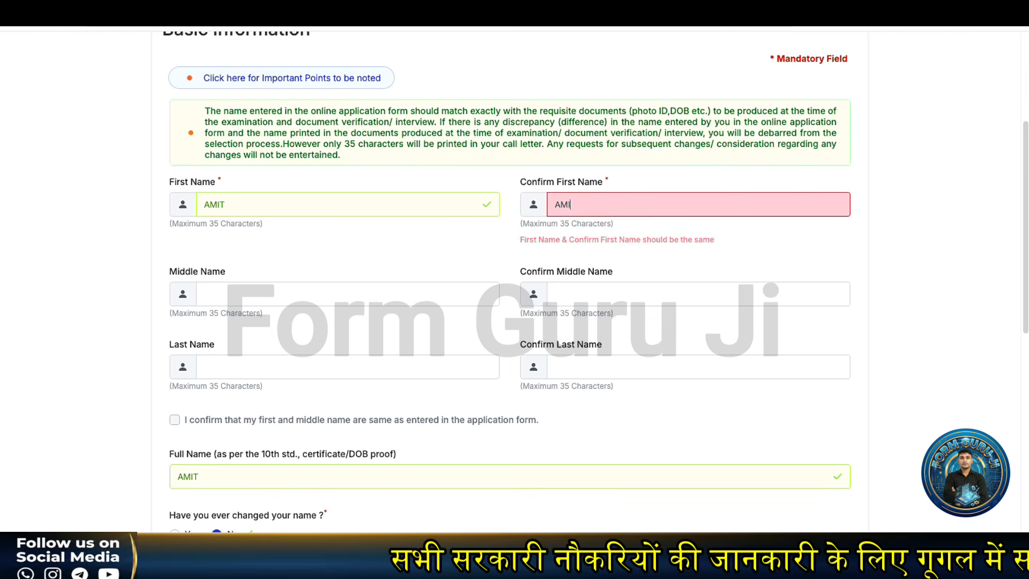
Step: Review the name fields, the name-change question and the mobile number fields of the Basic Information form
{"action": "left_click", "coordinate": [471, 249]}
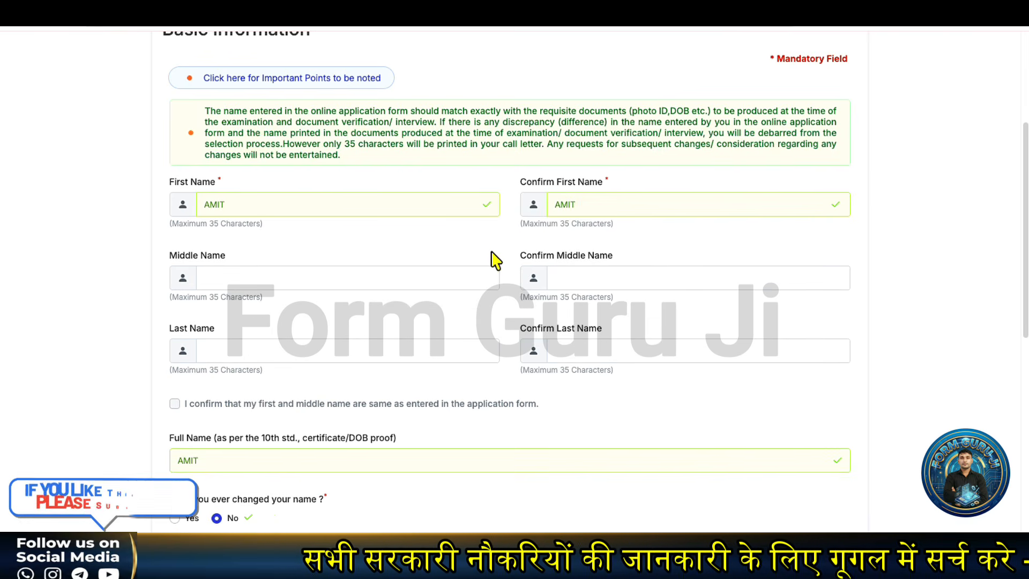
{"action": "scroll", "coordinate": [479, 243], "scroll_direction": "down", "scroll_amount": 1}
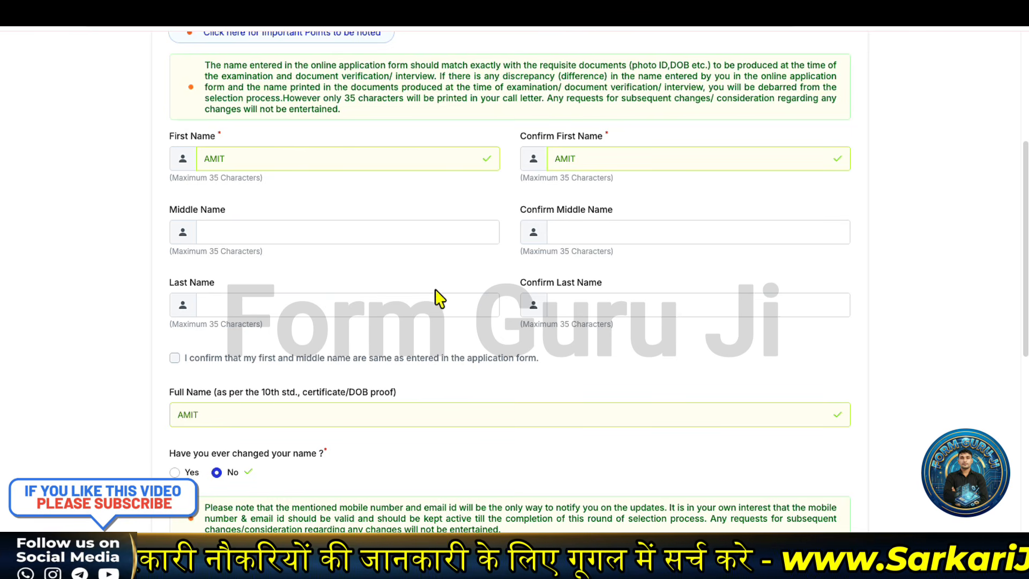
{"action": "scroll", "coordinate": [407, 284], "scroll_direction": "down", "scroll_amount": 1}
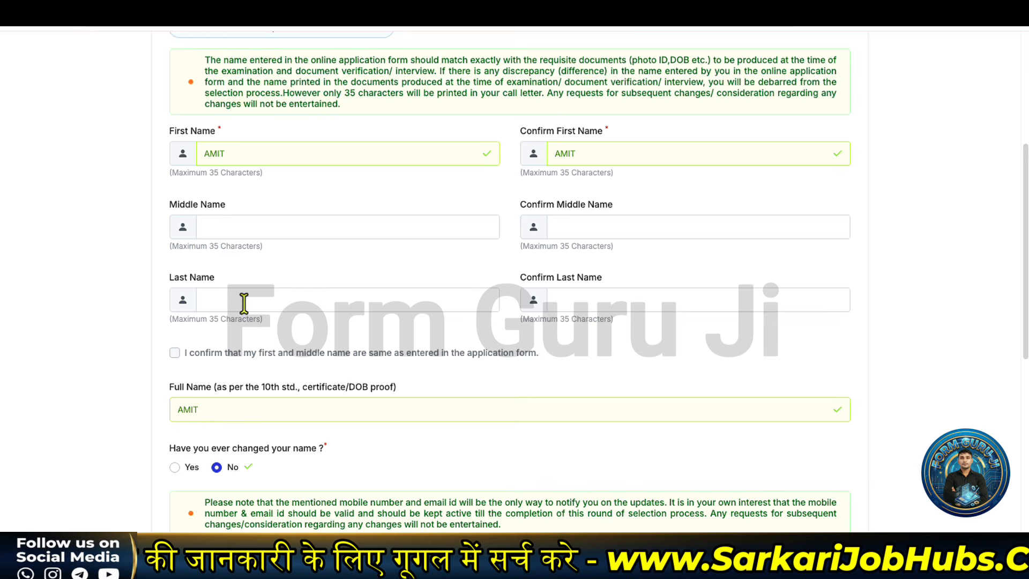
{"action": "scroll", "coordinate": [242, 304], "scroll_direction": "down", "scroll_amount": 1}
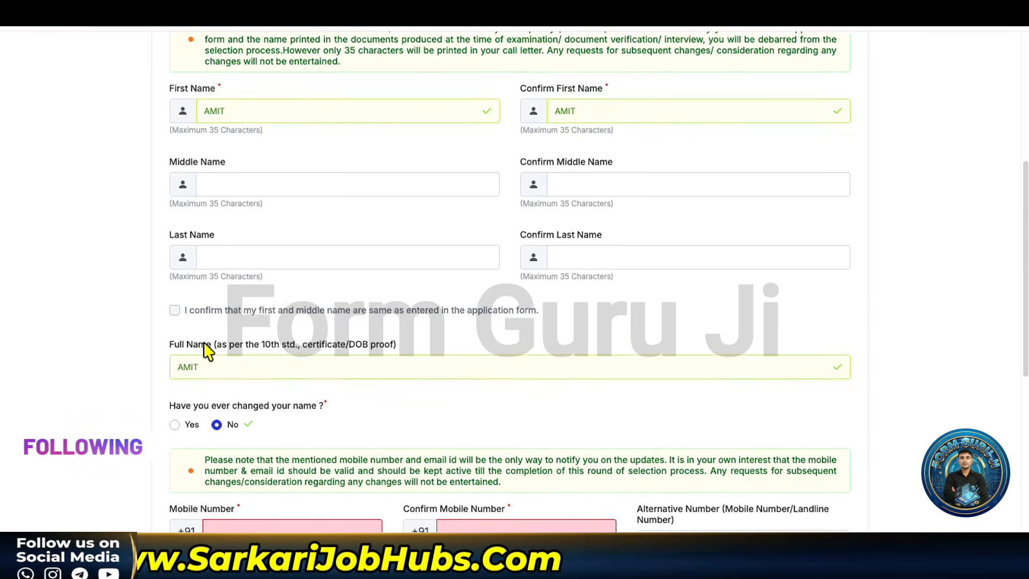
{"action": "scroll", "coordinate": [204, 346], "scroll_direction": "down", "scroll_amount": 2}
{"action": "scroll", "coordinate": [204, 349], "scroll_direction": "down", "scroll_amount": 1}
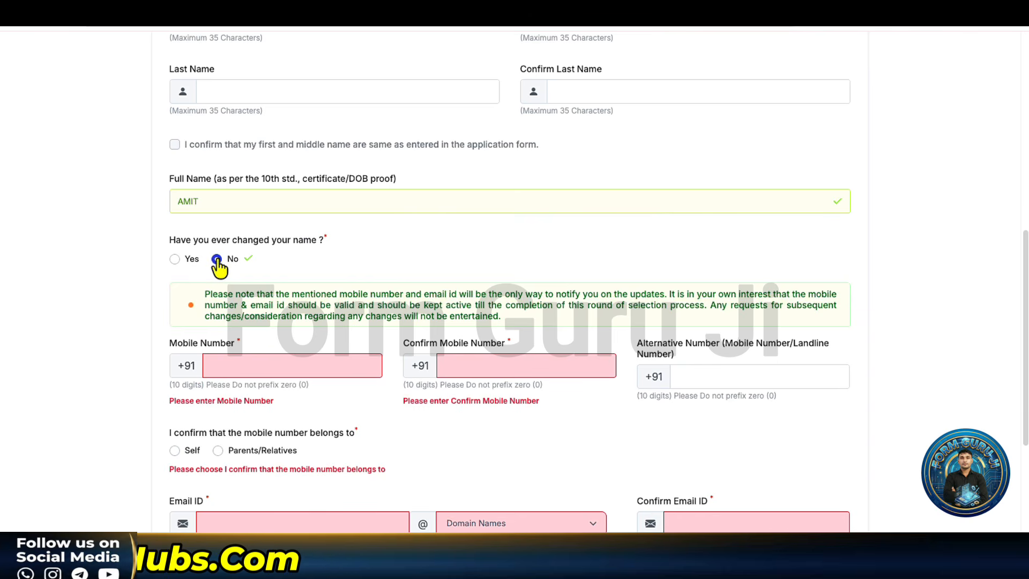
{"action": "scroll", "coordinate": [226, 298], "scroll_direction": "down", "scroll_amount": 1}
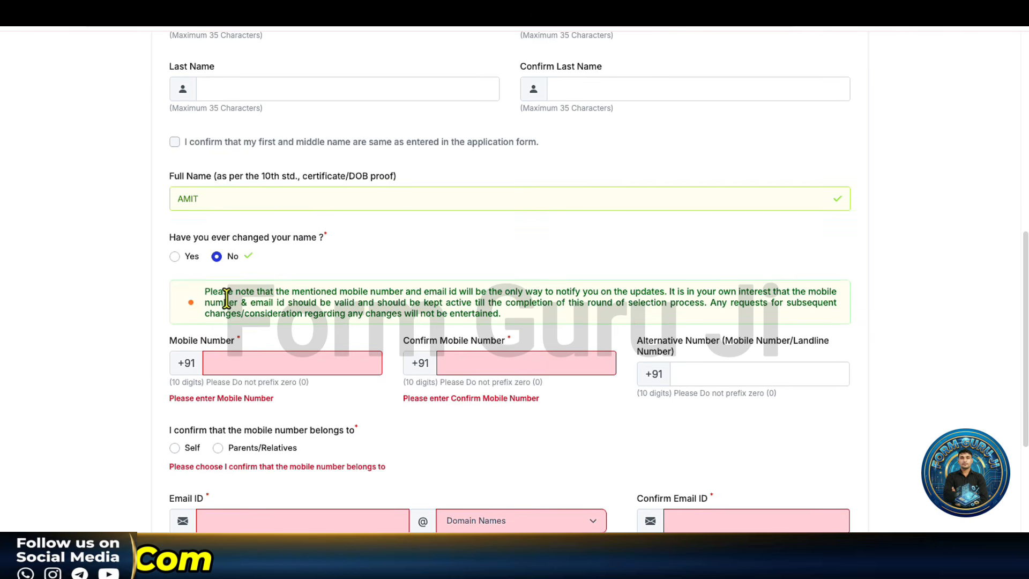
{"action": "scroll", "coordinate": [236, 303], "scroll_direction": "down", "scroll_amount": 2}
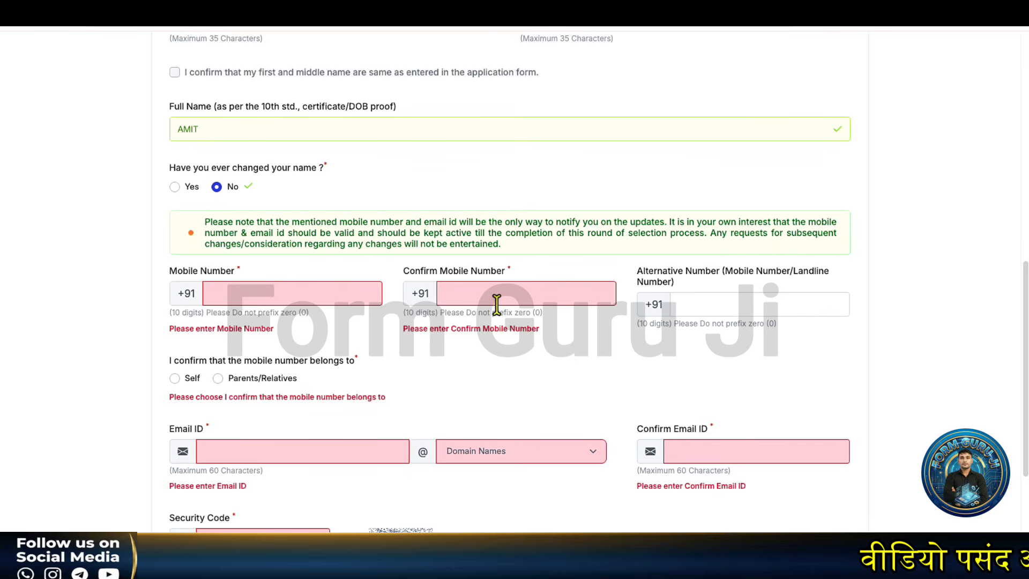
{"action": "scroll", "coordinate": [251, 323], "scroll_direction": "down", "scroll_amount": 1}
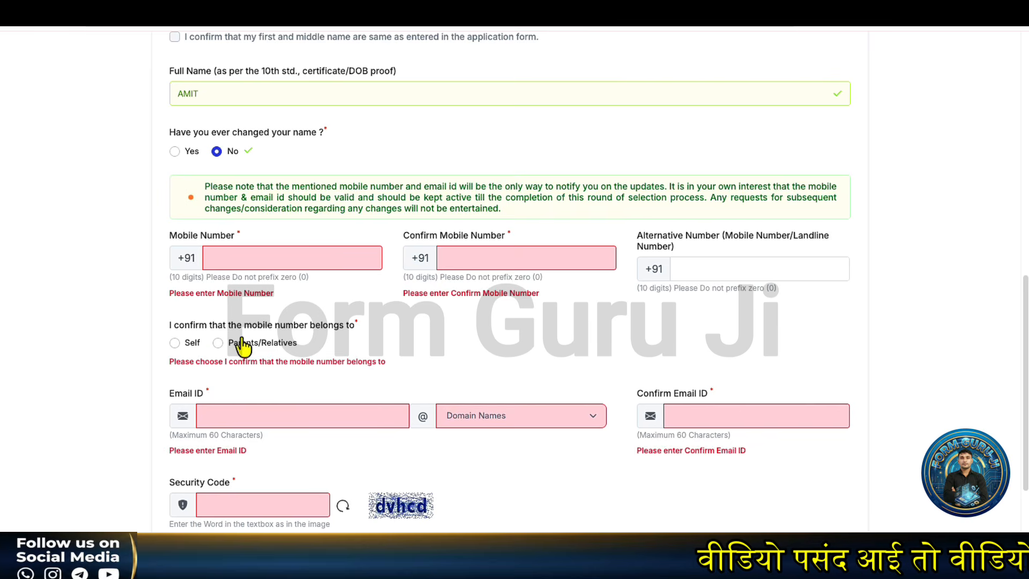
Step: Confirm that the mobile number belongs to Self and enter the email ID with gmail.com as its domain
{"action": "left_click", "coordinate": [176, 344]}
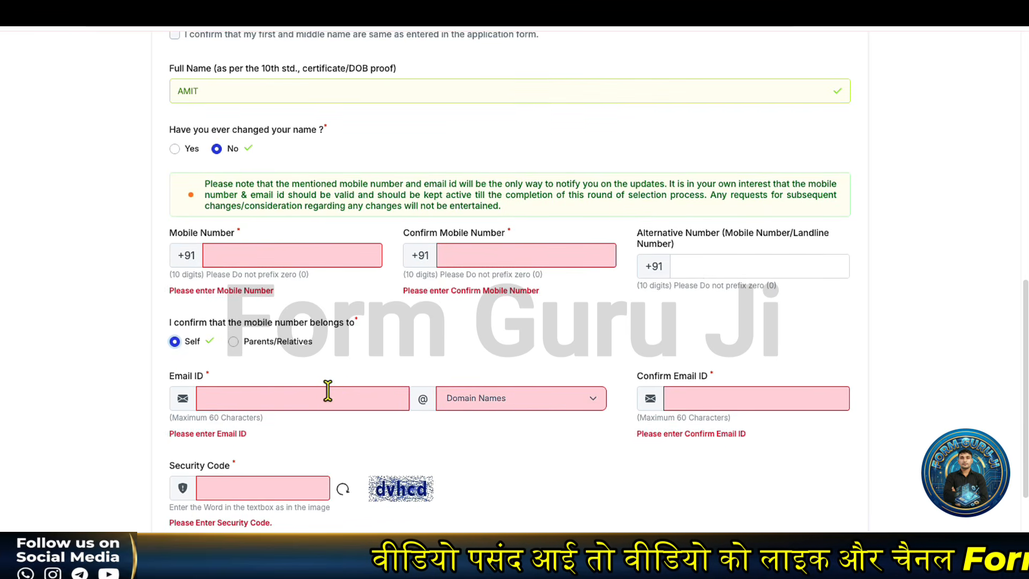
{"action": "left_click", "coordinate": [328, 391]}
{"action": "type", "text": "A"}
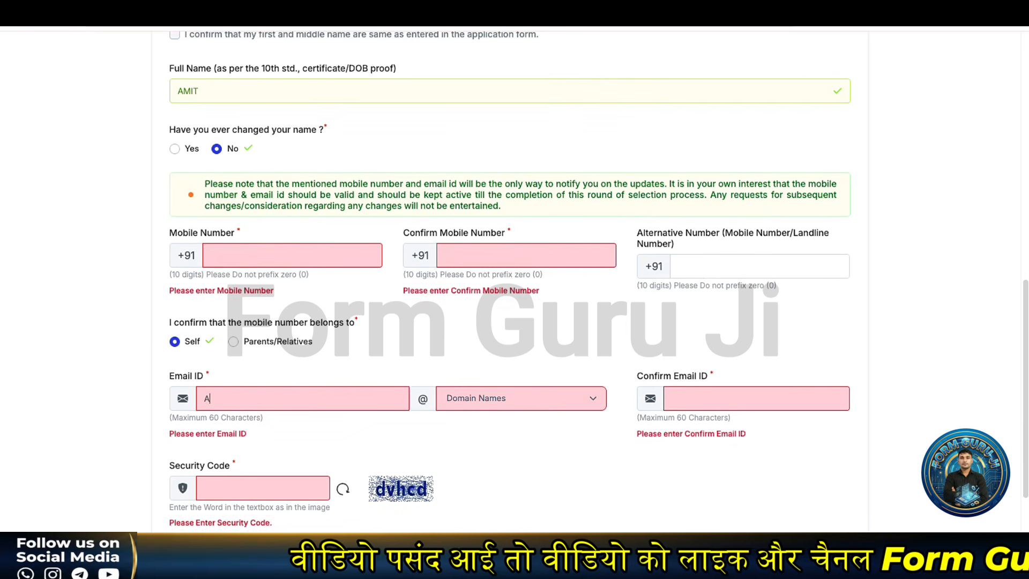
{"action": "type", "text": "BC"}
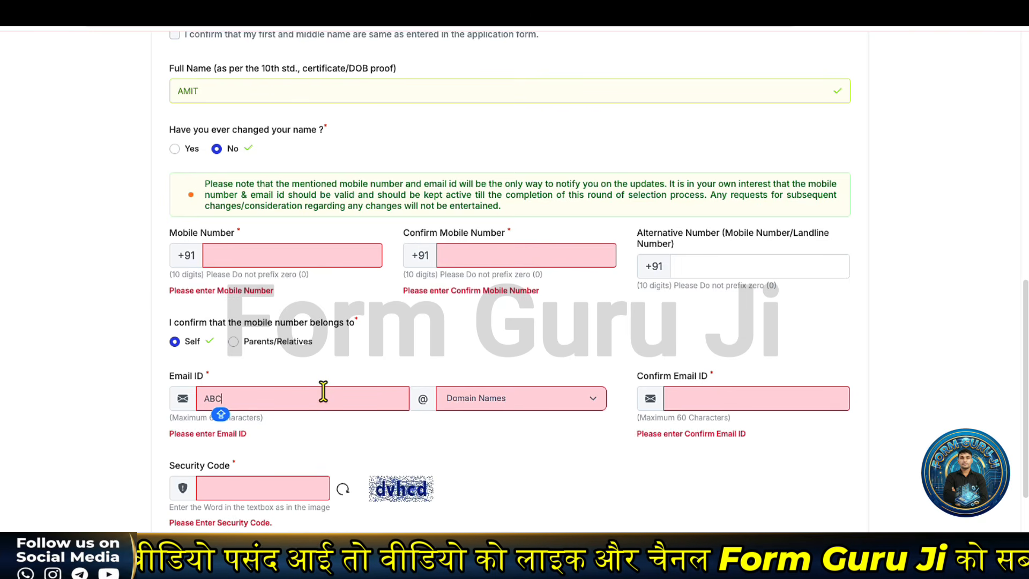
{"action": "left_click", "coordinate": [474, 410]}
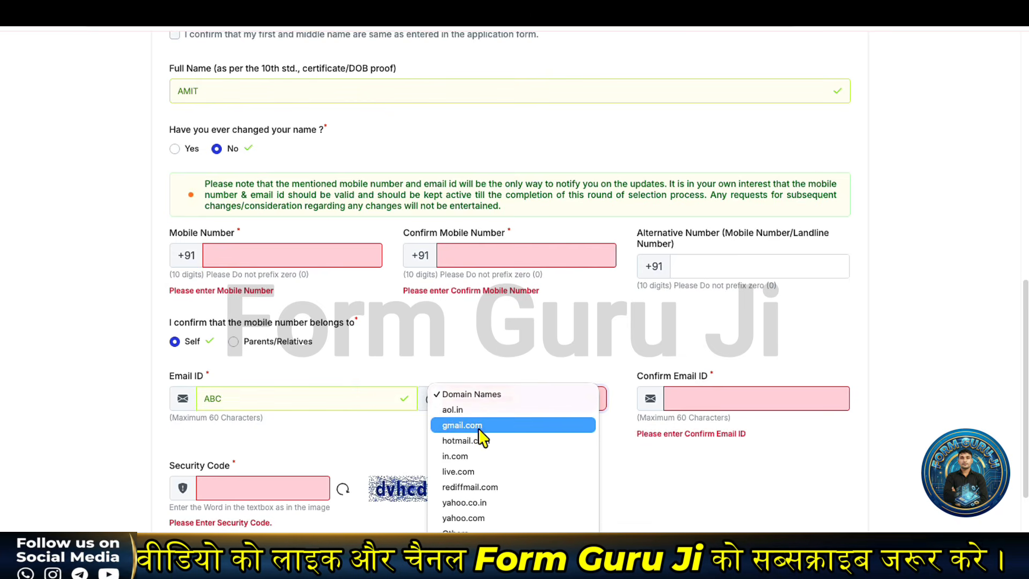
{"action": "left_click", "coordinate": [478, 428]}
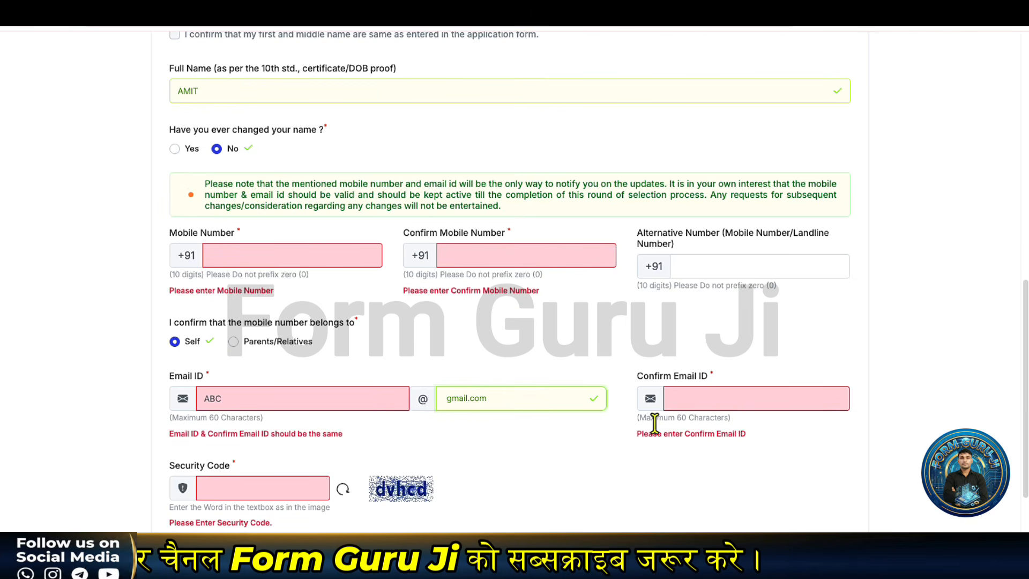
{"action": "scroll", "coordinate": [381, 429], "scroll_direction": "down", "scroll_amount": 1}
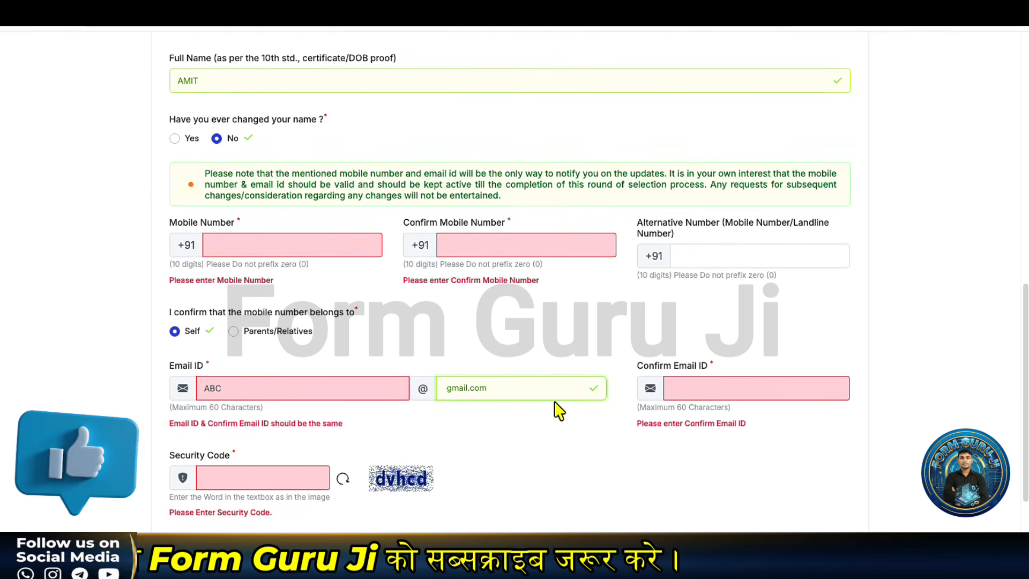
{"action": "scroll", "coordinate": [482, 416], "scroll_direction": "down", "scroll_amount": 1}
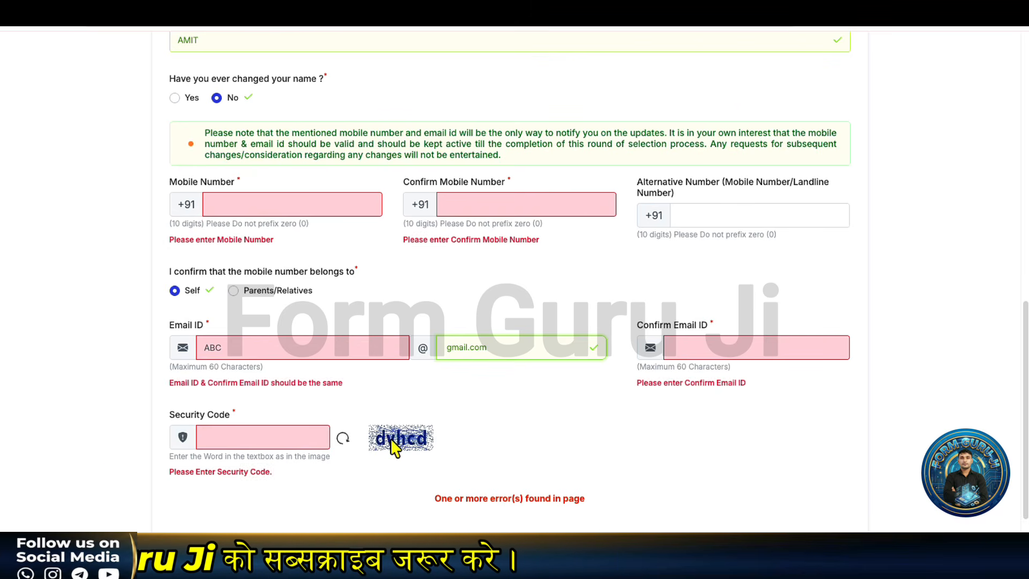
{"action": "scroll", "coordinate": [466, 498], "scroll_direction": "down", "scroll_amount": 2}
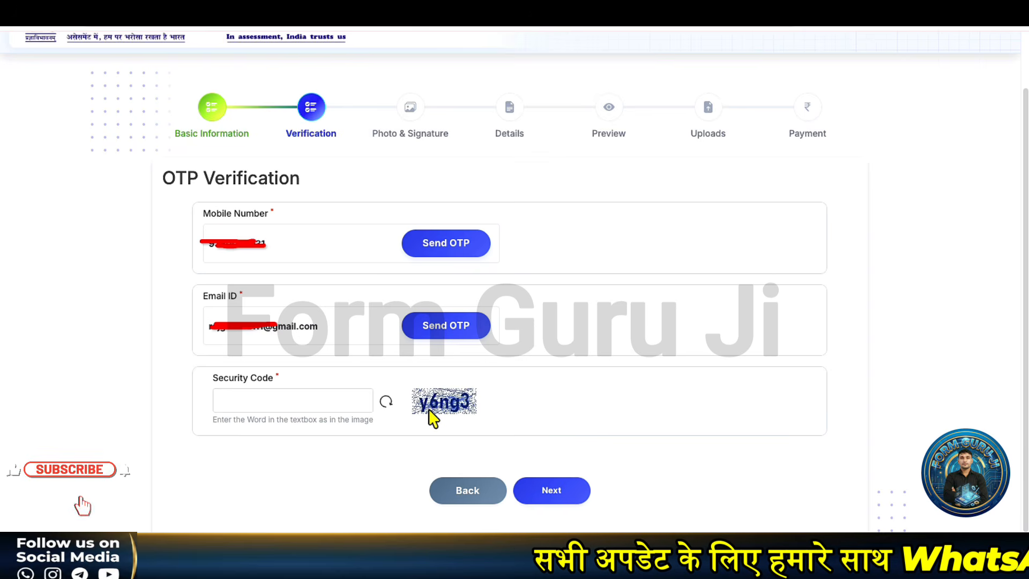
{"action": "left_click_drag", "start_coordinate": [420, 424], "coordinate": [447, 408]}
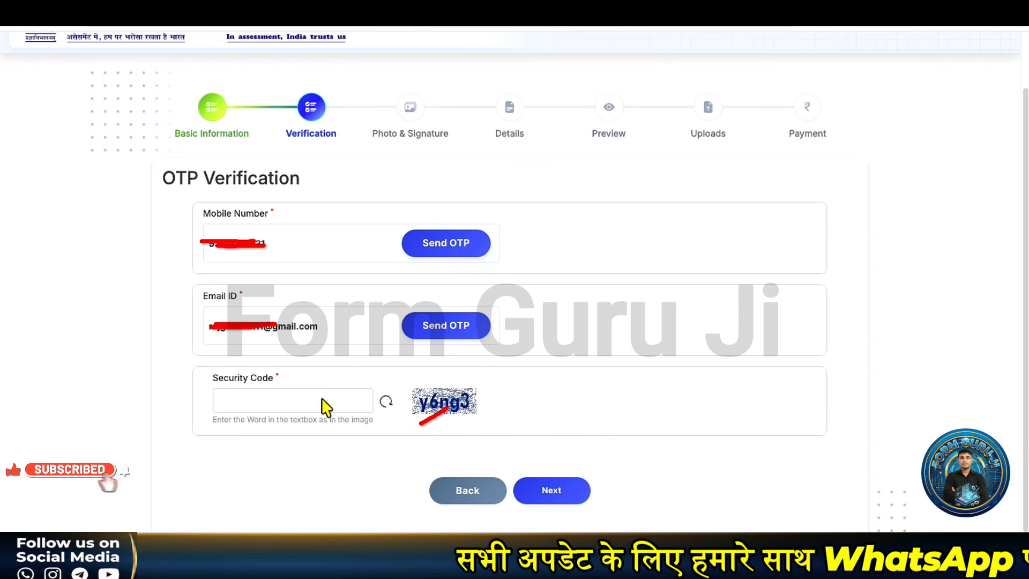
{"action": "left_click_drag", "start_coordinate": [315, 398], "coordinate": [368, 382]}
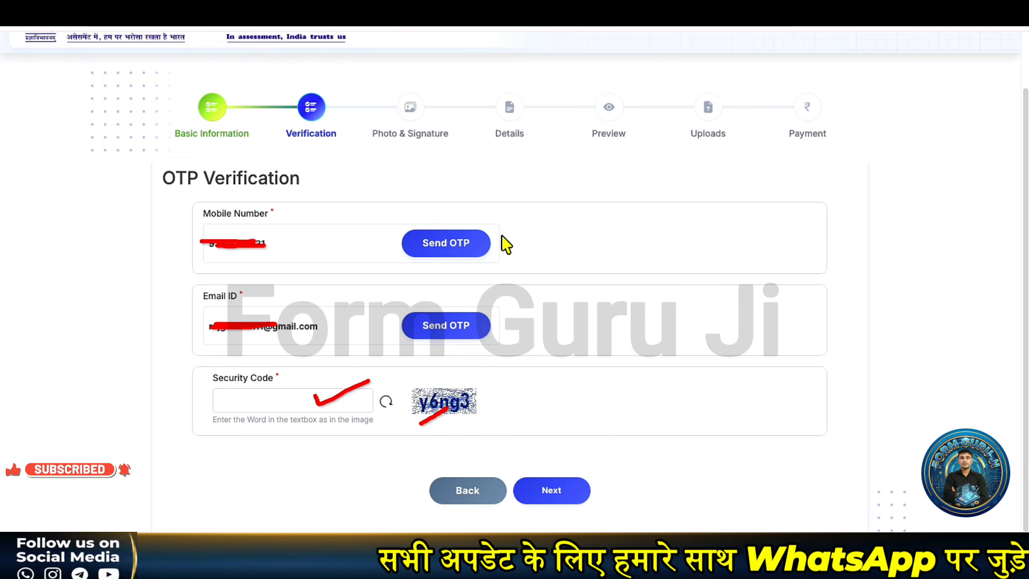
{"action": "mouse_move", "coordinate": [502, 236]}
{"action": "left_mouse_down"}
{"action": "mouse_move", "coordinate": [513, 269]}
{"action": "mouse_move", "coordinate": [583, 223]}
{"action": "left_mouse_up"}
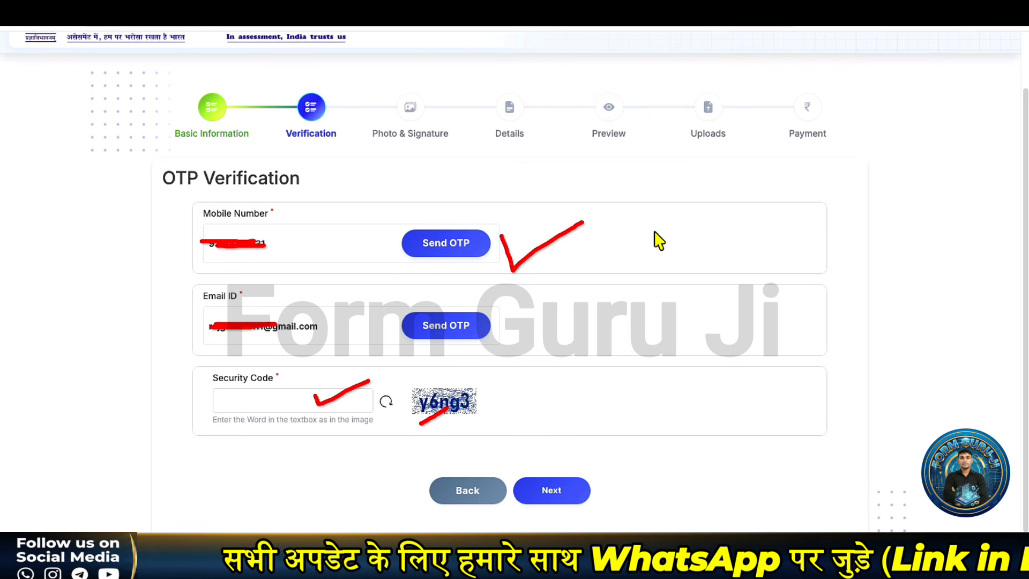
{"action": "mouse_move", "coordinate": [615, 249]}
{"action": "left_mouse_down"}
{"action": "mouse_move", "coordinate": [714, 248]}
{"action": "mouse_move", "coordinate": [618, 247]}
{"action": "left_mouse_up"}
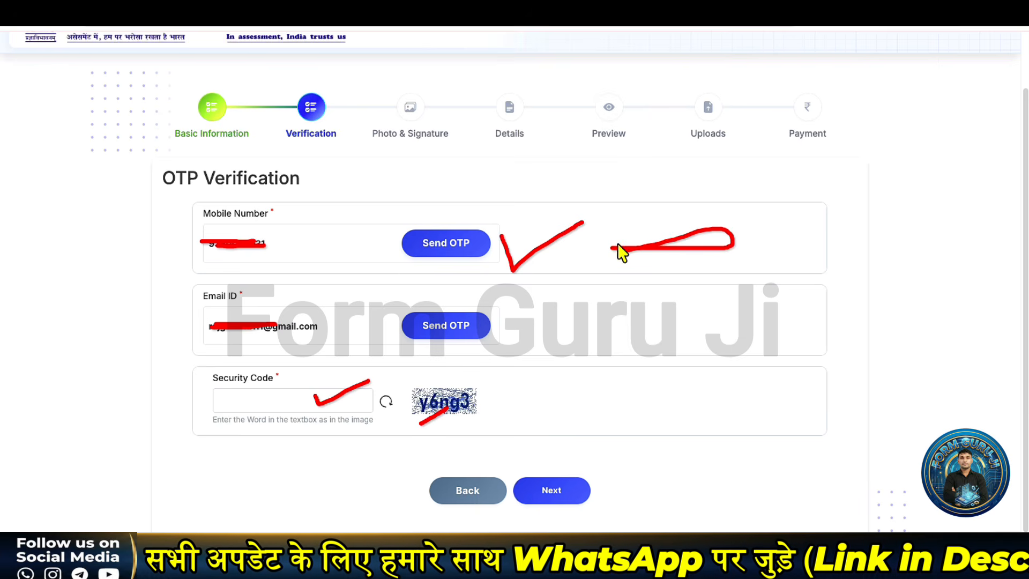
{"action": "left_click_drag", "start_coordinate": [764, 245], "coordinate": [850, 215]}
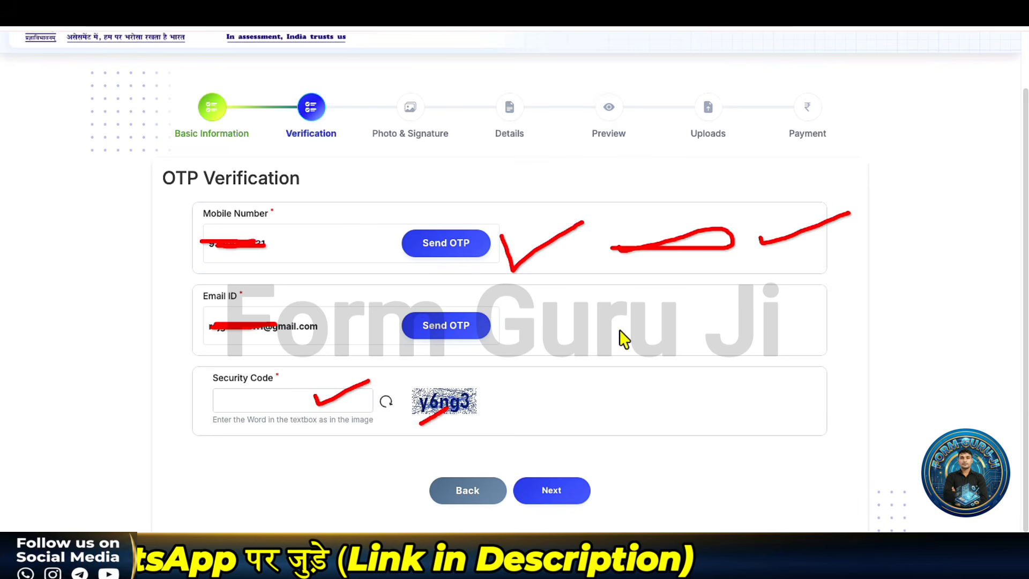
{"action": "mouse_move", "coordinate": [634, 324]}
{"action": "left_mouse_down"}
{"action": "mouse_move", "coordinate": [668, 360]}
{"action": "mouse_move", "coordinate": [631, 317]}
{"action": "left_mouse_up"}
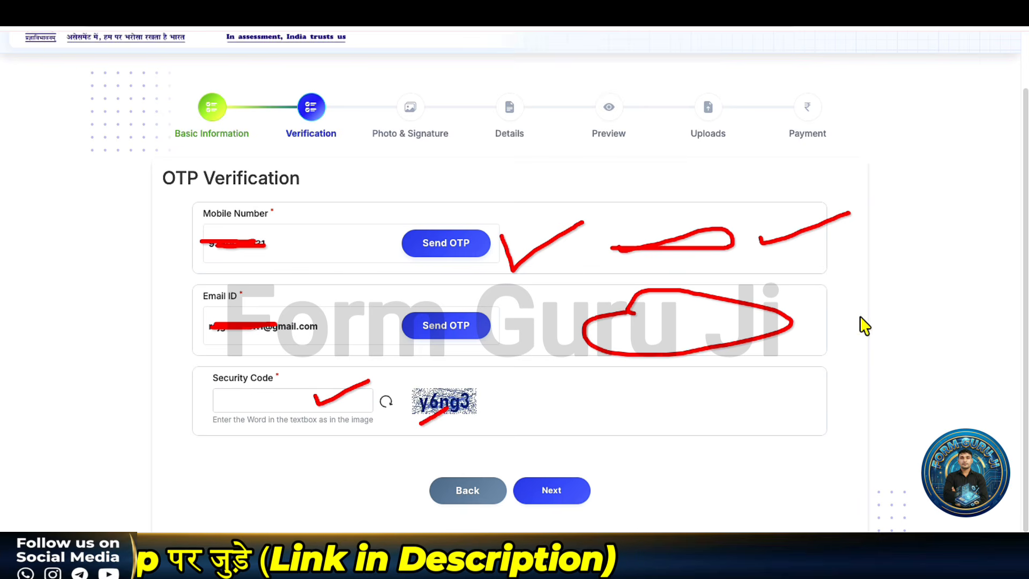
{"action": "left_click_drag", "start_coordinate": [821, 305], "coordinate": [877, 301]}
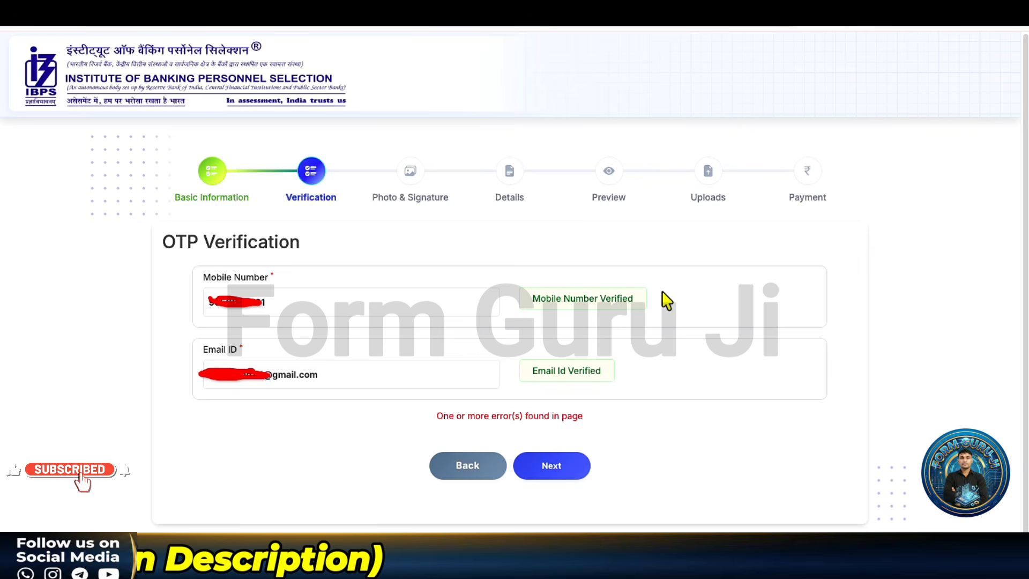
{"action": "left_click_drag", "start_coordinate": [659, 292], "coordinate": [728, 281]}
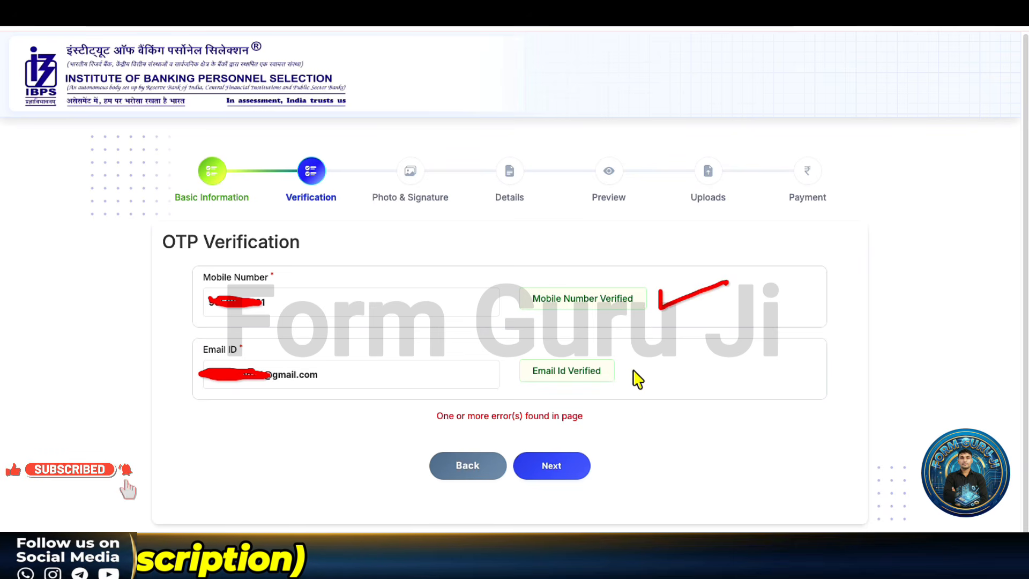
{"action": "left_click_drag", "start_coordinate": [631, 374], "coordinate": [698, 356]}
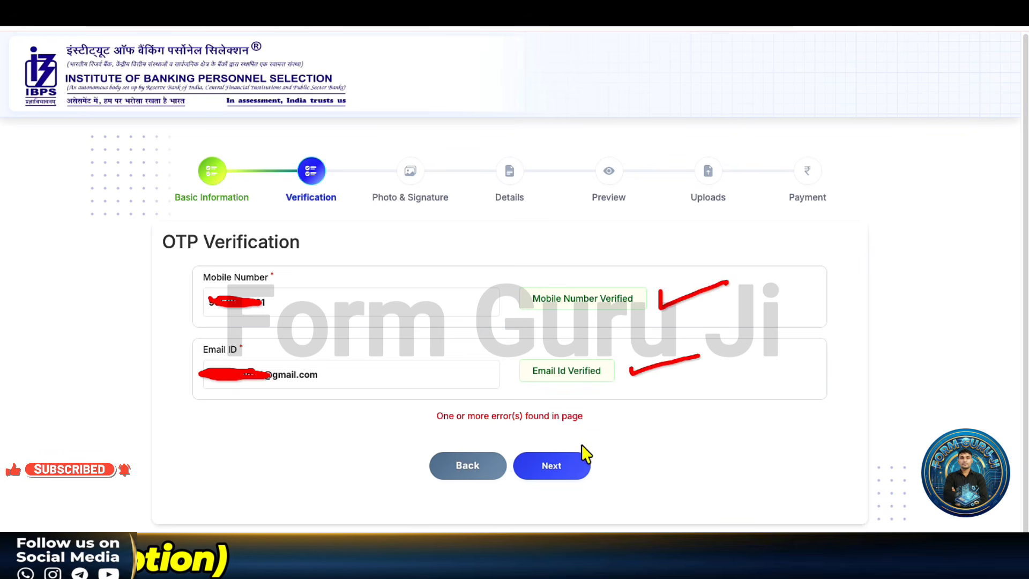
{"action": "left_click_drag", "start_coordinate": [590, 453], "coordinate": [647, 446]}
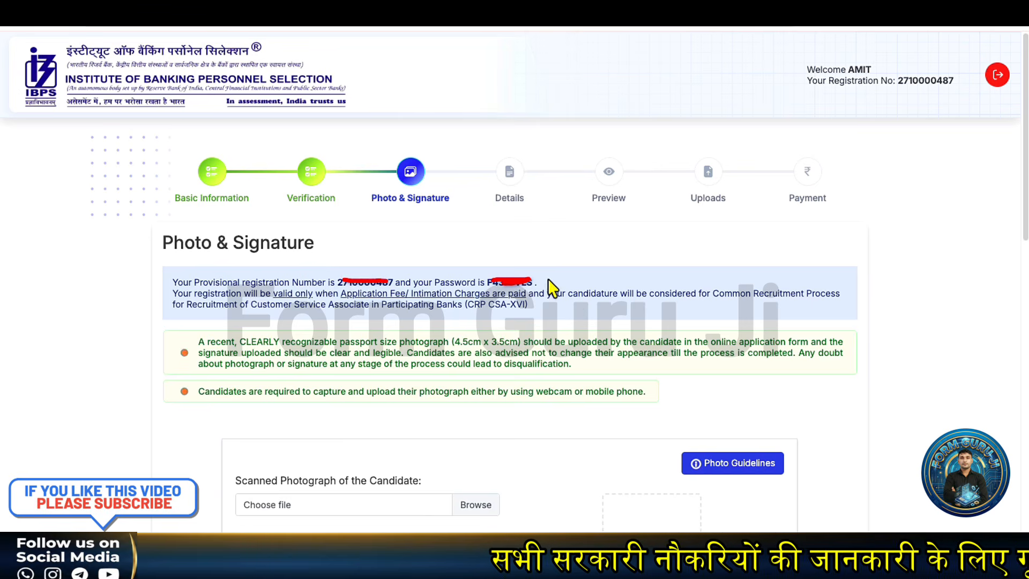
{"action": "left_click_drag", "start_coordinate": [547, 275], "coordinate": [613, 260]}
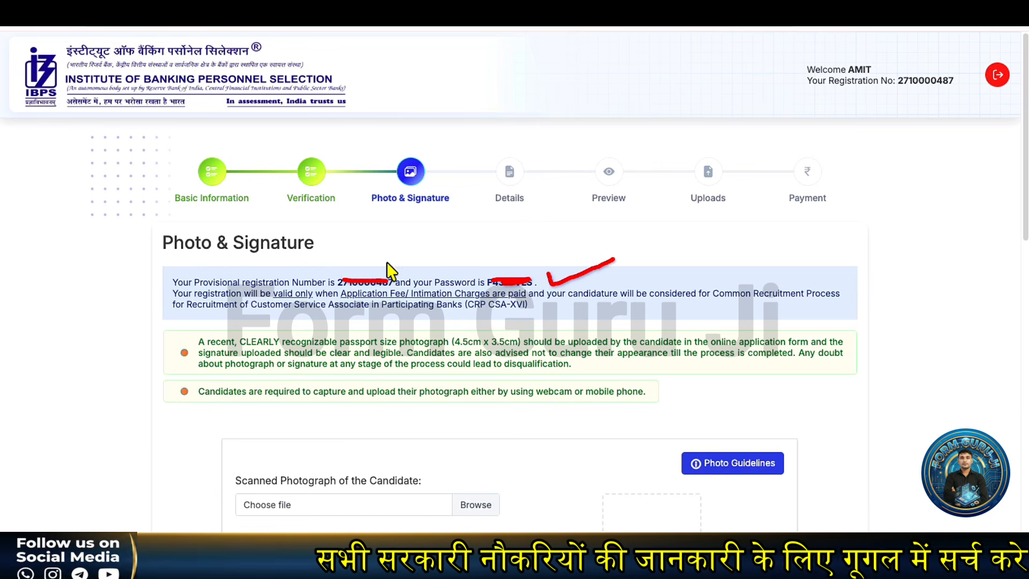
{"action": "left_click_drag", "start_coordinate": [385, 270], "coordinate": [455, 250]}
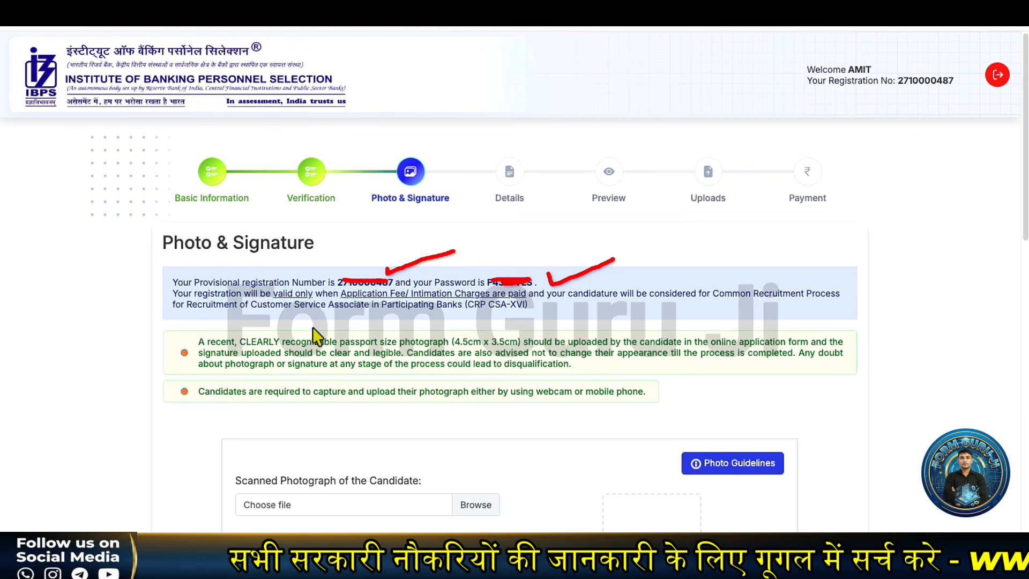
Step: Open the photo guidelines and examine the photograph requirements, including print size, picture style, pixel dimensions and file size
{"action": "scroll", "coordinate": [547, 383], "scroll_direction": "down", "scroll_amount": 5}
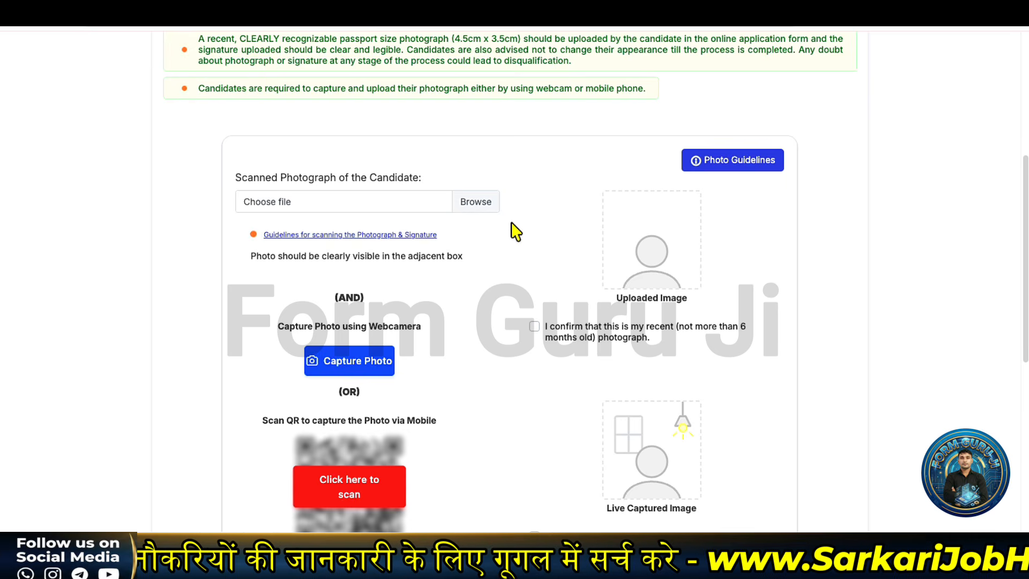
{"action": "left_click", "coordinate": [707, 151]}
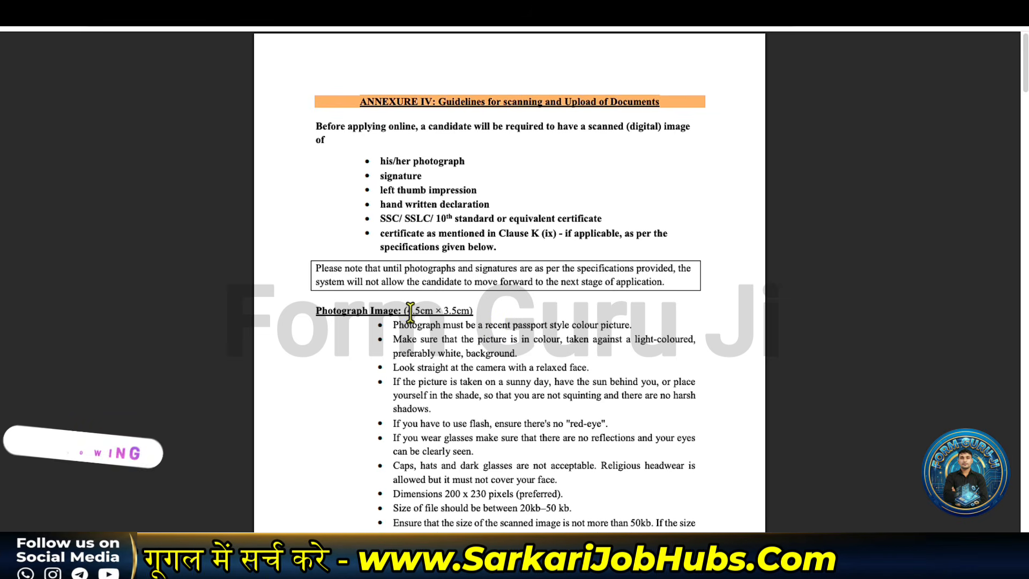
{"action": "left_click_drag", "start_coordinate": [404, 311], "coordinate": [490, 302]}
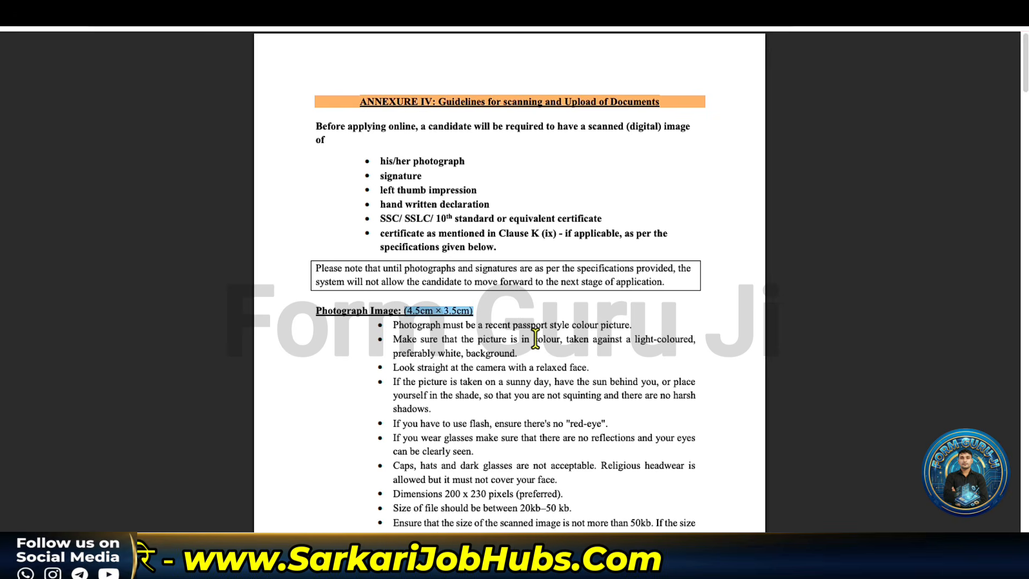
{"action": "left_click_drag", "start_coordinate": [525, 326], "coordinate": [640, 320]}
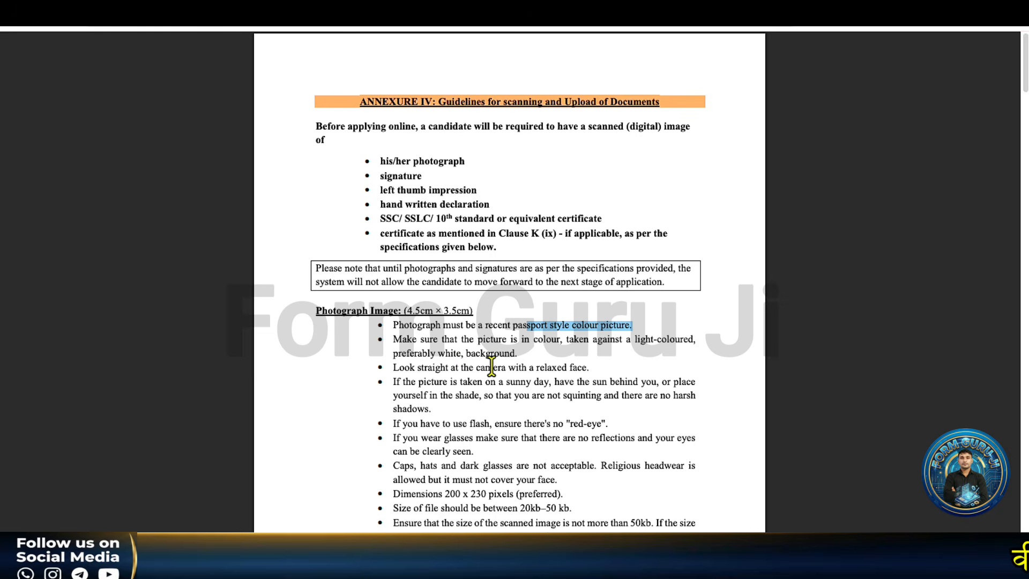
{"action": "left_click_drag", "start_coordinate": [512, 368], "coordinate": [596, 367]}
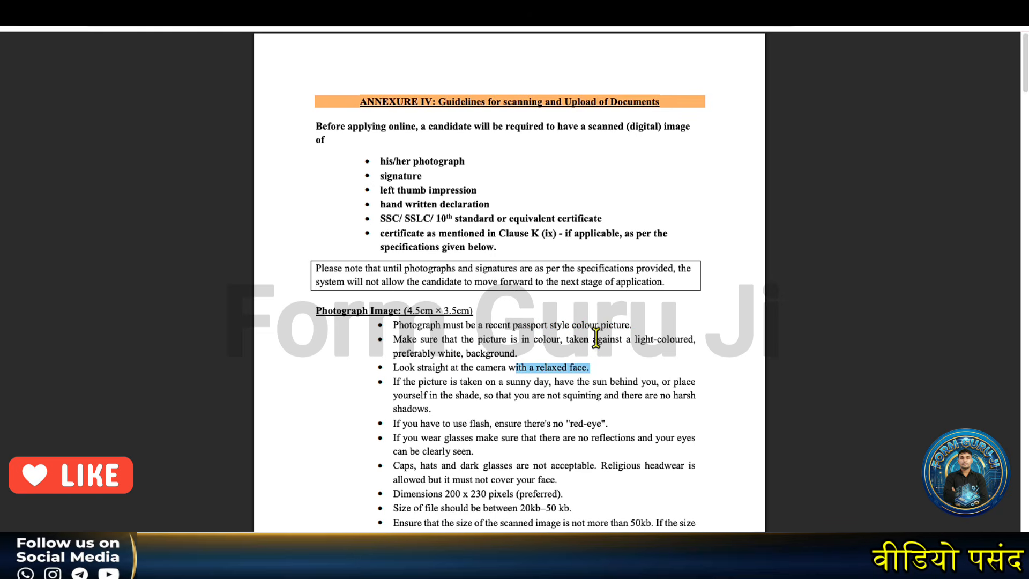
{"action": "scroll", "coordinate": [589, 343], "scroll_direction": "down", "scroll_amount": 3}
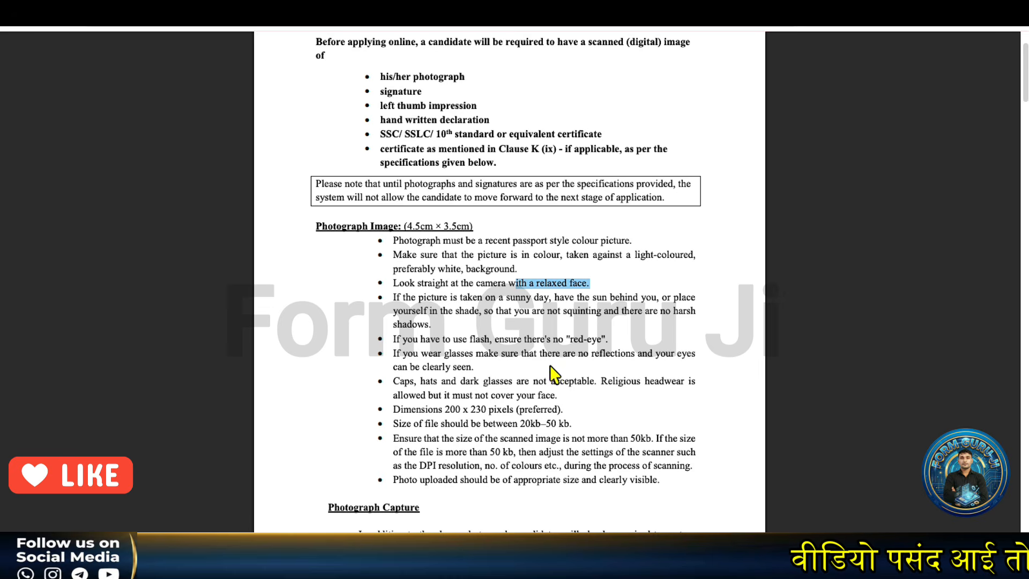
{"action": "left_click_drag", "start_coordinate": [445, 409], "coordinate": [573, 412]}
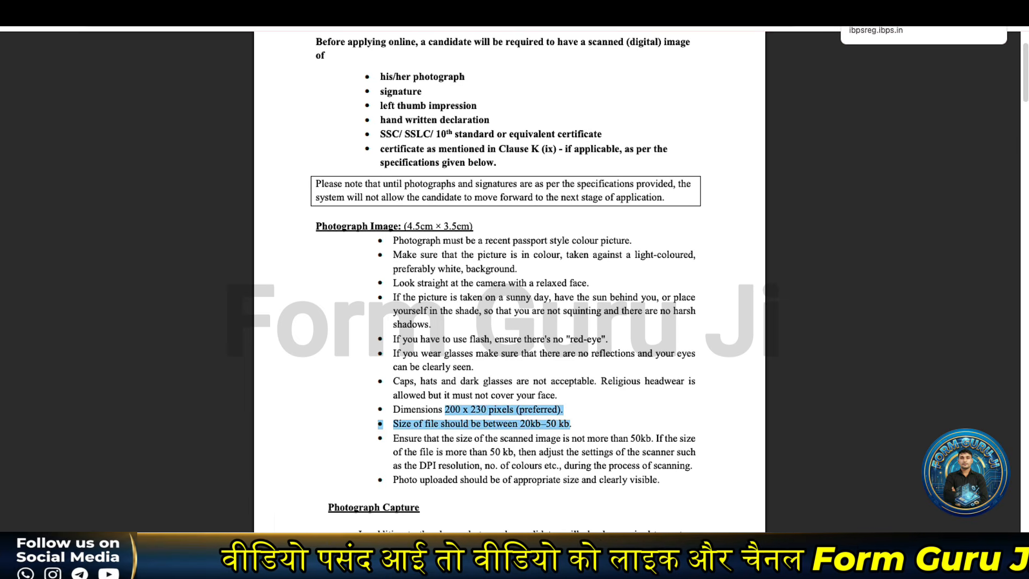
Step: Return from the guidelines to the photo upload page and upload the candidate's scanned photograph file
{"action": "left_click", "coordinate": [862, 7]}
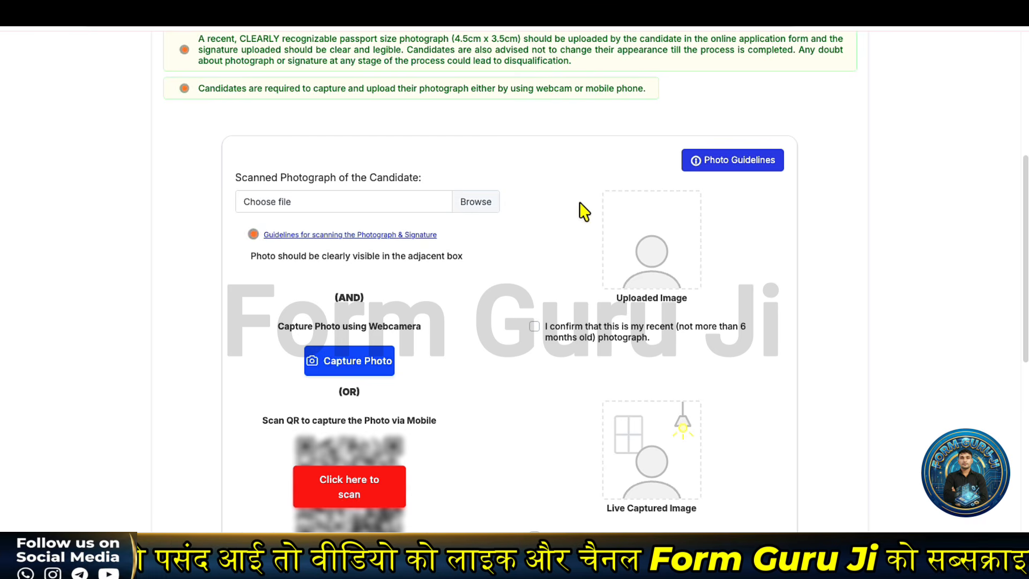
{"action": "left_click", "coordinate": [476, 202]}
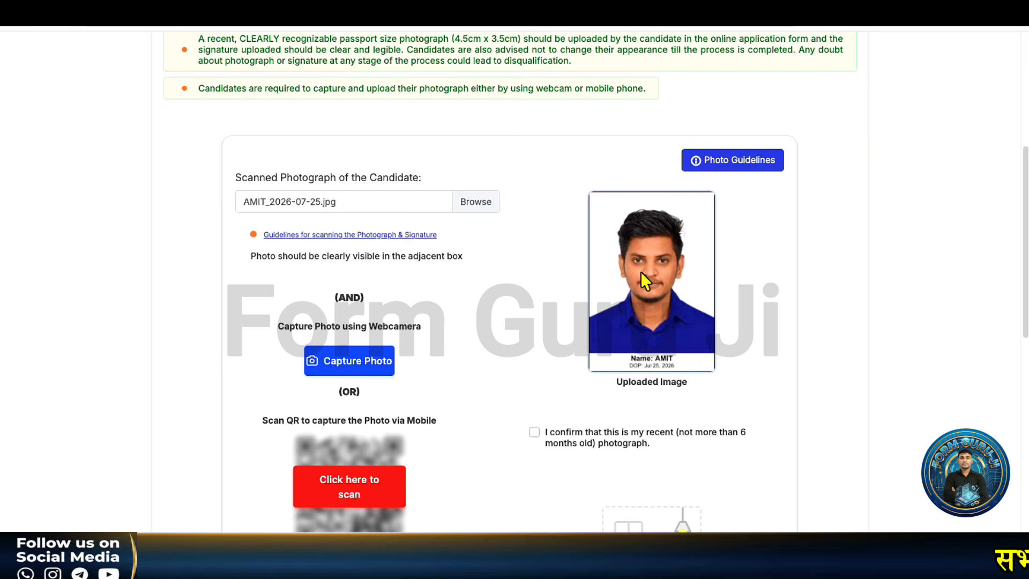
{"action": "scroll", "coordinate": [421, 364], "scroll_direction": "down", "scroll_amount": 1}
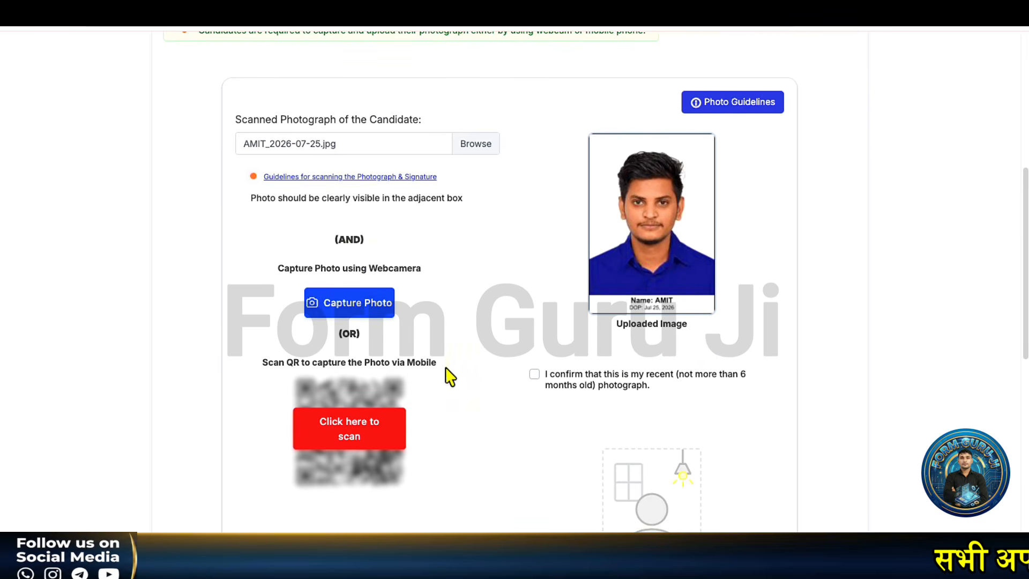
Step: Review the webcam and QR photo capture options, the photograph confirmations and the scanned signature upload section
{"action": "scroll", "coordinate": [450, 375], "scroll_direction": "down", "scroll_amount": 2}
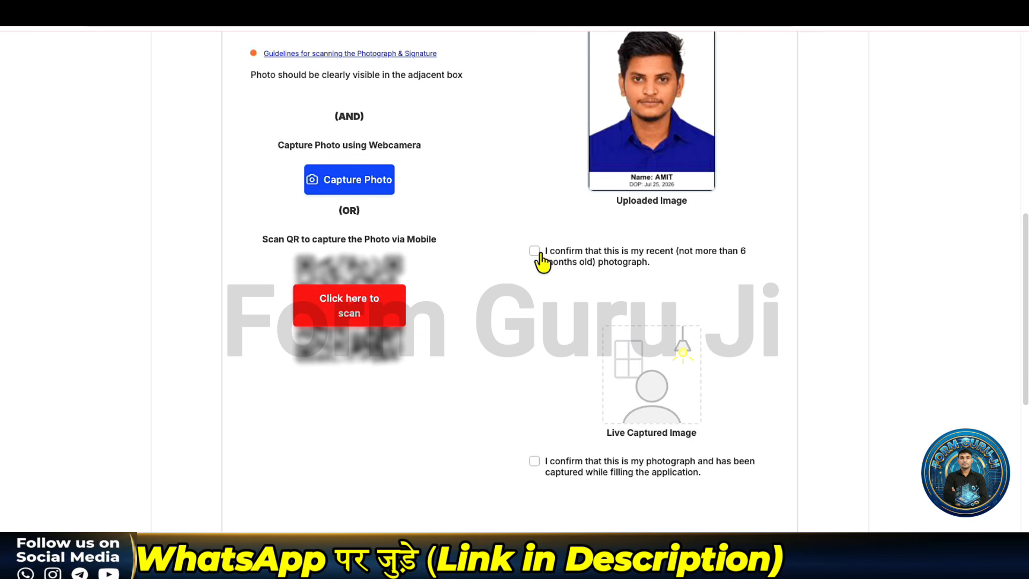
{"action": "scroll", "coordinate": [547, 326], "scroll_direction": "down", "scroll_amount": 2}
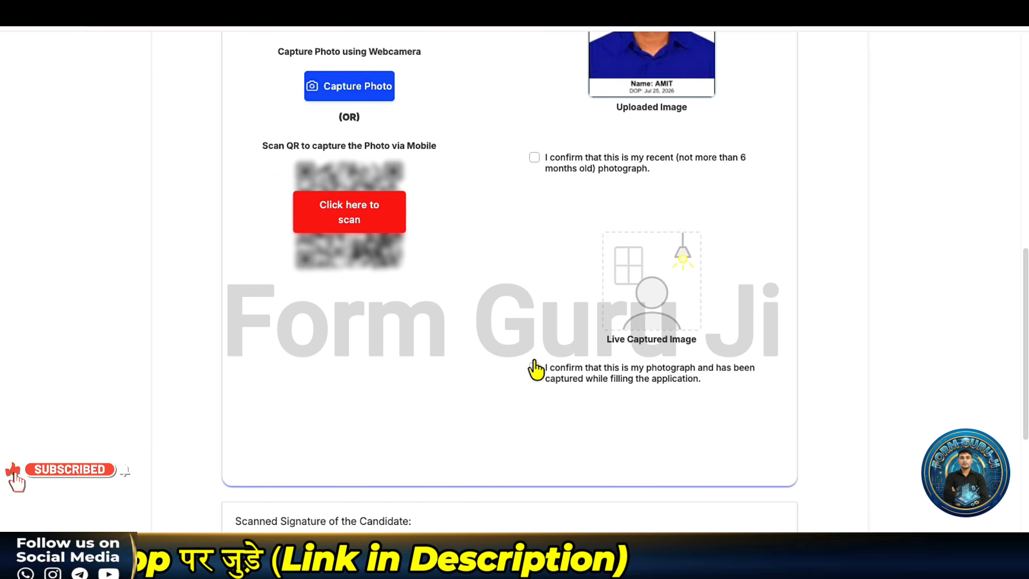
{"action": "scroll", "coordinate": [530, 367], "scroll_direction": "down", "scroll_amount": 3}
{"action": "scroll", "coordinate": [515, 342], "scroll_direction": "down", "scroll_amount": 2}
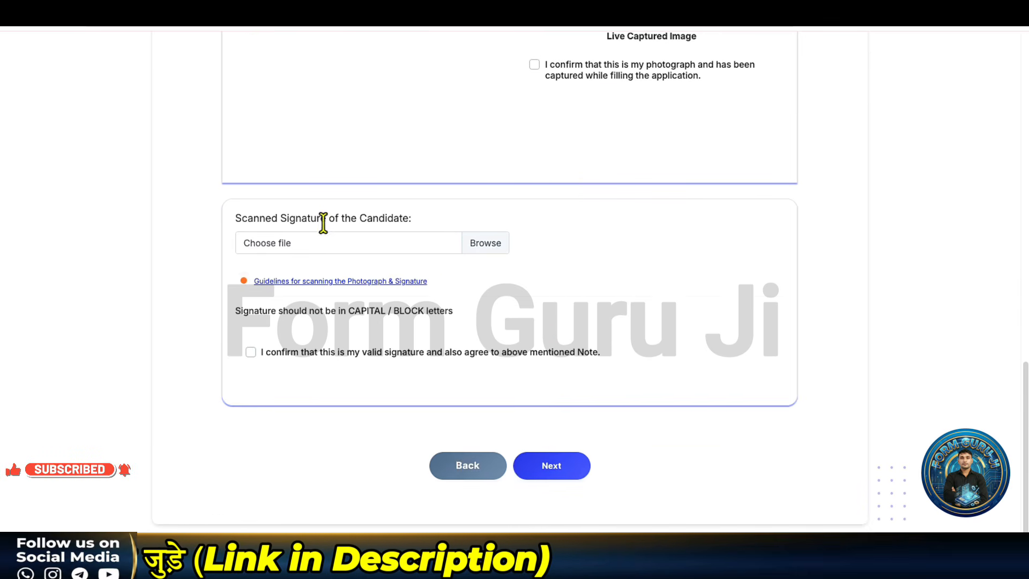
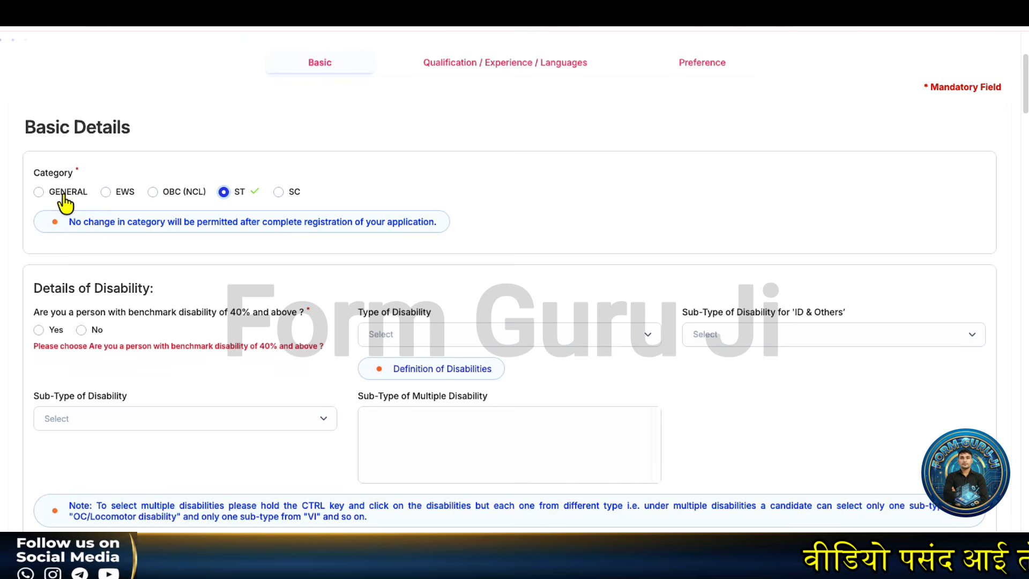
Step: Set the category to GENERAL, acknowledging the category instructions, and answer No to having a benchmark disability of 40% and above
{"action": "left_click", "coordinate": [65, 198]}
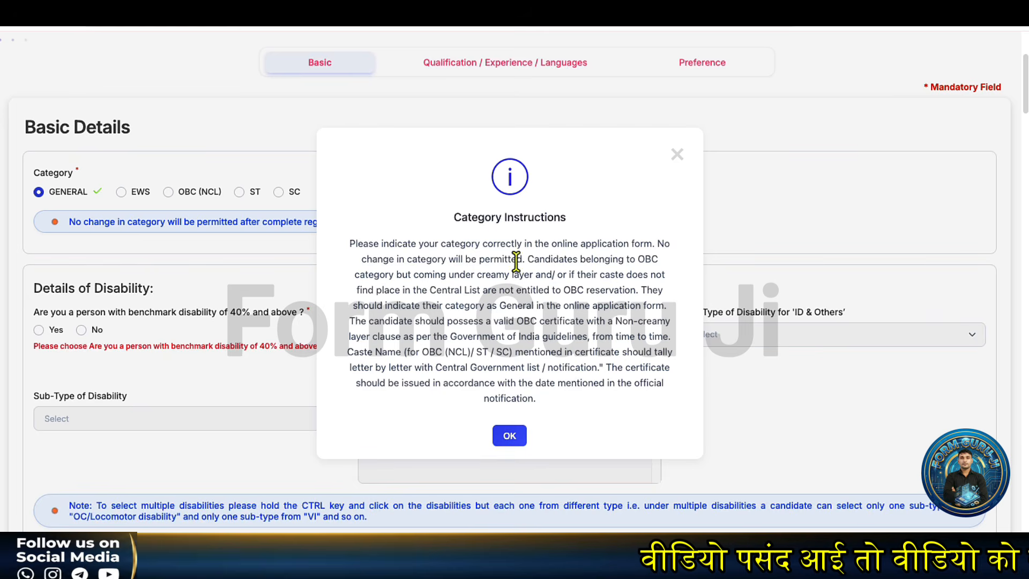
{"action": "left_click", "coordinate": [513, 435]}
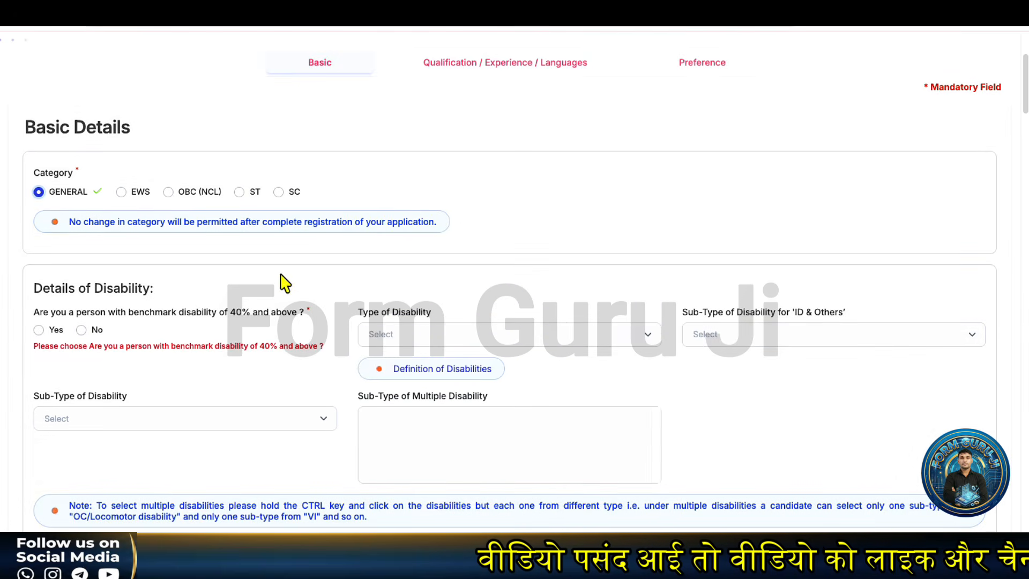
{"action": "scroll", "coordinate": [284, 283], "scroll_direction": "down", "scroll_amount": 1}
{"action": "scroll", "coordinate": [217, 277], "scroll_direction": "up", "scroll_amount": 1}
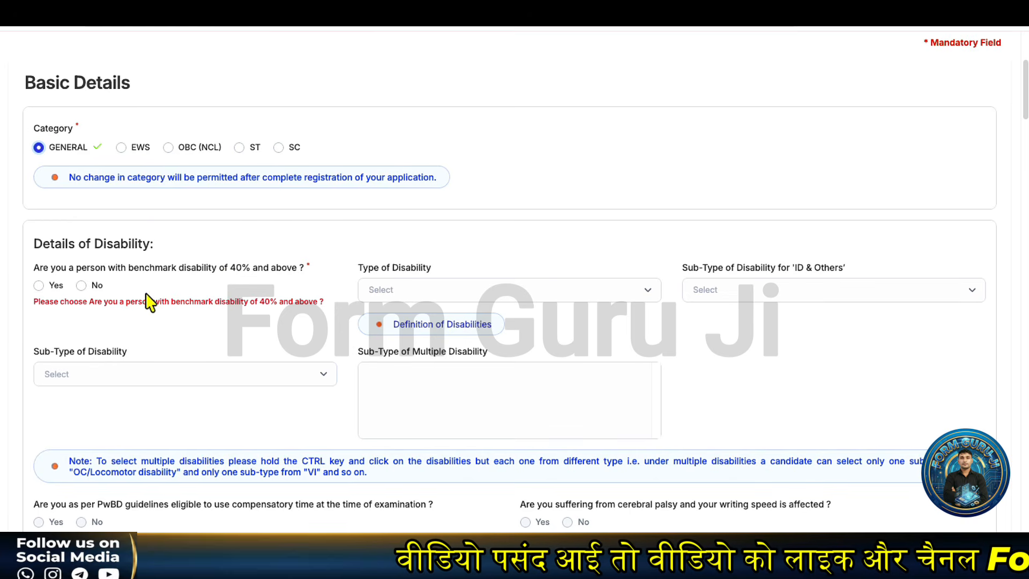
{"action": "left_click", "coordinate": [82, 286]}
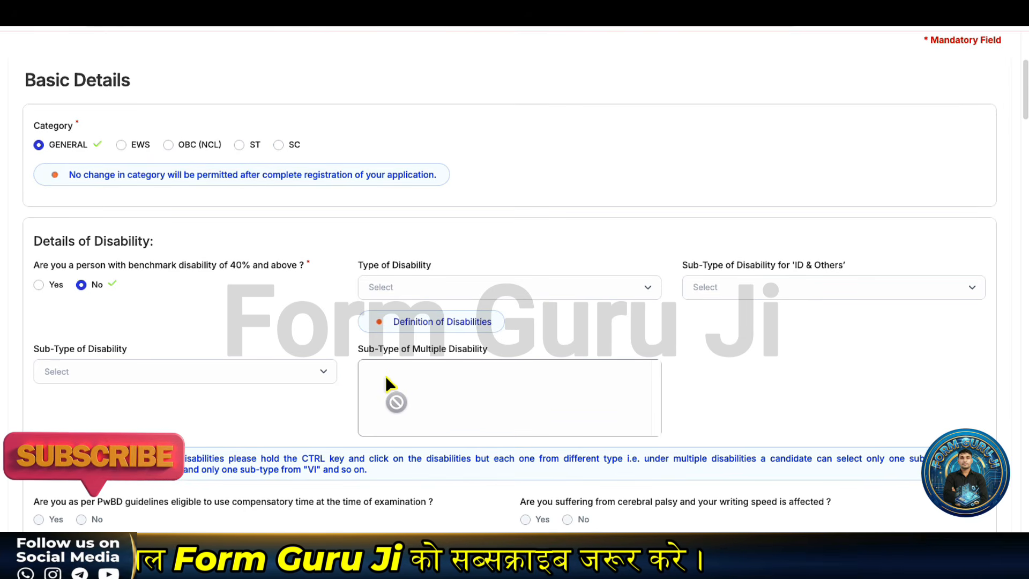
Step: Answer No to having a specified disability under sec 2(s) of the RPwD Act, 2016 with difficulty in writing
{"action": "scroll", "coordinate": [384, 390], "scroll_direction": "up", "scroll_amount": 1}
{"action": "scroll", "coordinate": [384, 375], "scroll_direction": "down", "scroll_amount": 1}
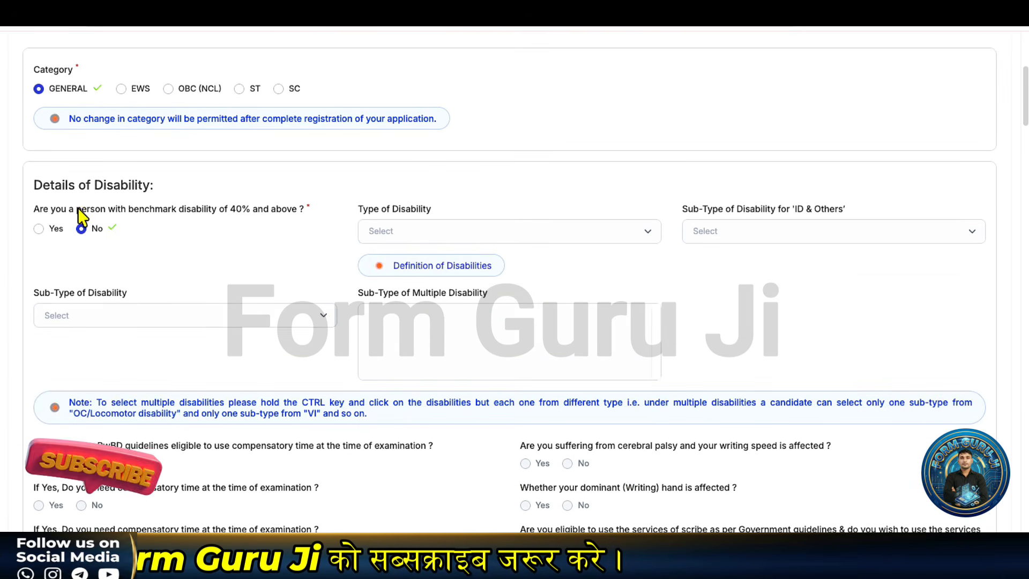
{"action": "scroll", "coordinate": [595, 458], "scroll_direction": "down", "scroll_amount": 1}
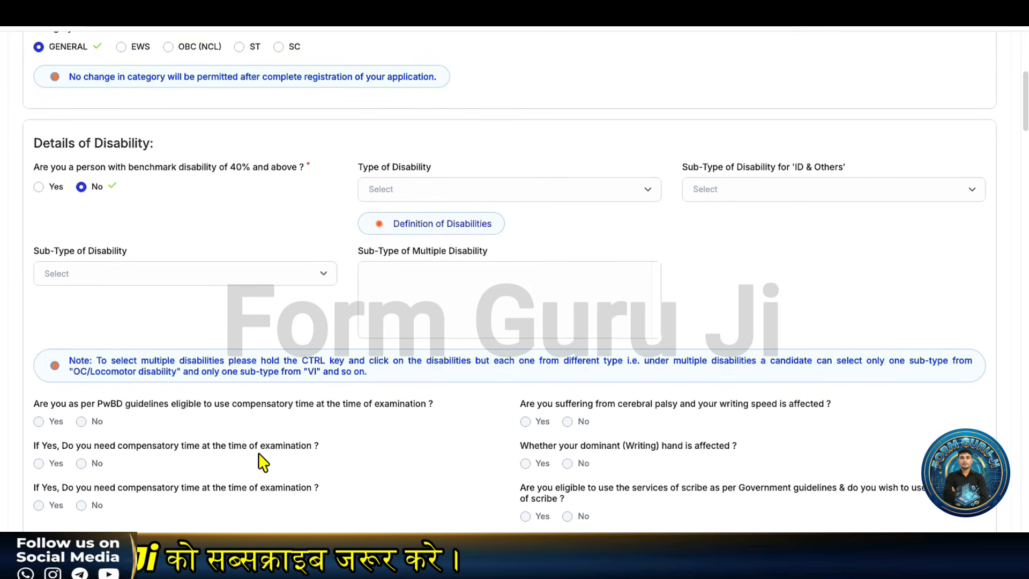
{"action": "scroll", "coordinate": [235, 434], "scroll_direction": "down", "scroll_amount": 1}
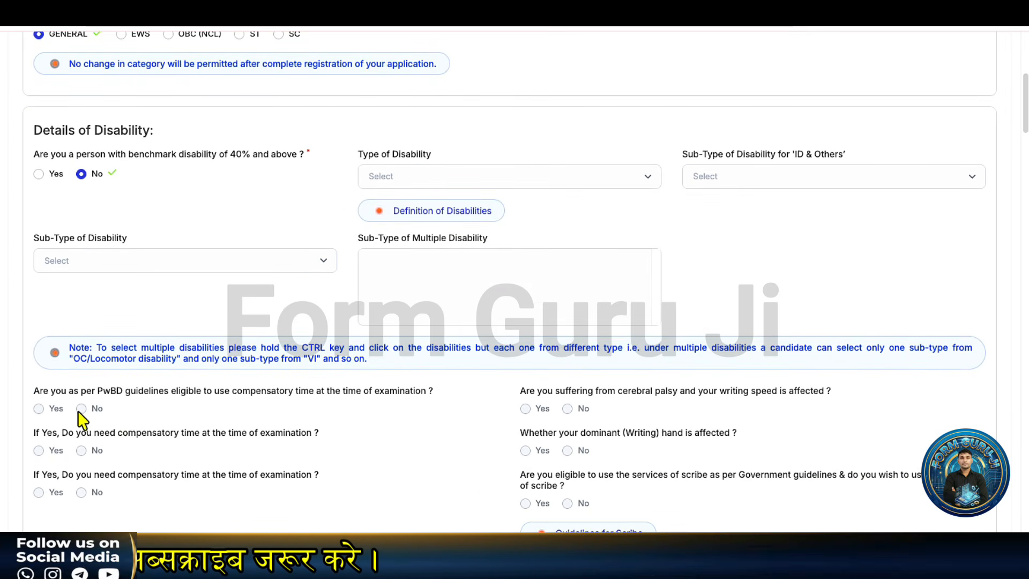
{"action": "scroll", "coordinate": [351, 445], "scroll_direction": "down", "scroll_amount": 3}
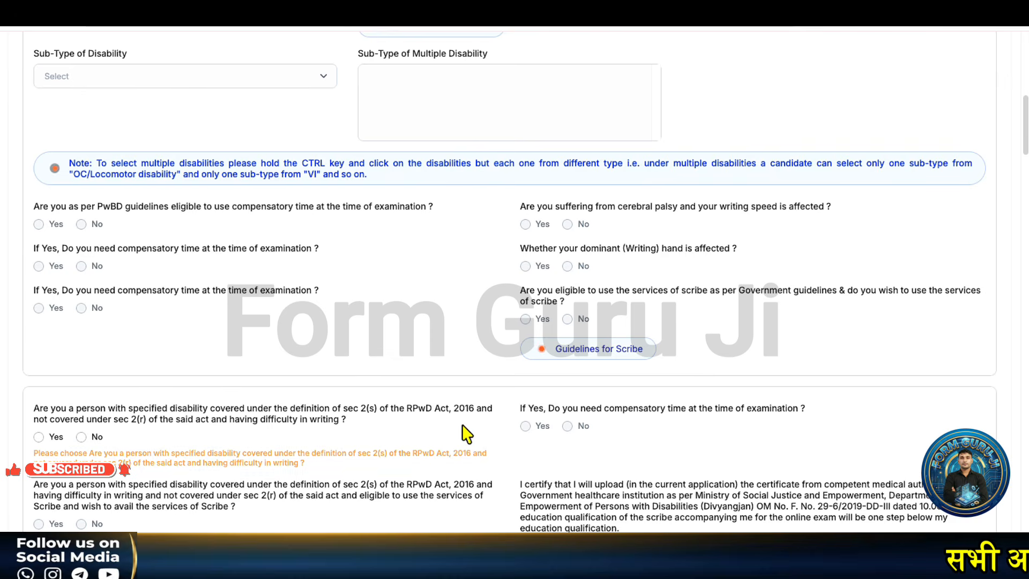
{"action": "left_click", "coordinate": [91, 441]}
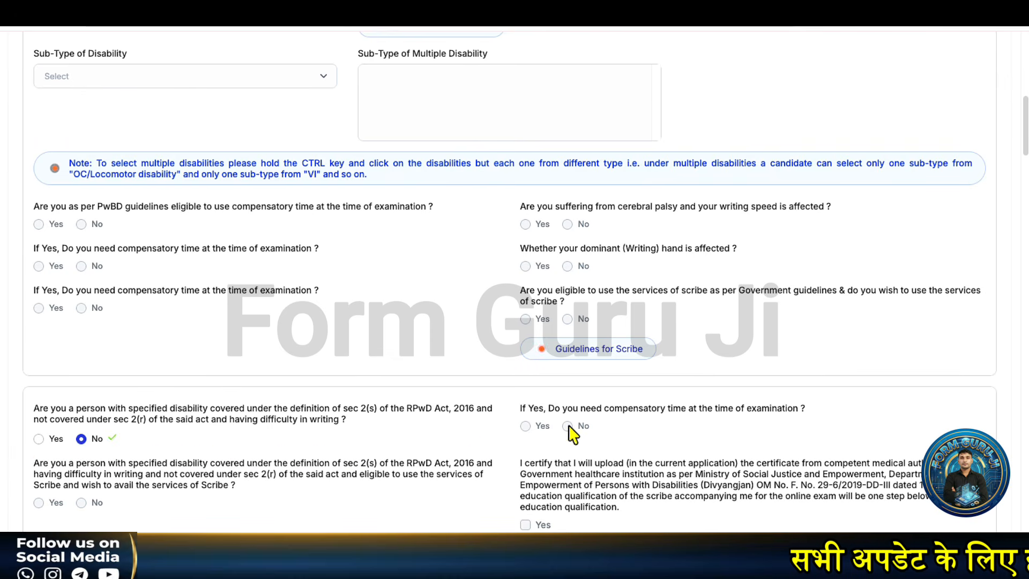
Step: Answer No to belonging to a Religious Minority Community and select Hinduism as the applicant's religion
{"action": "scroll", "coordinate": [582, 423], "scroll_direction": "down", "scroll_amount": 1}
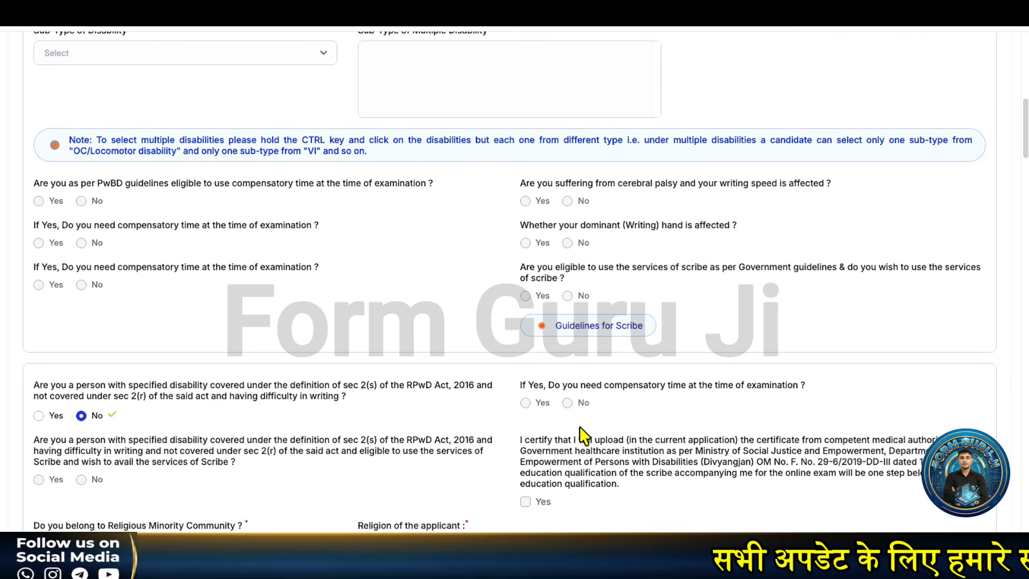
{"action": "scroll", "coordinate": [225, 438], "scroll_direction": "down", "scroll_amount": 4}
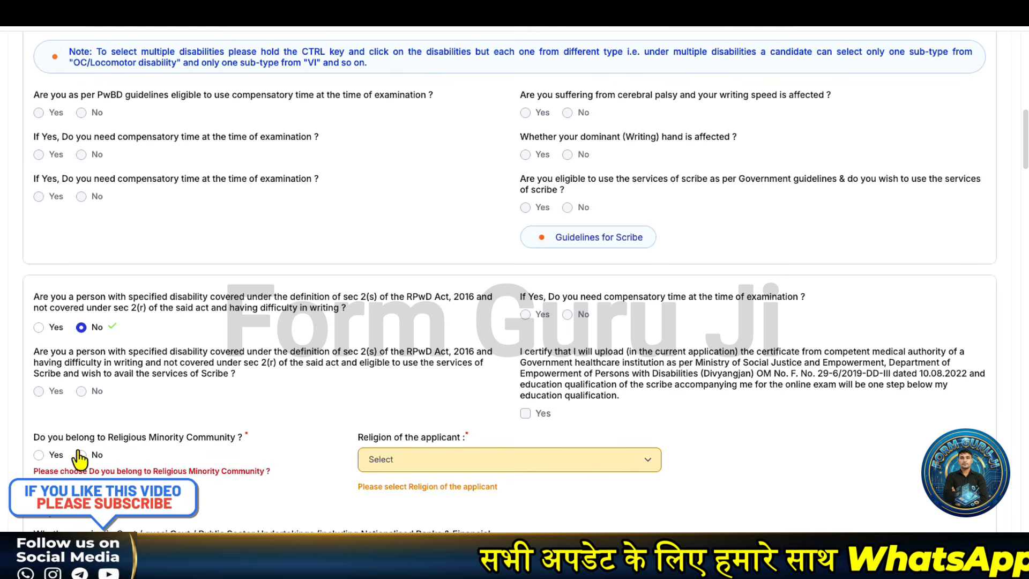
{"action": "left_click", "coordinate": [80, 455]}
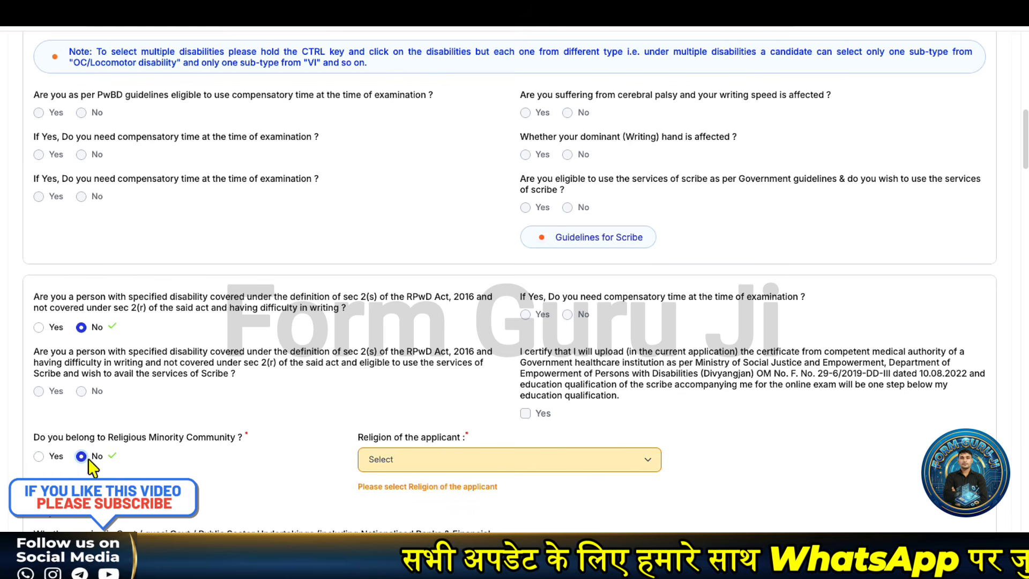
{"action": "left_click", "coordinate": [532, 466]}
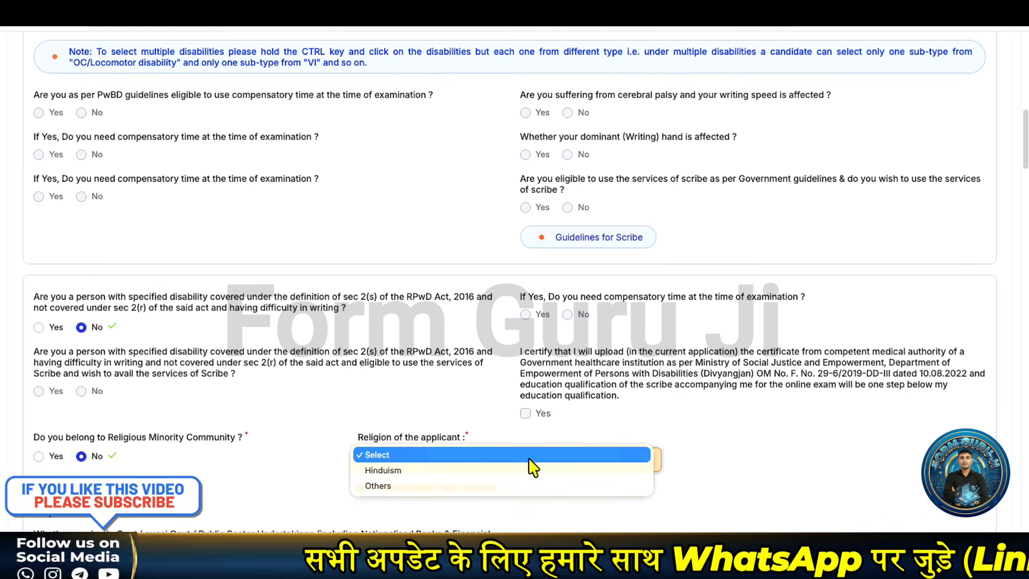
{"action": "left_click", "coordinate": [431, 475]}
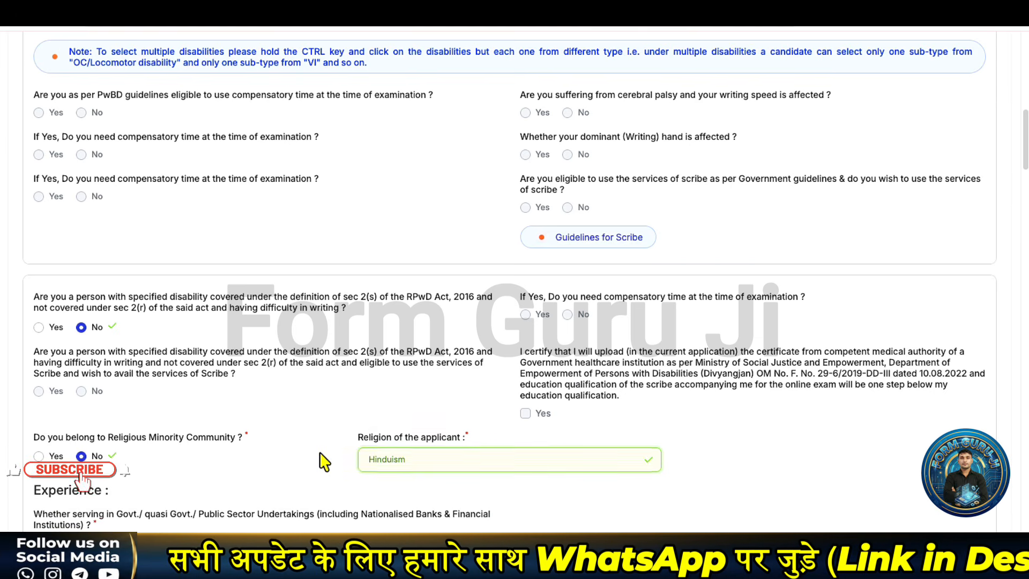
Step: Answer No to serving in Govt., quasi Govt. or Public Sector Undertakings in the Experience section
{"action": "scroll", "coordinate": [268, 466], "scroll_direction": "down", "scroll_amount": 1}
{"action": "scroll", "coordinate": [301, 471], "scroll_direction": "down", "scroll_amount": 3}
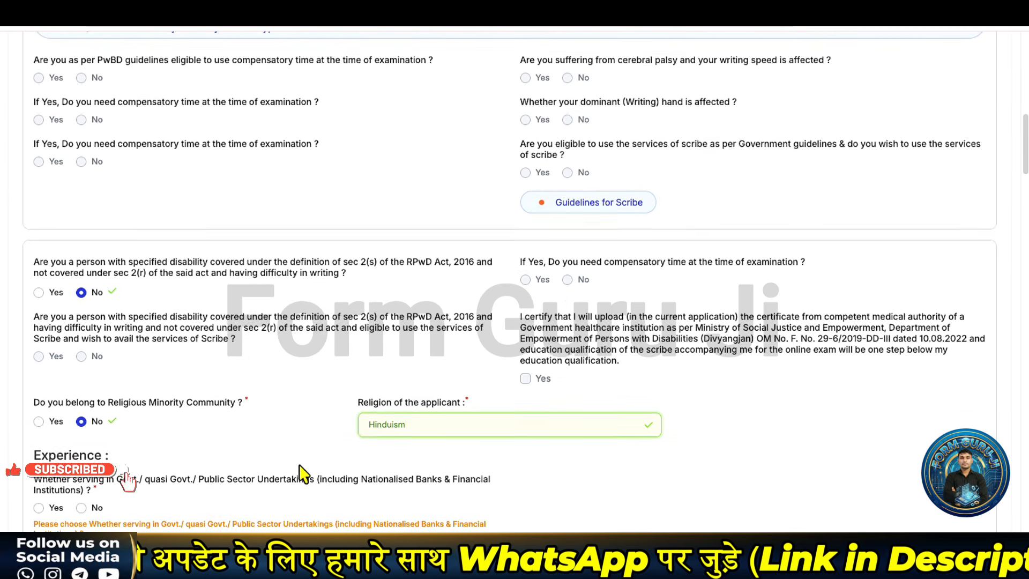
{"action": "scroll", "coordinate": [304, 473], "scroll_direction": "down", "scroll_amount": 1}
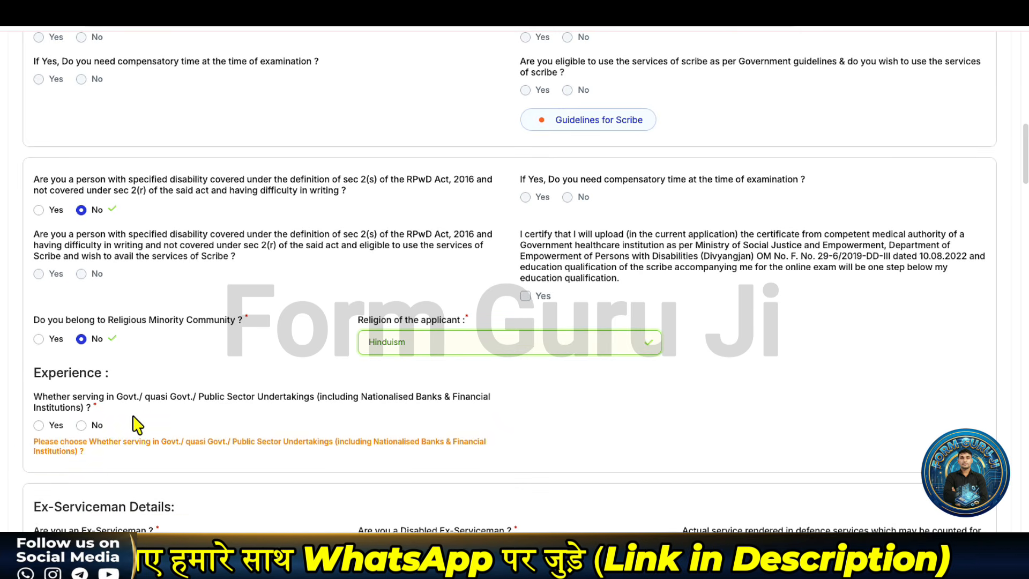
{"action": "left_click", "coordinate": [81, 425]}
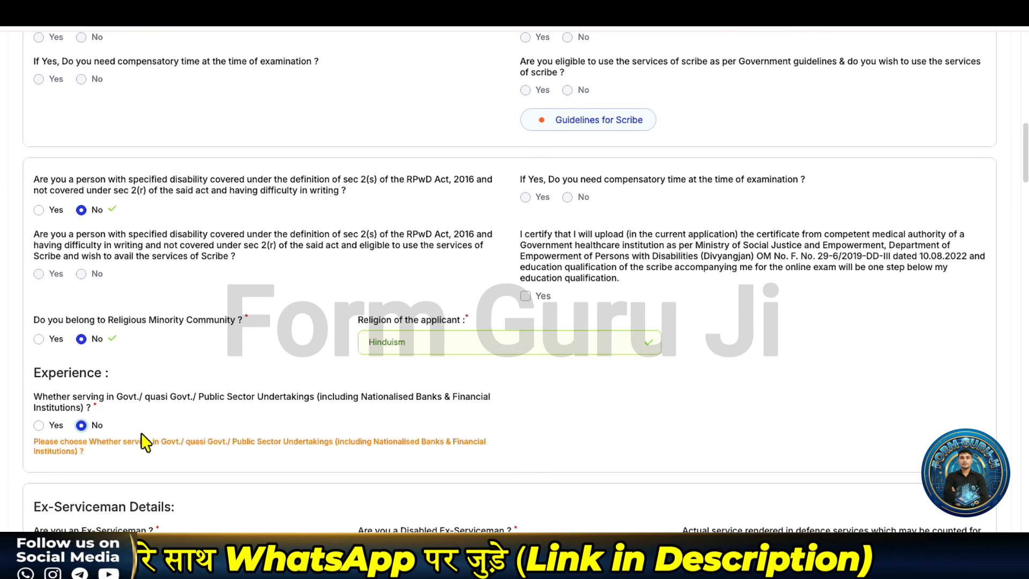
Step: In Ex-Serviceman Details, answer No for Ex-Serviceman, Disabled Ex-Serviceman and Dependent of Serviceman killed in Action
{"action": "scroll", "coordinate": [166, 443], "scroll_direction": "down", "scroll_amount": 2}
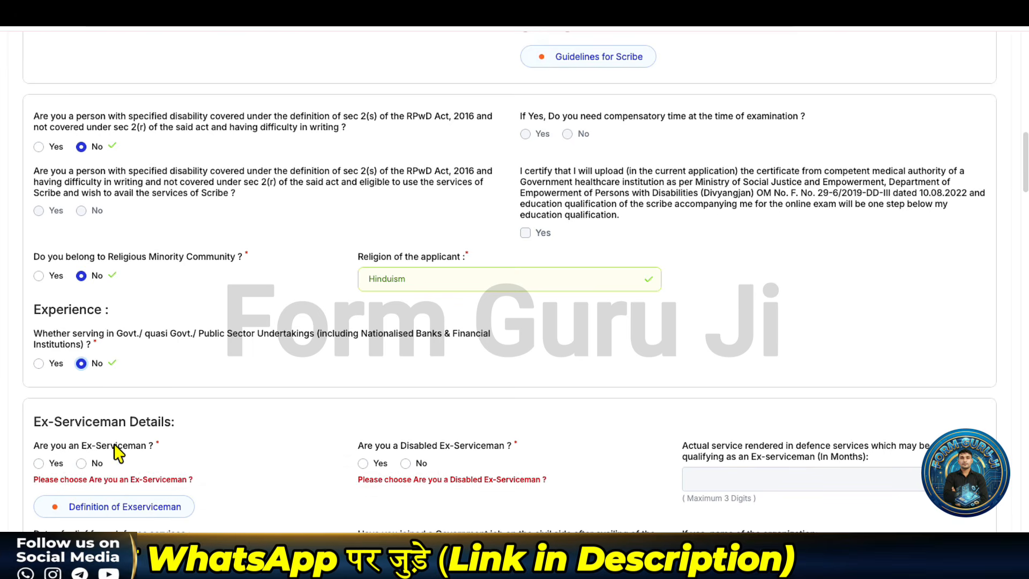
{"action": "left_click", "coordinate": [83, 464]}
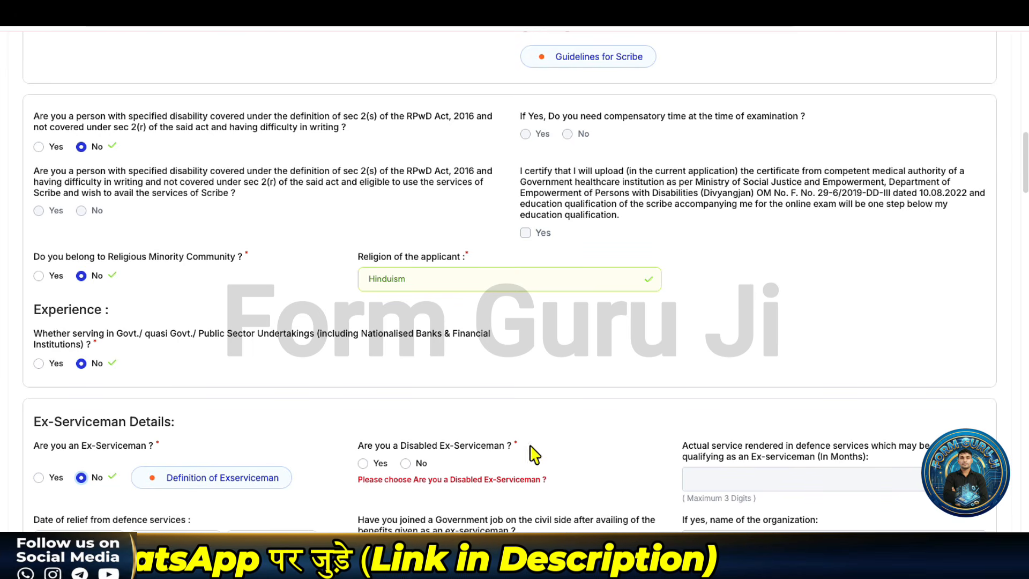
{"action": "left_click", "coordinate": [406, 464]}
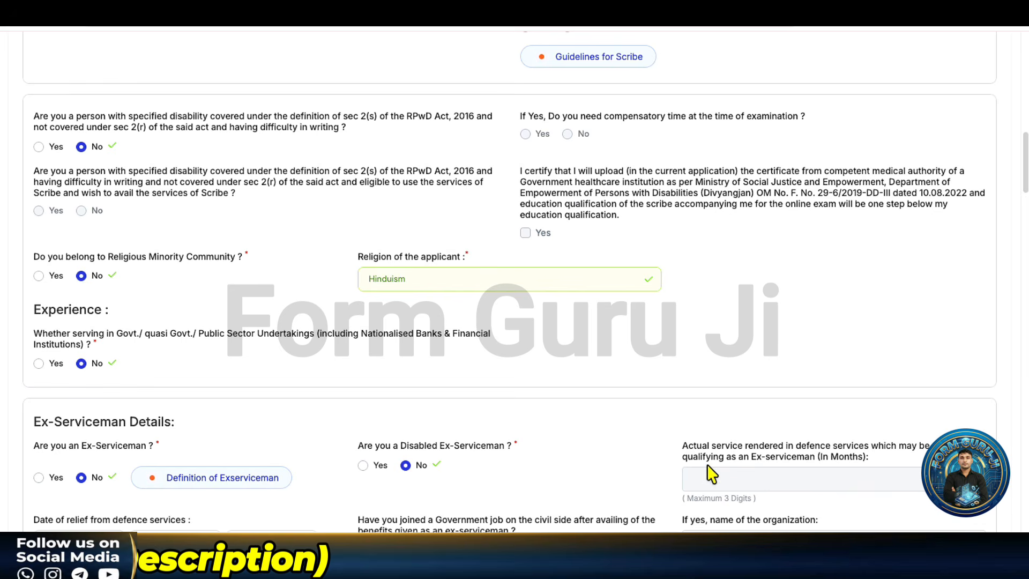
{"action": "scroll", "coordinate": [369, 449], "scroll_direction": "down", "scroll_amount": 1}
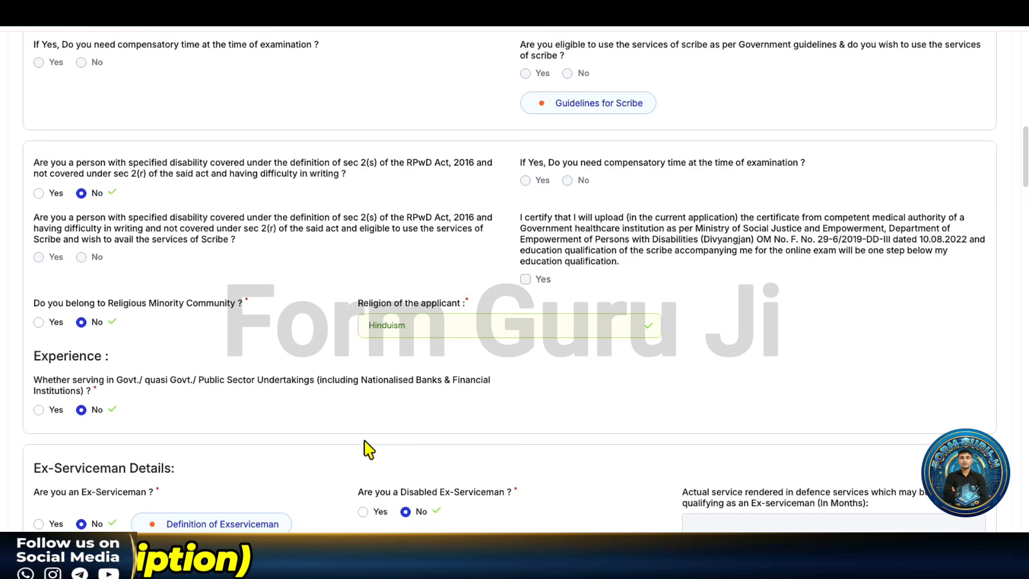
{"action": "scroll", "coordinate": [322, 440], "scroll_direction": "down", "scroll_amount": 2}
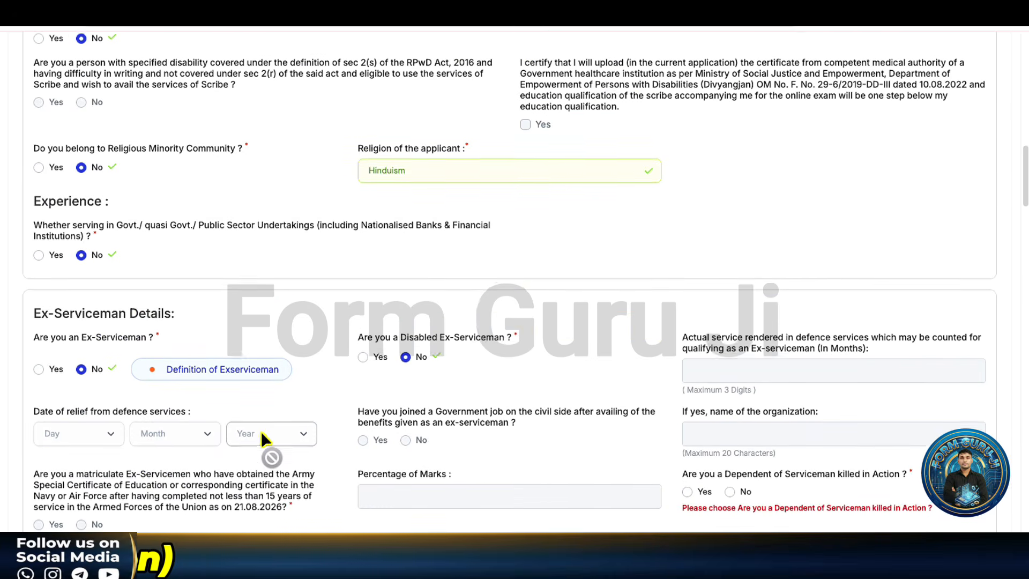
{"action": "scroll", "coordinate": [262, 436], "scroll_direction": "down", "scroll_amount": 2}
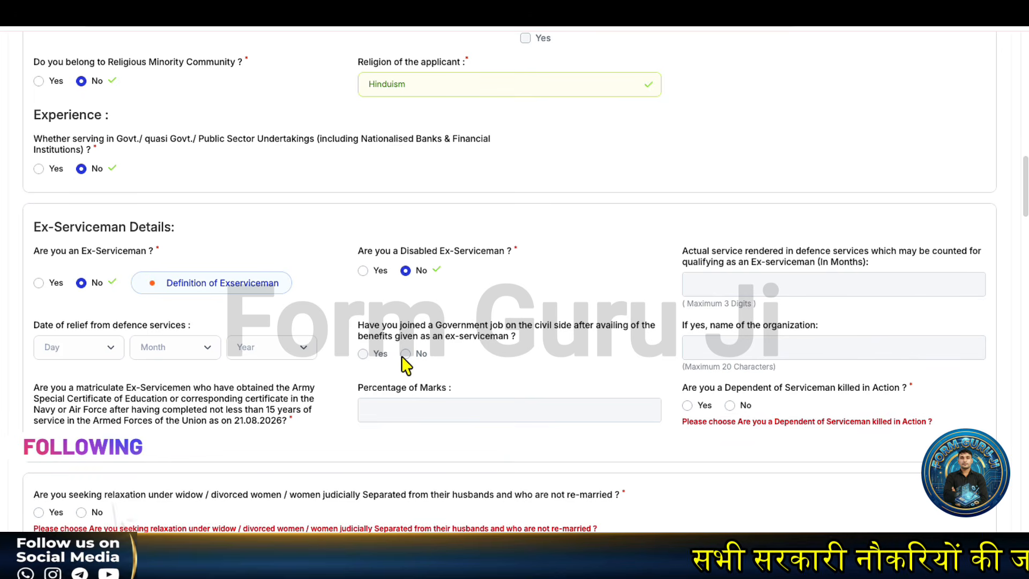
{"action": "left_click", "coordinate": [730, 406]}
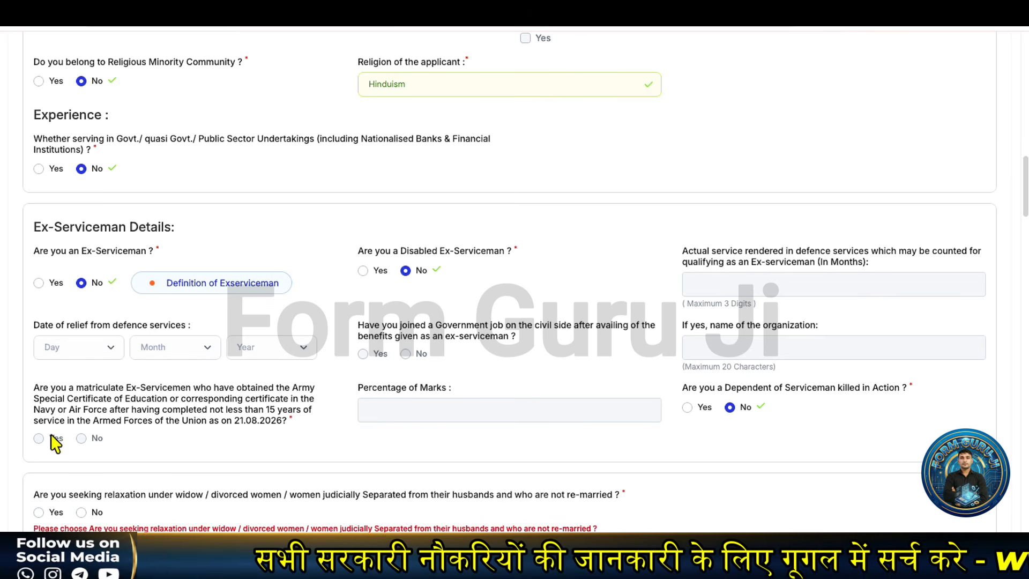
Step: Answer No to seeking the widow/divorced women relaxation and No to having appeared earlier for the CWE/CRP for CLERKS/CSA Cadre
{"action": "scroll", "coordinate": [116, 480], "scroll_direction": "down", "scroll_amount": 1}
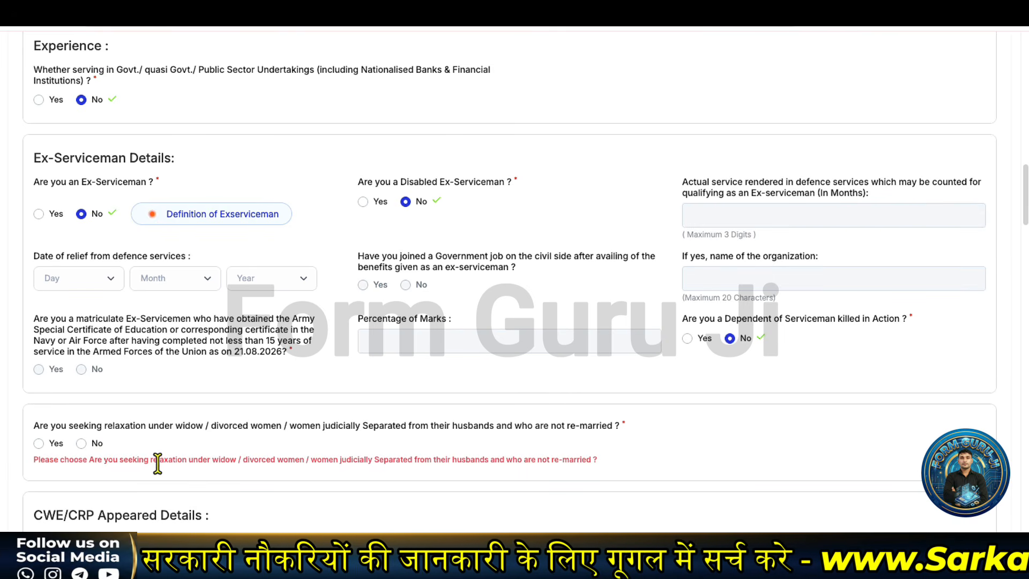
{"action": "left_click", "coordinate": [81, 443]}
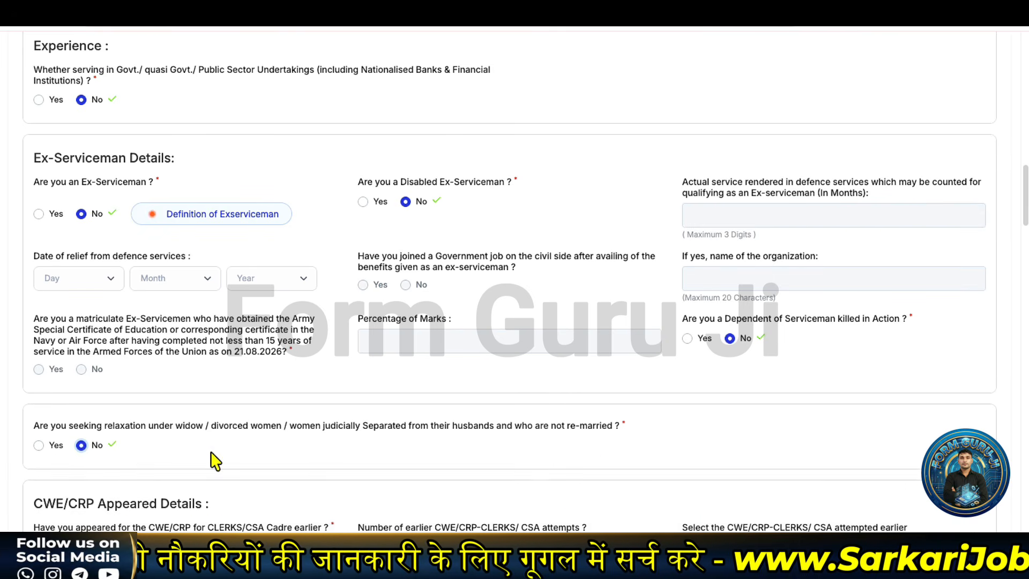
{"action": "scroll", "coordinate": [214, 459], "scroll_direction": "down", "scroll_amount": 1}
{"action": "scroll", "coordinate": [209, 462], "scroll_direction": "down", "scroll_amount": 1}
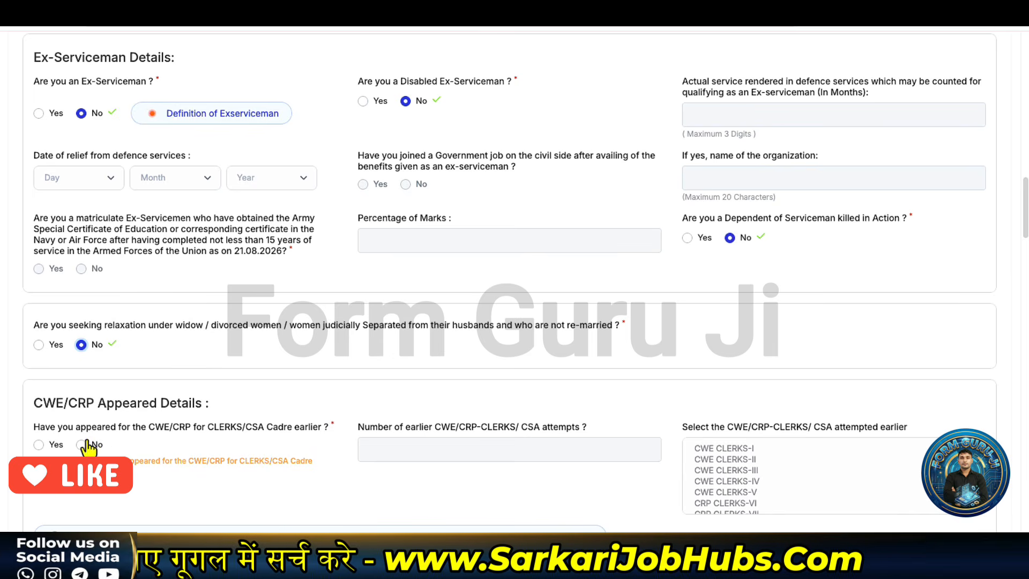
{"action": "left_click", "coordinate": [83, 444]}
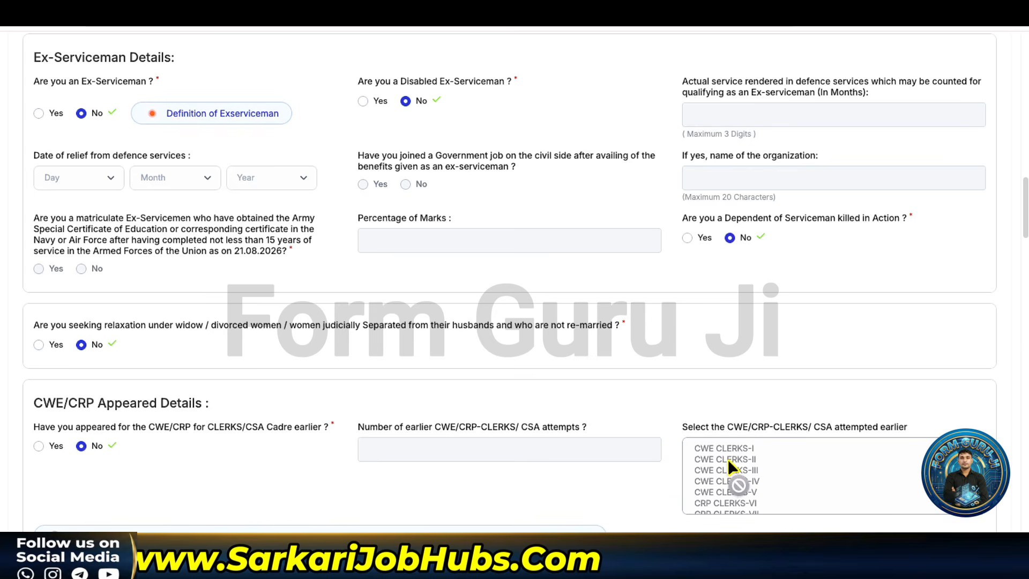
Step: In Details of Apprenticeship, answer No to being a trained Apprentice of any Participating Public Sector Bank, State Bank of India or other BFSI Sector
{"action": "scroll", "coordinate": [670, 471], "scroll_direction": "down", "scroll_amount": 1}
{"action": "scroll", "coordinate": [697, 465], "scroll_direction": "down", "scroll_amount": 1}
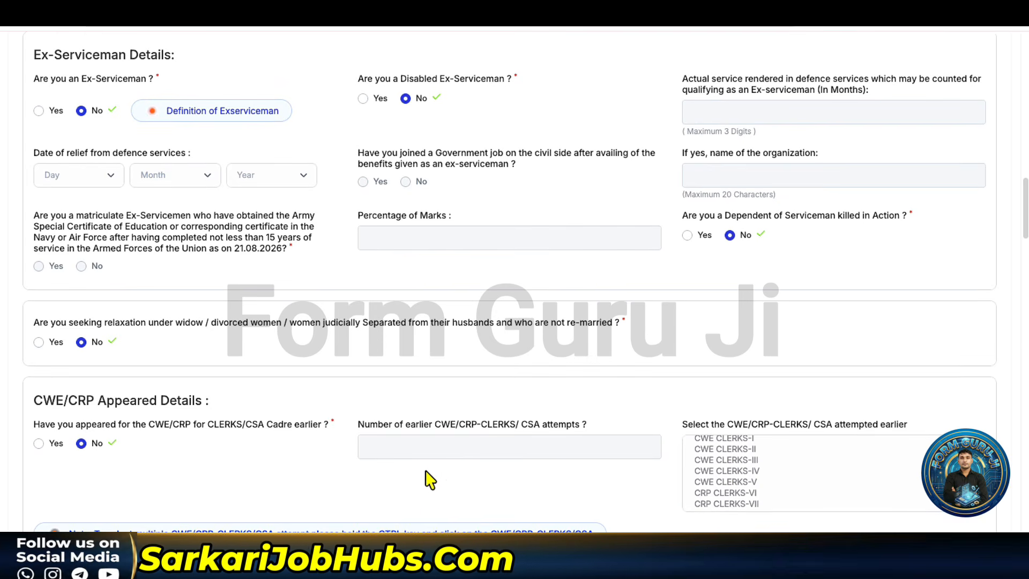
{"action": "scroll", "coordinate": [424, 479], "scroll_direction": "down", "scroll_amount": 2}
{"action": "scroll", "coordinate": [259, 463], "scroll_direction": "down", "scroll_amount": 3}
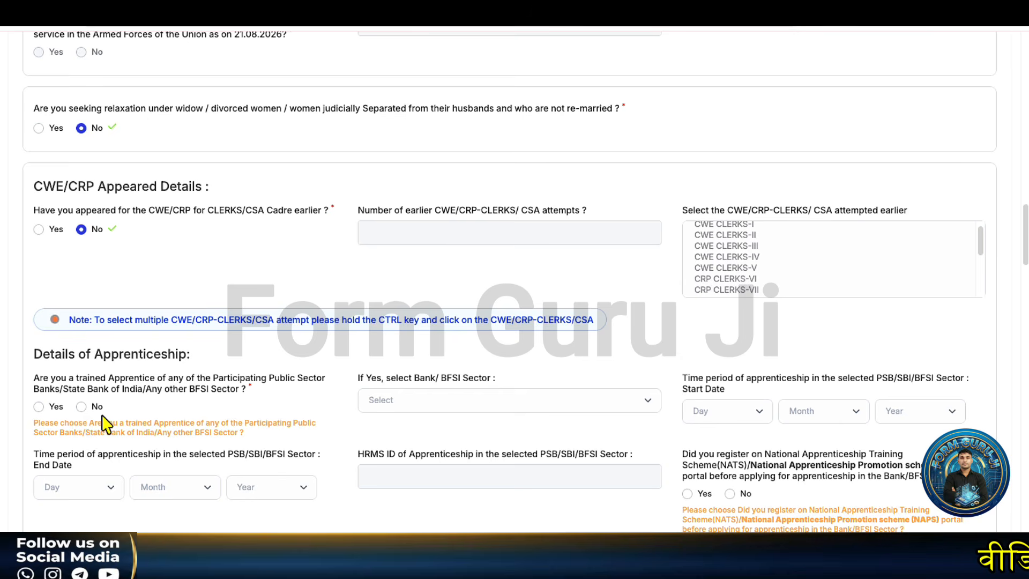
{"action": "left_click", "coordinate": [82, 408]}
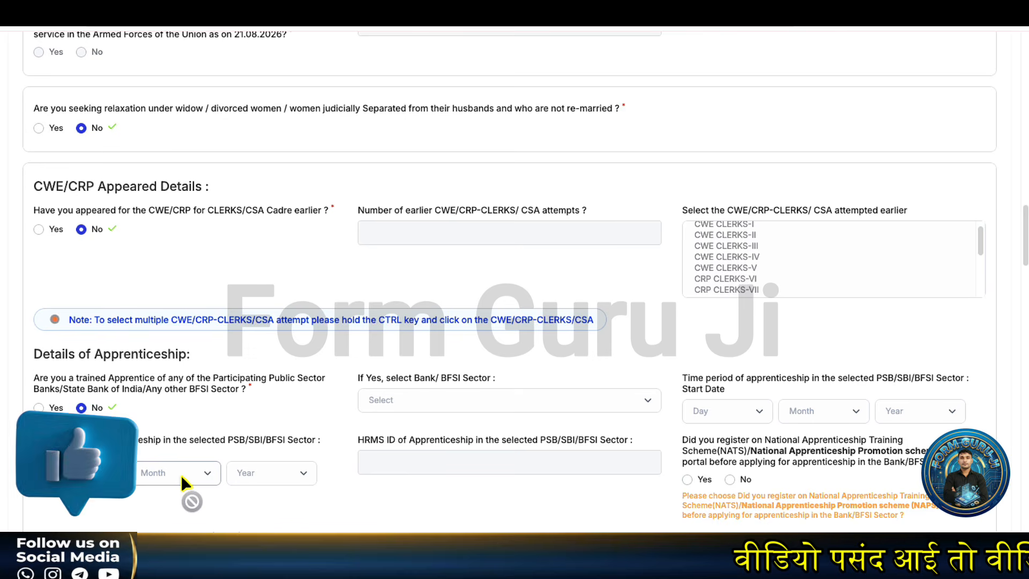
Step: Set the applicant's Nationality / Citizenship to Indian
{"action": "scroll", "coordinate": [236, 472], "scroll_direction": "down", "scroll_amount": 1}
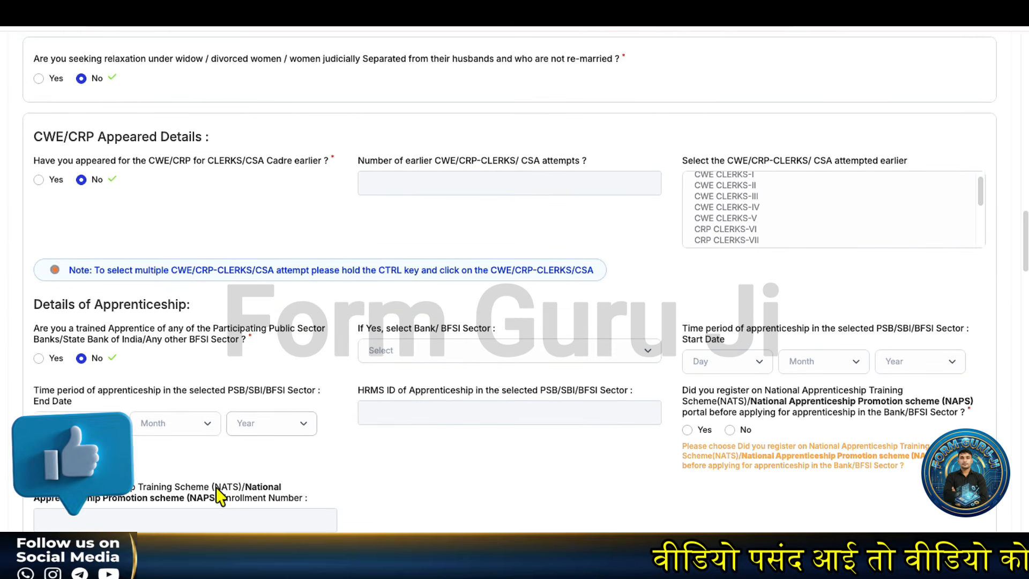
{"action": "scroll", "coordinate": [215, 512], "scroll_direction": "down", "scroll_amount": 1}
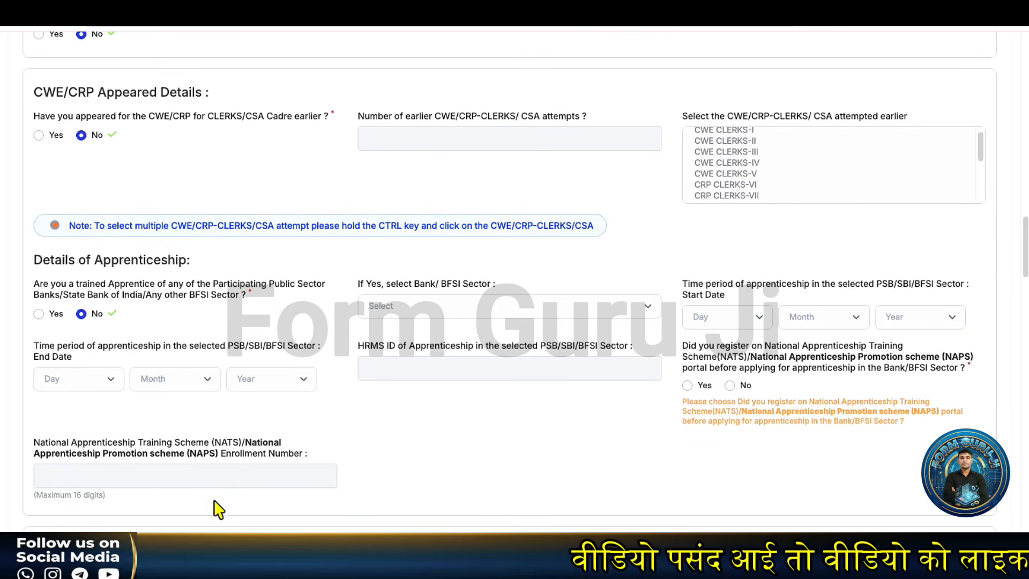
{"action": "scroll", "coordinate": [201, 486], "scroll_direction": "down", "scroll_amount": 2}
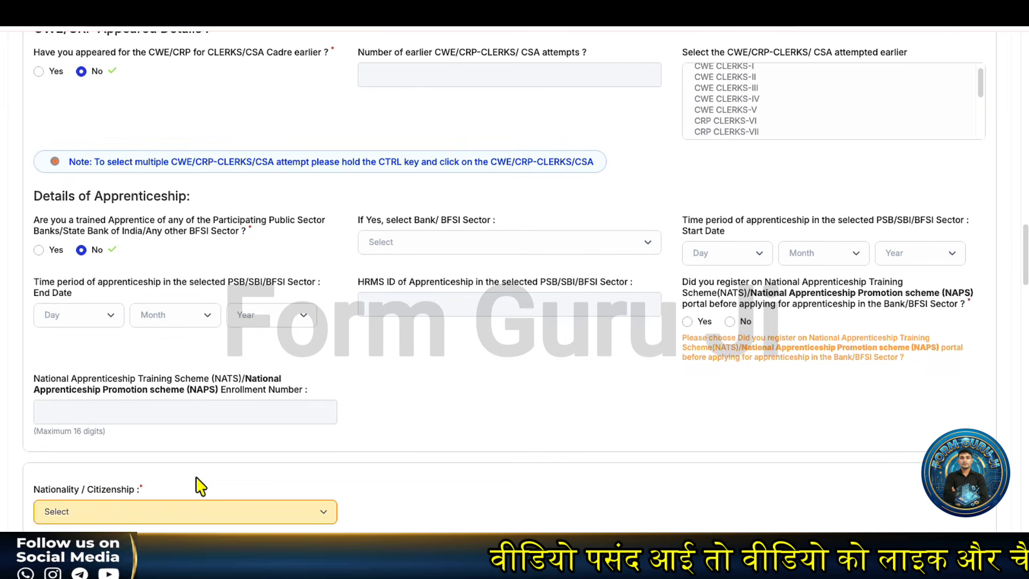
{"action": "scroll", "coordinate": [201, 486], "scroll_direction": "down", "scroll_amount": 1}
{"action": "left_click", "coordinate": [195, 468]}
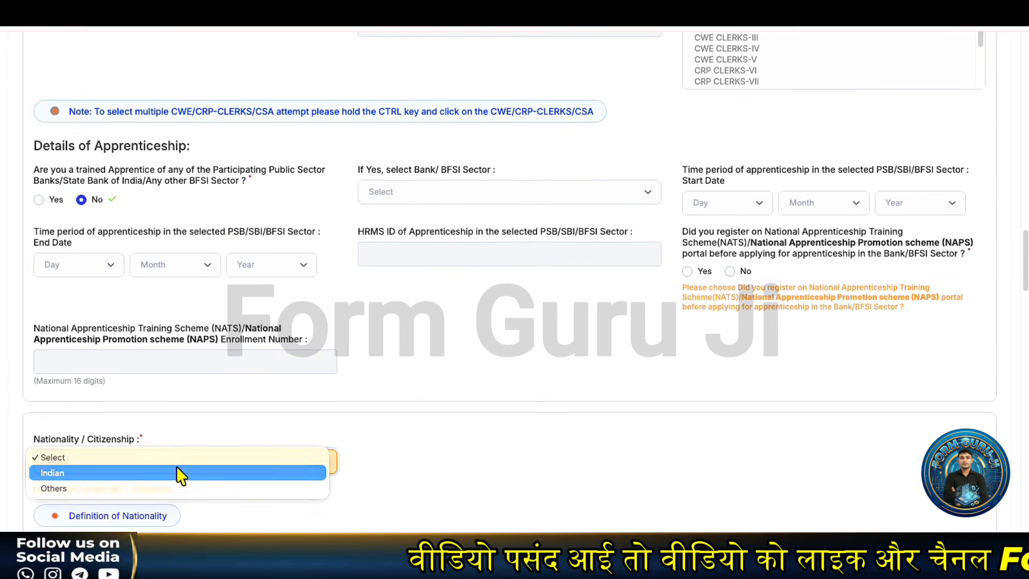
{"action": "left_click", "coordinate": [180, 474]}
Step: Select Haryana as the State/UT whose vacancies are being applied for
{"action": "scroll", "coordinate": [186, 470], "scroll_direction": "down", "scroll_amount": 1}
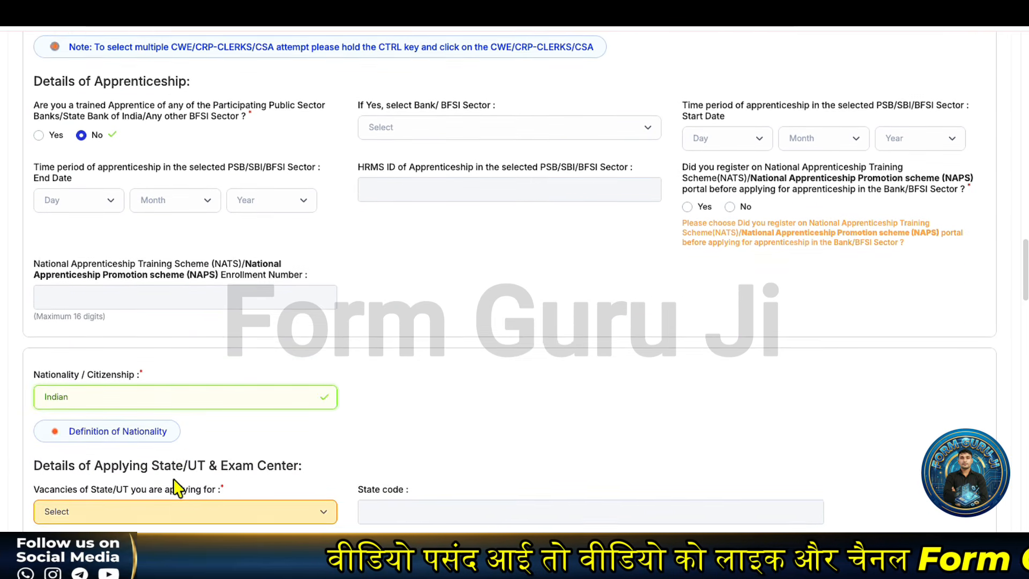
{"action": "scroll", "coordinate": [179, 480], "scroll_direction": "down", "scroll_amount": 1}
{"action": "scroll", "coordinate": [173, 478], "scroll_direction": "down", "scroll_amount": 2}
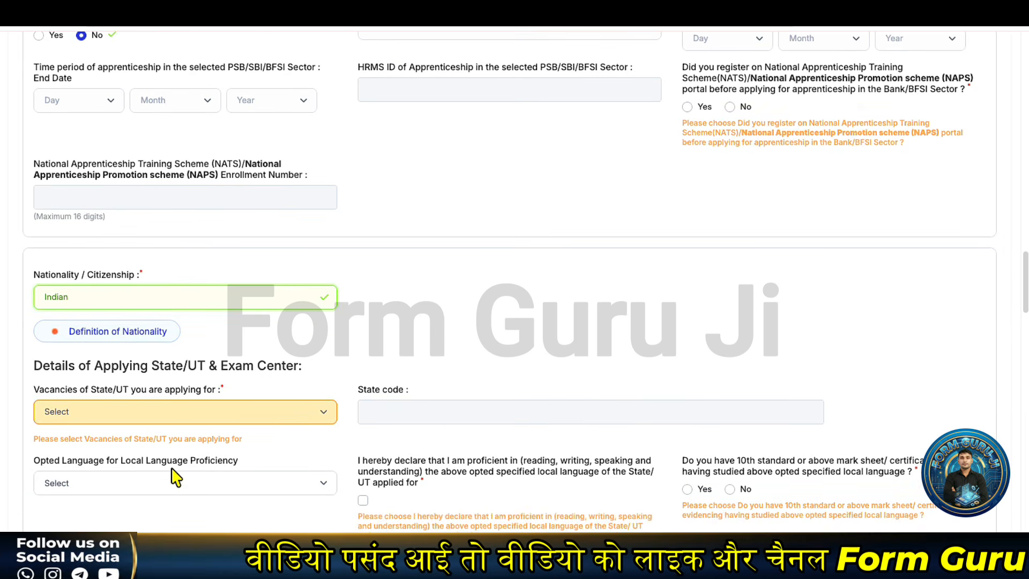
{"action": "left_click", "coordinate": [200, 422]}
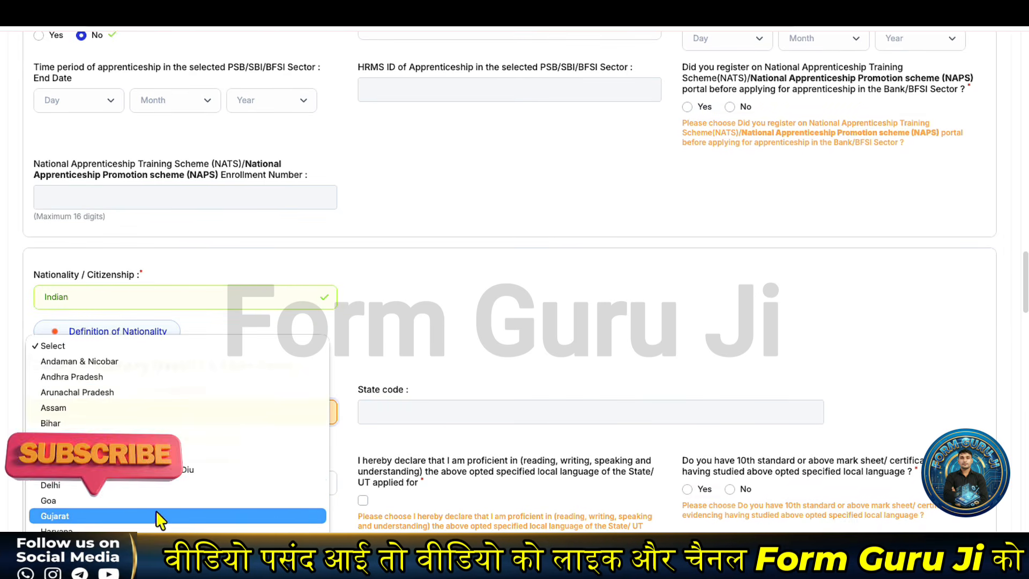
{"action": "left_click", "coordinate": [161, 530]}
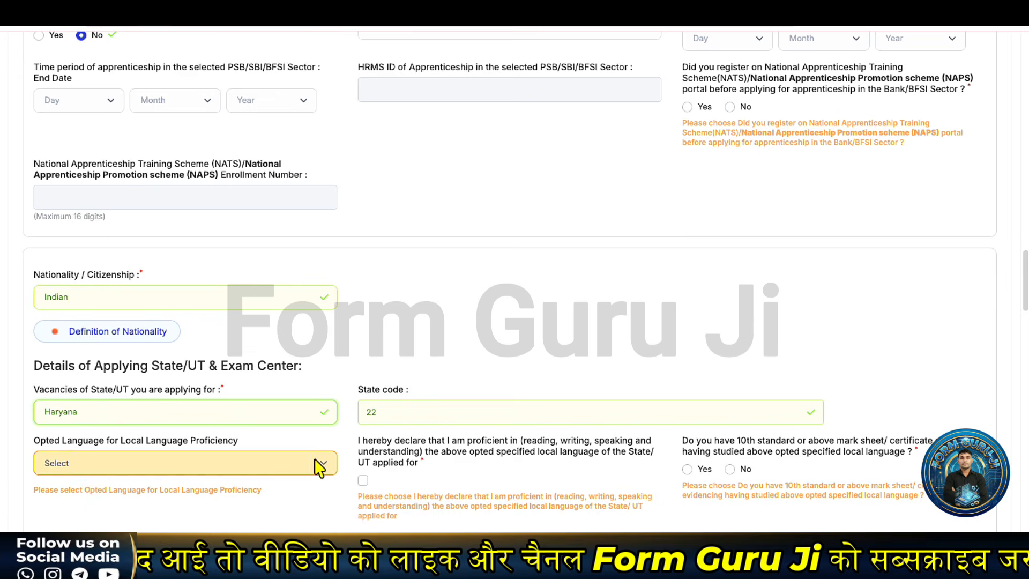
Step: Choose Hindi as the opted language for Local Language Proficiency and accept the declaration of proficiency in it
{"action": "scroll", "coordinate": [268, 458], "scroll_direction": "down", "scroll_amount": 1}
{"action": "left_click", "coordinate": [194, 424]}
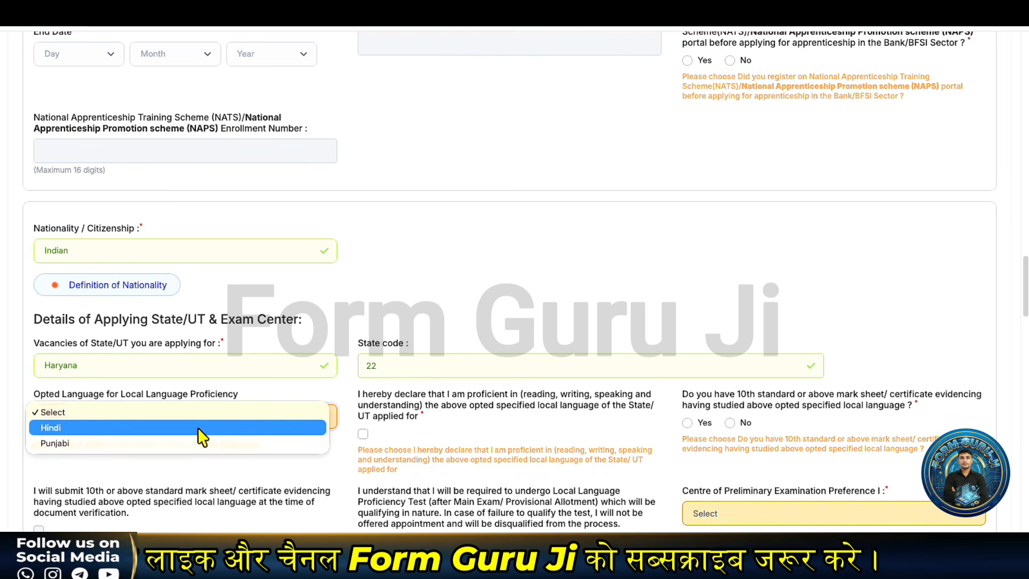
{"action": "left_click", "coordinate": [203, 429]}
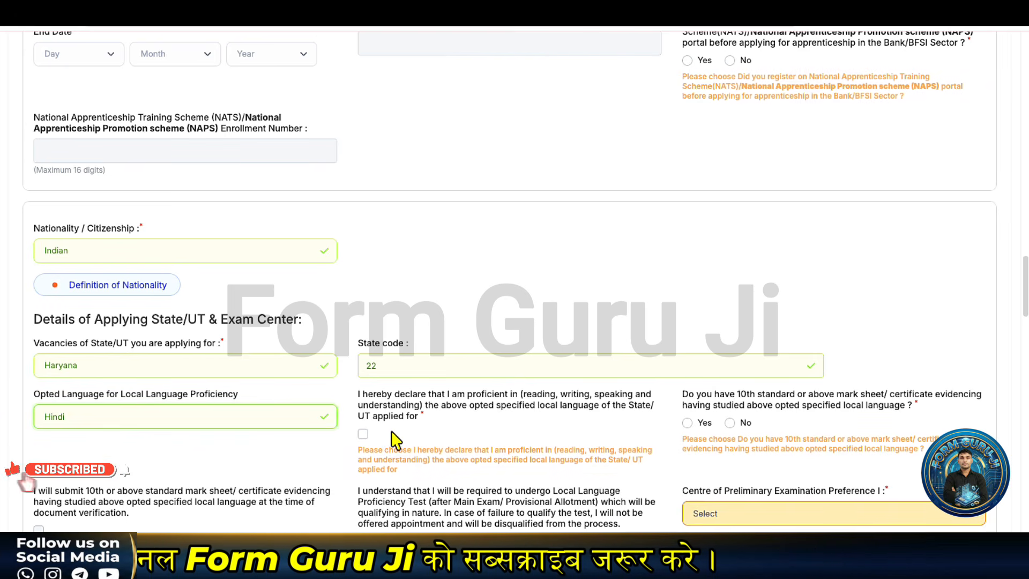
{"action": "left_click", "coordinate": [364, 434]}
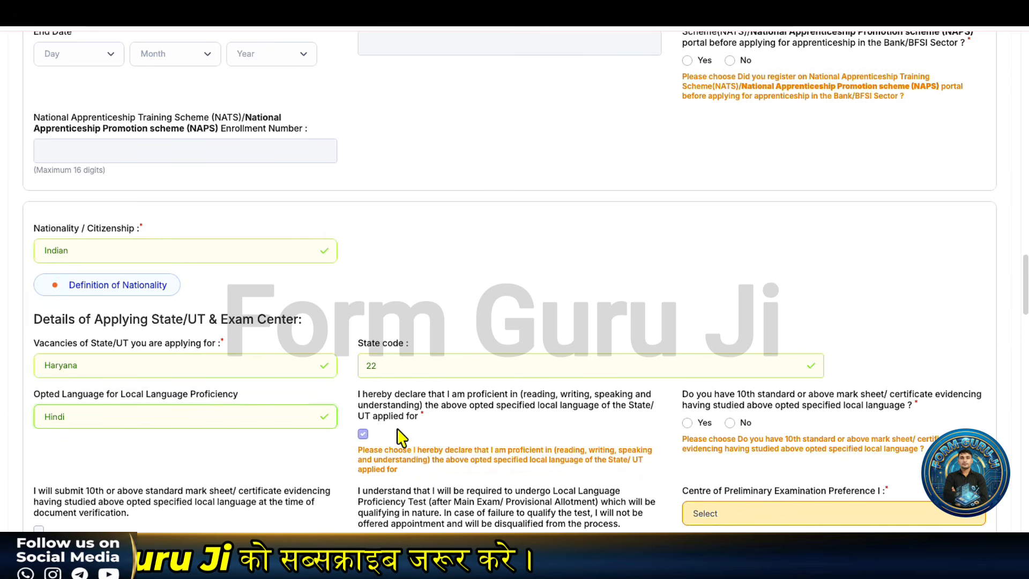
Step: Answer Yes to having a 10th standard or above mark sheet for the opted language and agree to submit it at document verification
{"action": "left_click", "coordinate": [687, 423]}
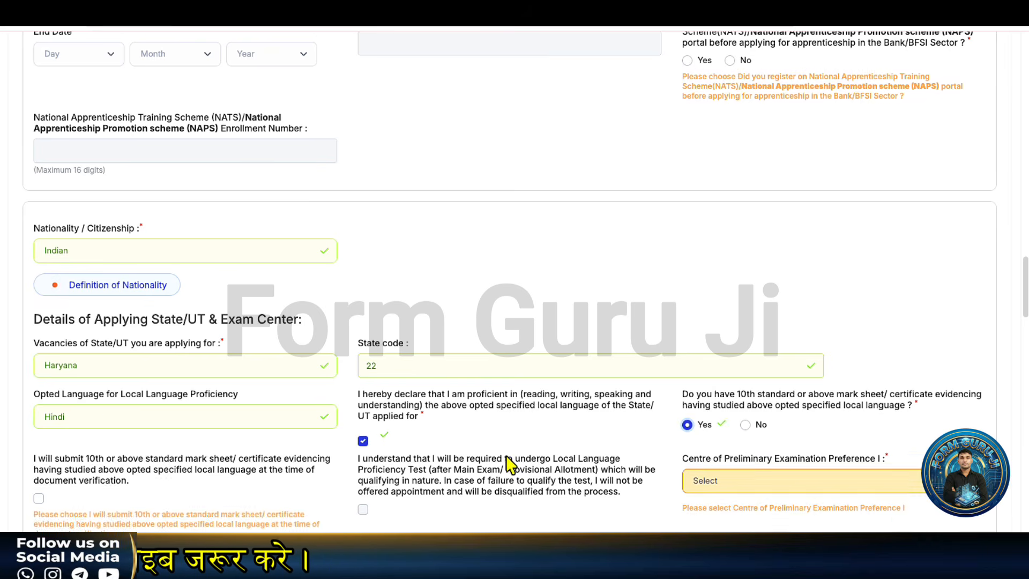
{"action": "scroll", "coordinate": [482, 466], "scroll_direction": "down", "scroll_amount": 1}
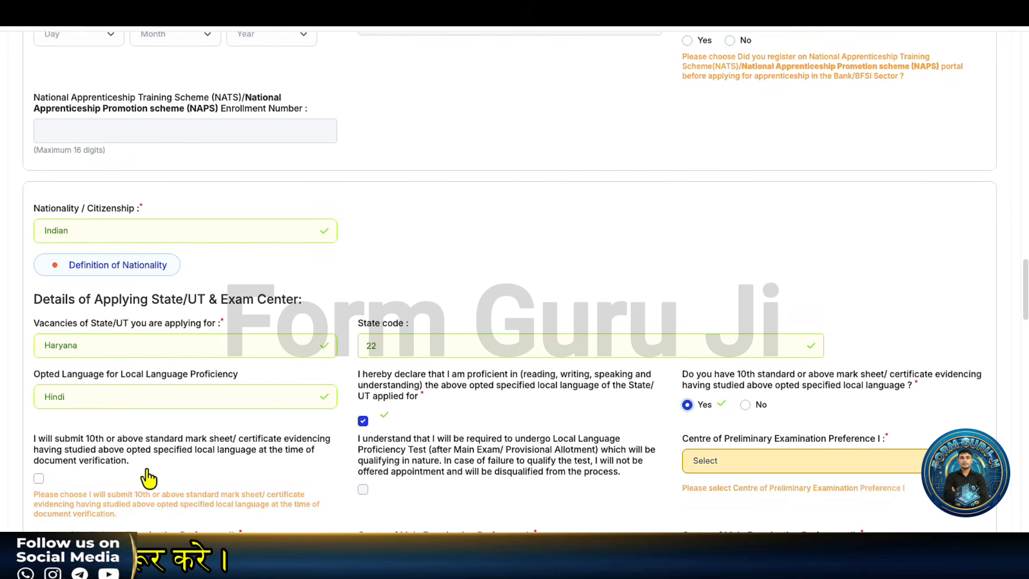
{"action": "left_click", "coordinate": [39, 477]}
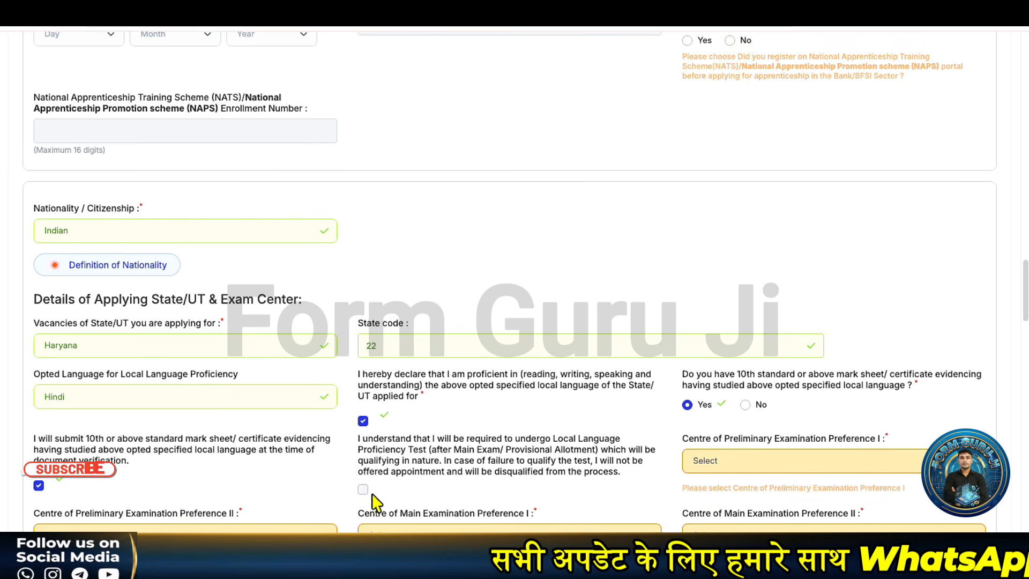
Step: Set the Centre of Preliminary Examination to Ambala for Preference I and Faridabad for Preference II
{"action": "left_click", "coordinate": [732, 462]}
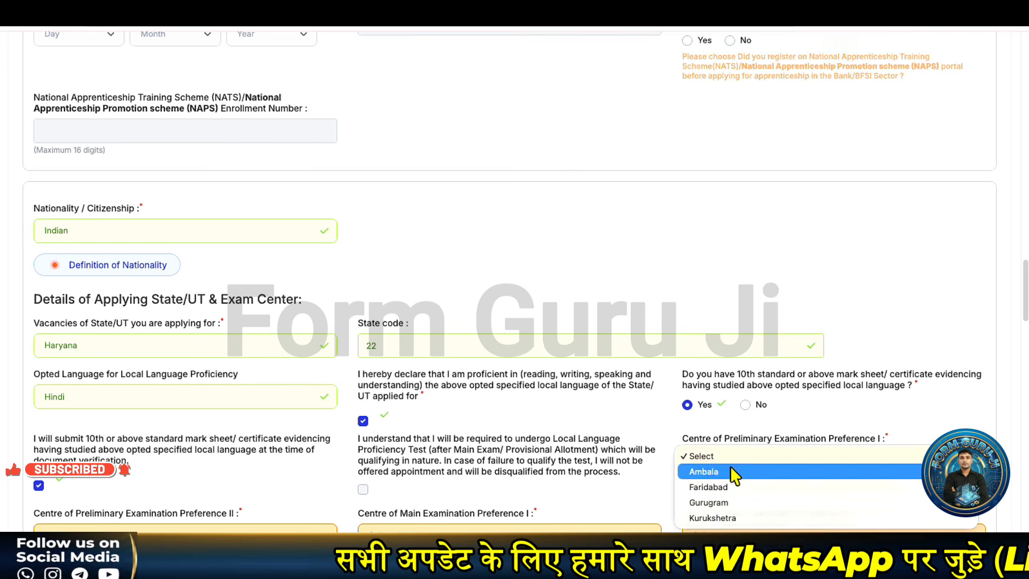
{"action": "left_click", "coordinate": [725, 474]}
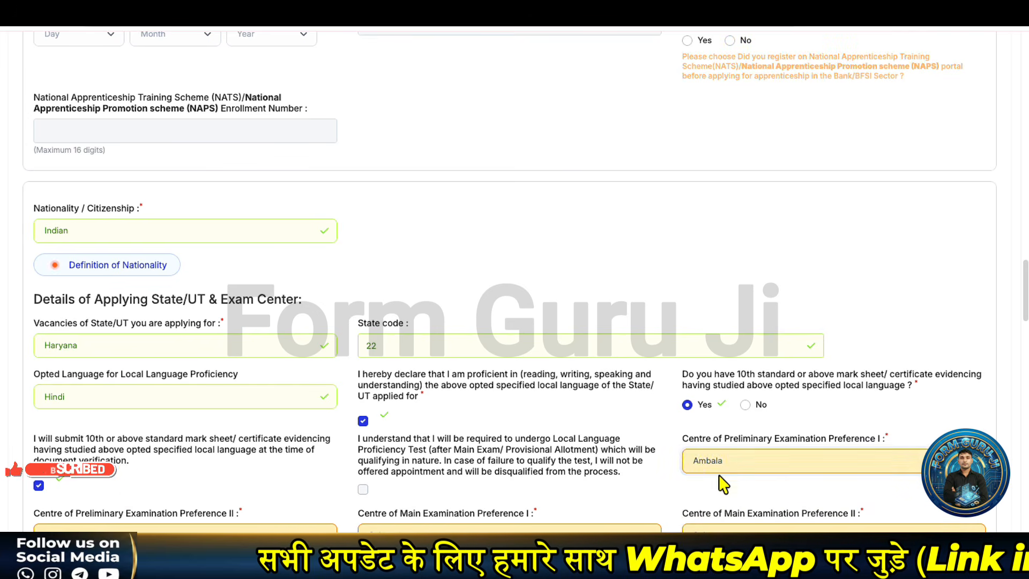
{"action": "scroll", "coordinate": [285, 466], "scroll_direction": "down", "scroll_amount": 1}
{"action": "scroll", "coordinate": [327, 479], "scroll_direction": "down", "scroll_amount": 1}
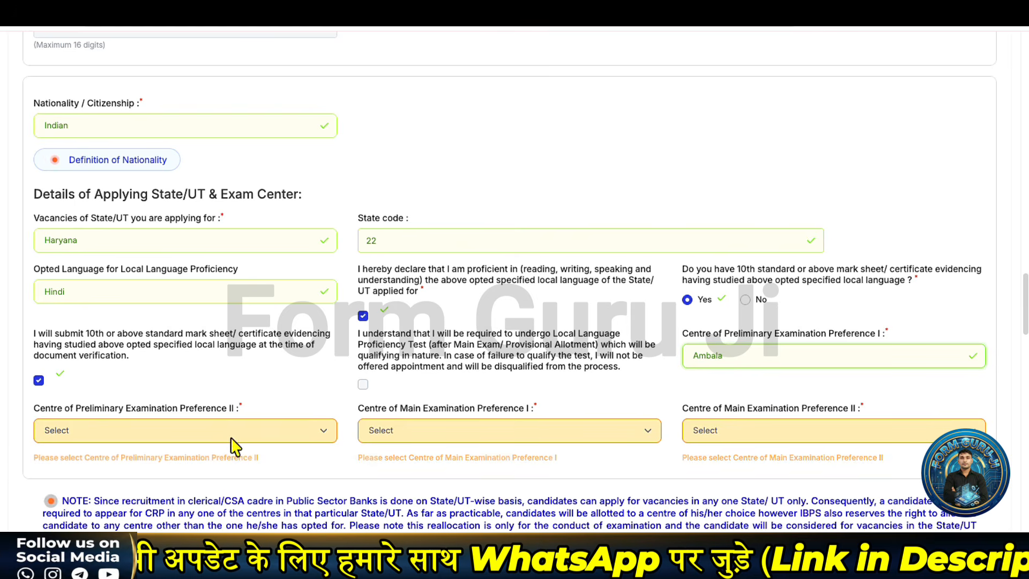
{"action": "left_click", "coordinate": [230, 437]}
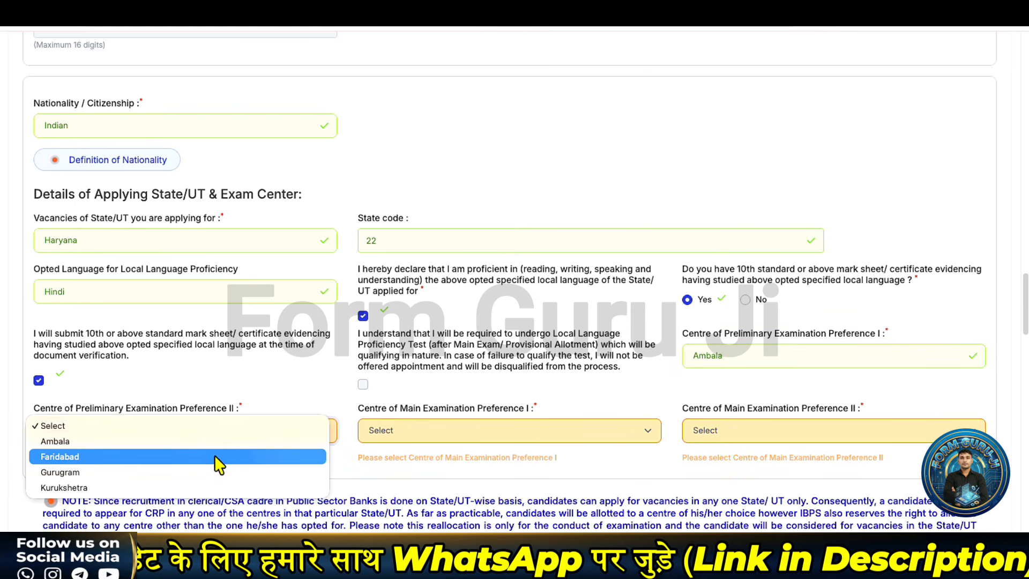
{"action": "left_click", "coordinate": [225, 458]}
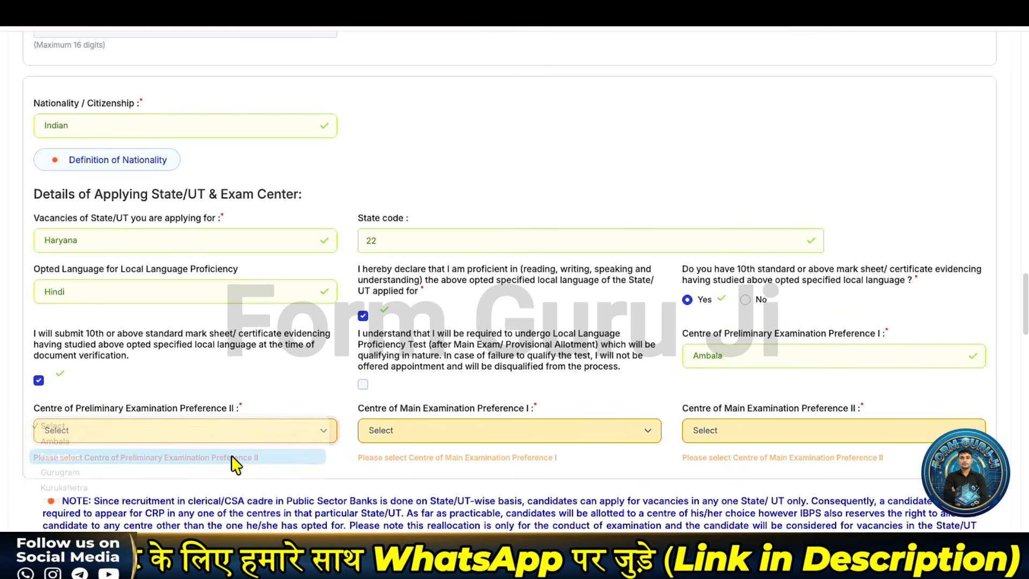
Step: Set the Centre of Main Examination to Faridabad for Preference I and Gurugram for Preference II
{"action": "left_click", "coordinate": [429, 434]}
{"action": "left_click", "coordinate": [426, 455]}
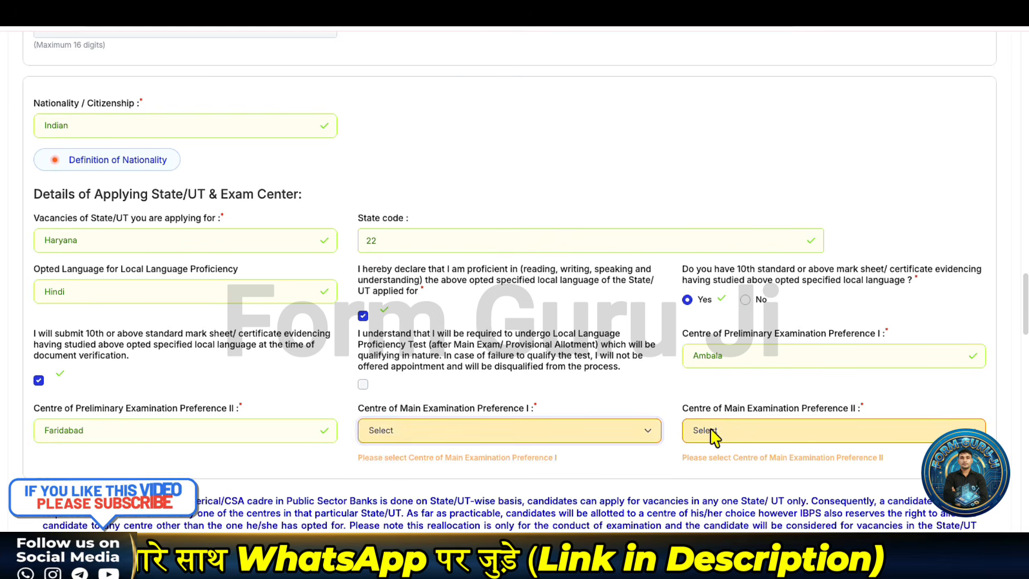
{"action": "left_click", "coordinate": [712, 435]}
{"action": "left_click", "coordinate": [689, 467]}
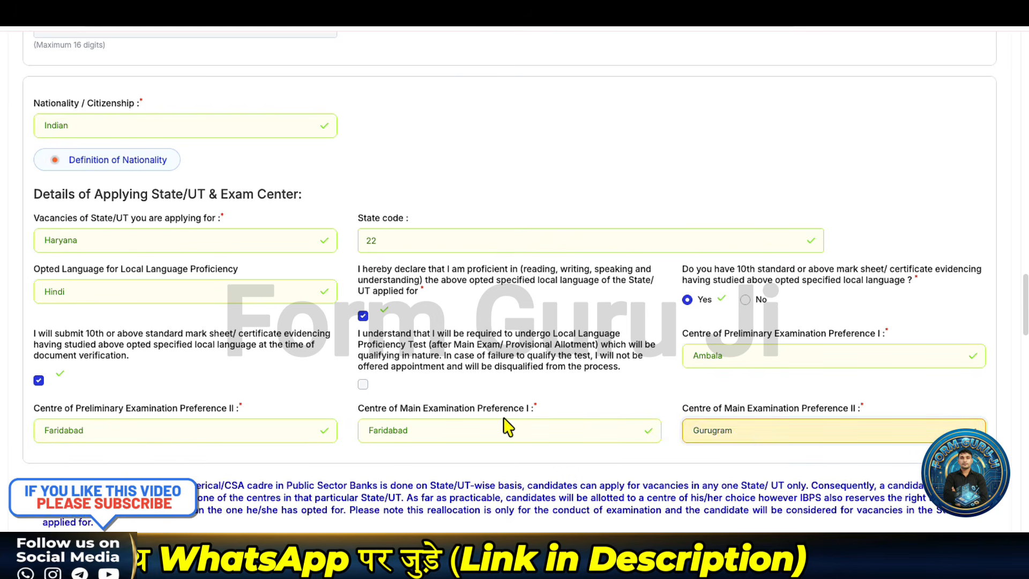
Step: Select English and Hindi as the Medium of Examination for the paper
{"action": "scroll", "coordinate": [460, 399], "scroll_direction": "down", "scroll_amount": 3}
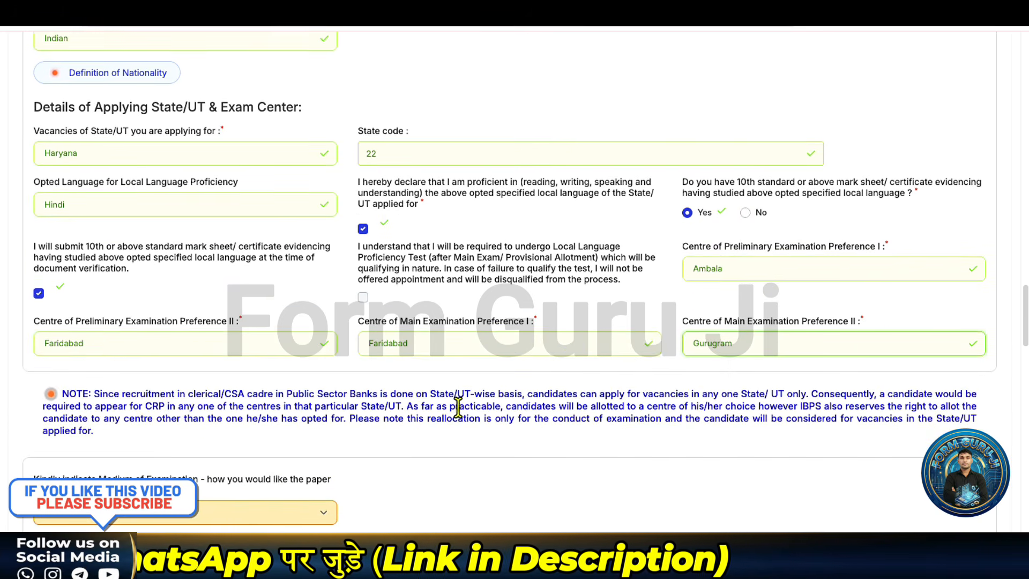
{"action": "scroll", "coordinate": [266, 462], "scroll_direction": "down", "scroll_amount": 2}
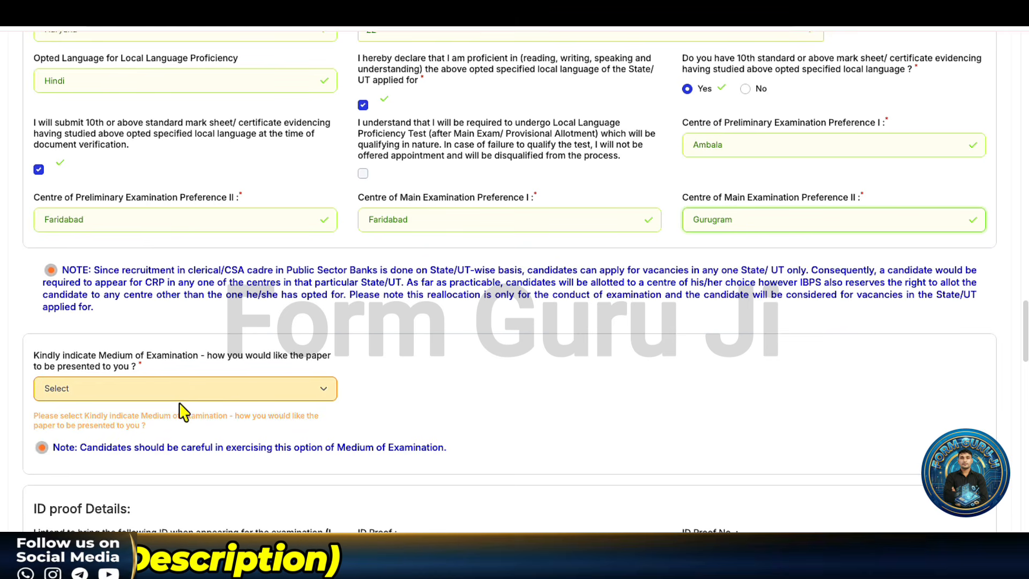
{"action": "left_click", "coordinate": [185, 394]}
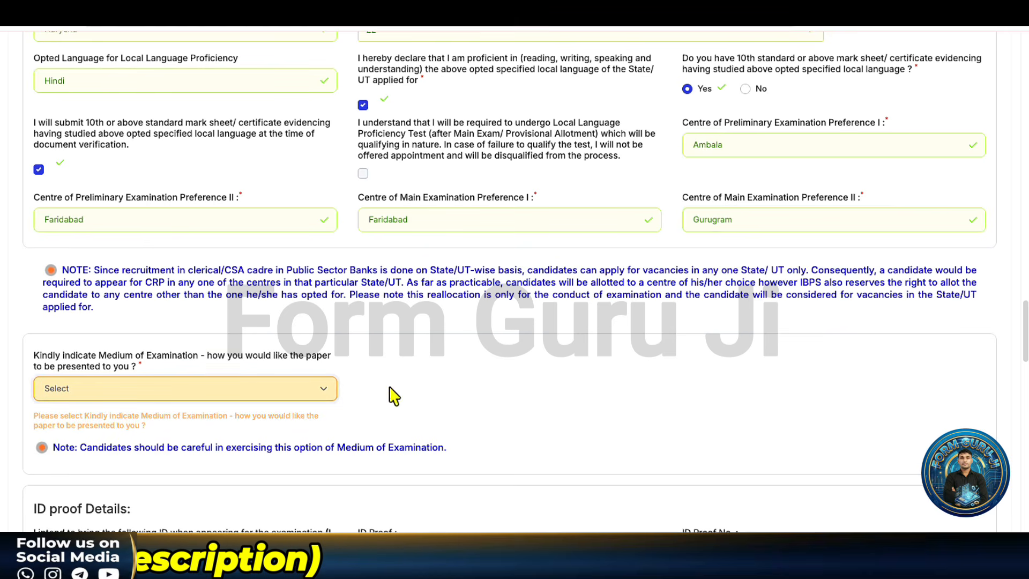
{"action": "left_click", "coordinate": [229, 397]}
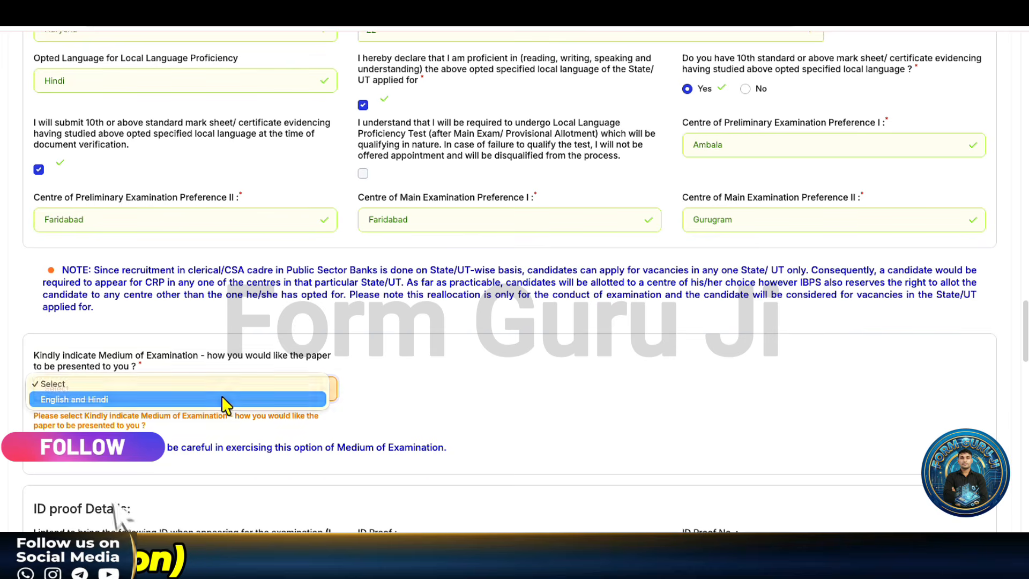
{"action": "left_click", "coordinate": [222, 398]}
Step: In ID proof Details, accept the declaration about bringing a matching ID to the examination and choose Aadhaar Card as the ID Proof
{"action": "scroll", "coordinate": [384, 403], "scroll_direction": "down", "scroll_amount": 1}
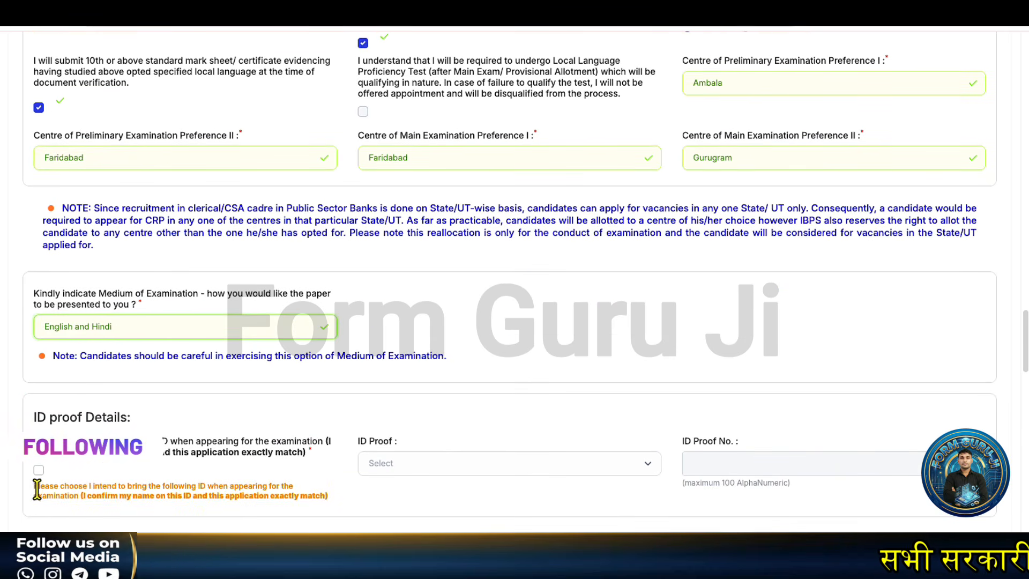
{"action": "left_click", "coordinate": [38, 470]}
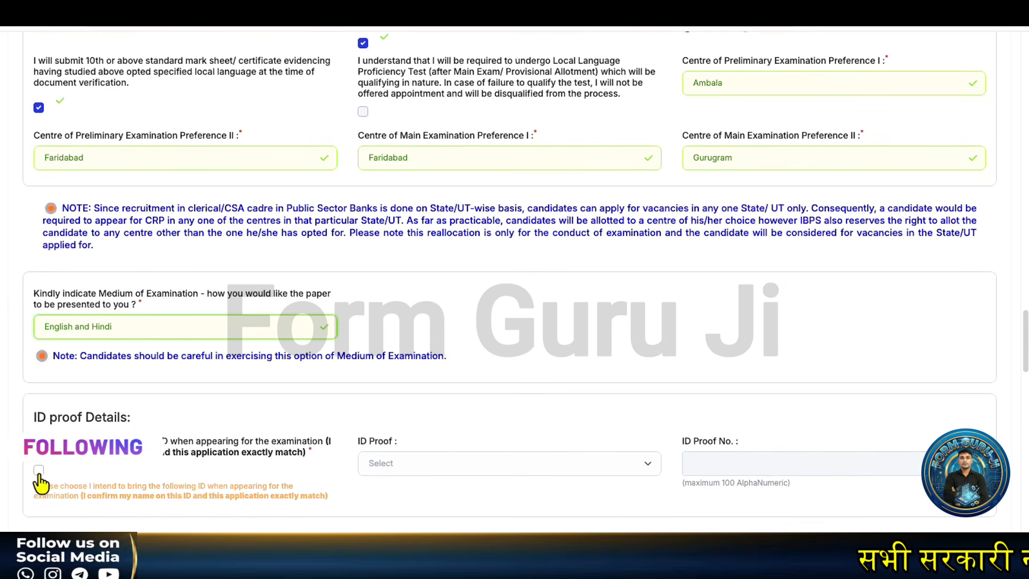
{"action": "left_click", "coordinate": [430, 477]}
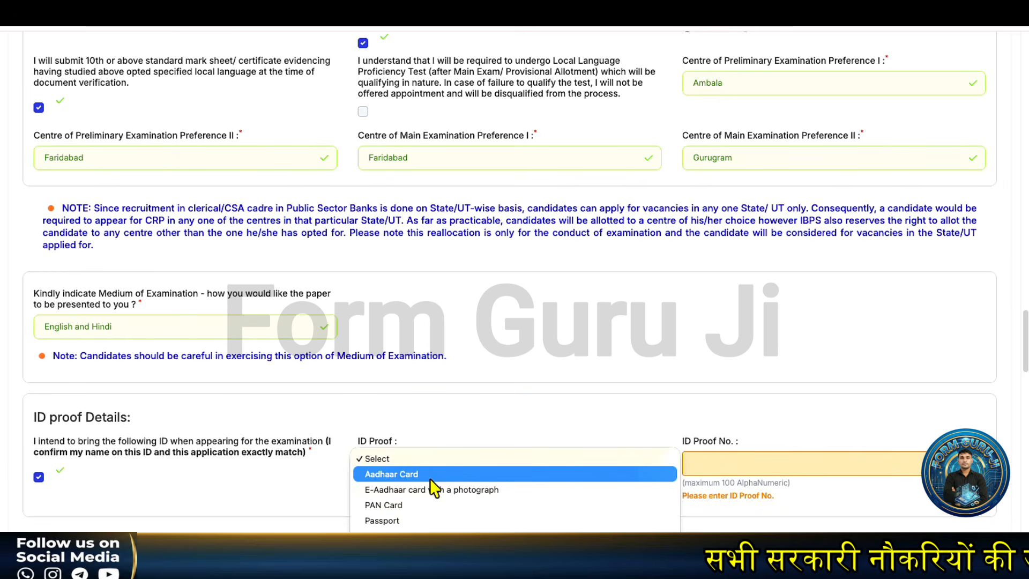
{"action": "left_click", "coordinate": [430, 475]}
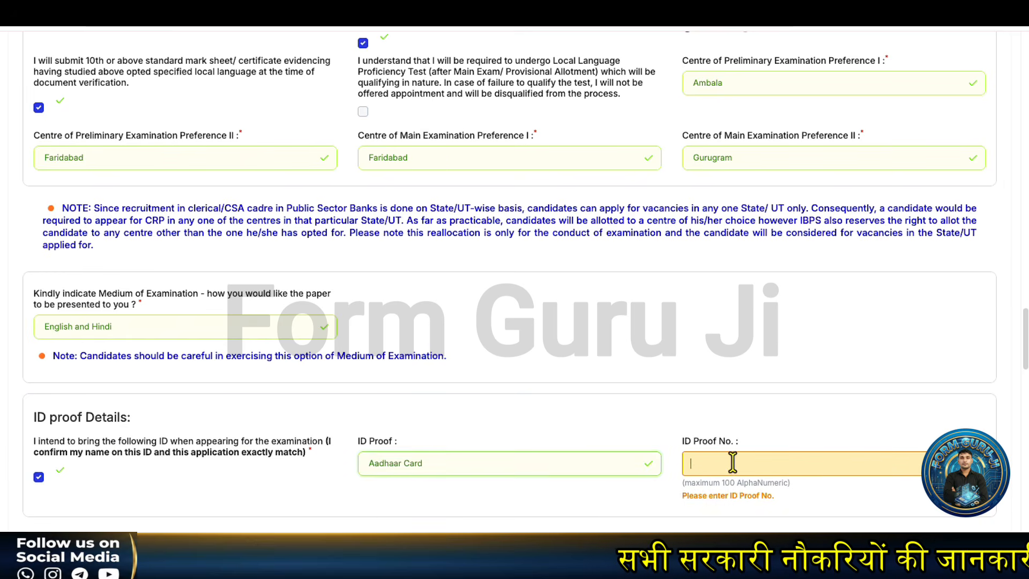
Step: Select the day, month and year of the candidate's date of birth in Personal Details and acknowledge the Date of Birth Instructions
{"action": "scroll", "coordinate": [385, 443], "scroll_direction": "down", "scroll_amount": 3}
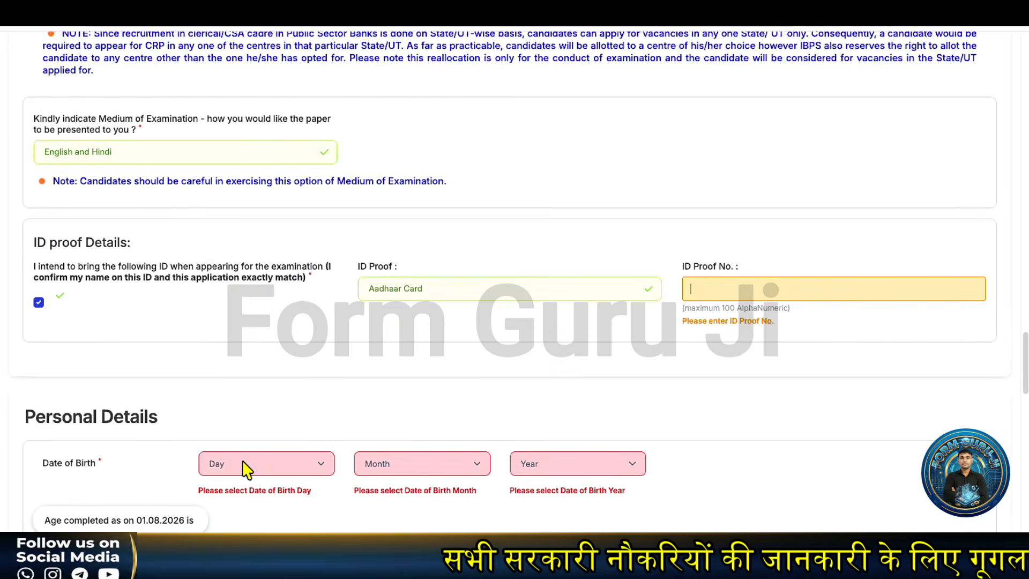
{"action": "scroll", "coordinate": [284, 305], "scroll_direction": "down", "scroll_amount": 2}
{"action": "left_click", "coordinate": [271, 338]}
{"action": "left_click", "coordinate": [257, 343]}
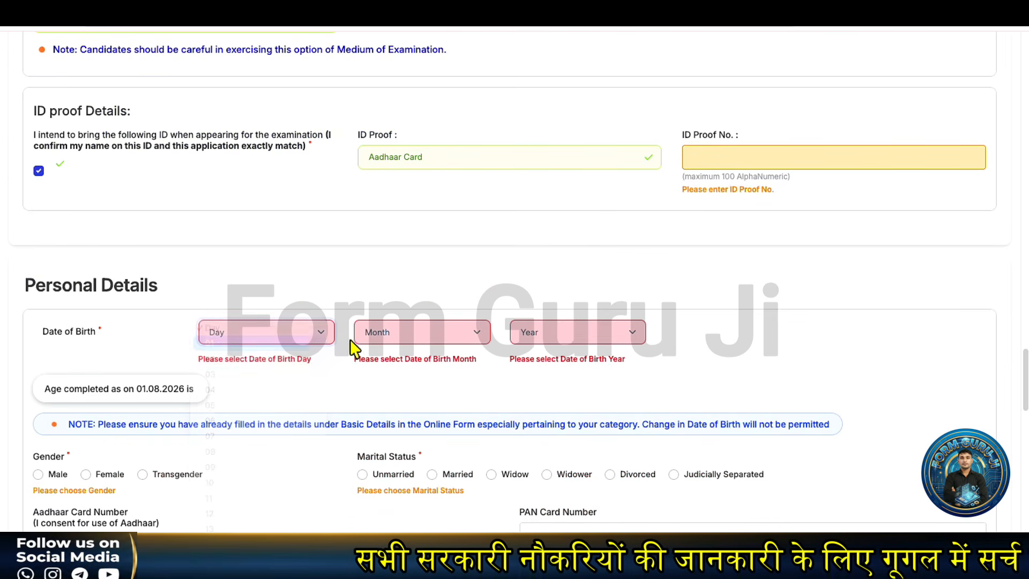
{"action": "left_click", "coordinate": [379, 337]}
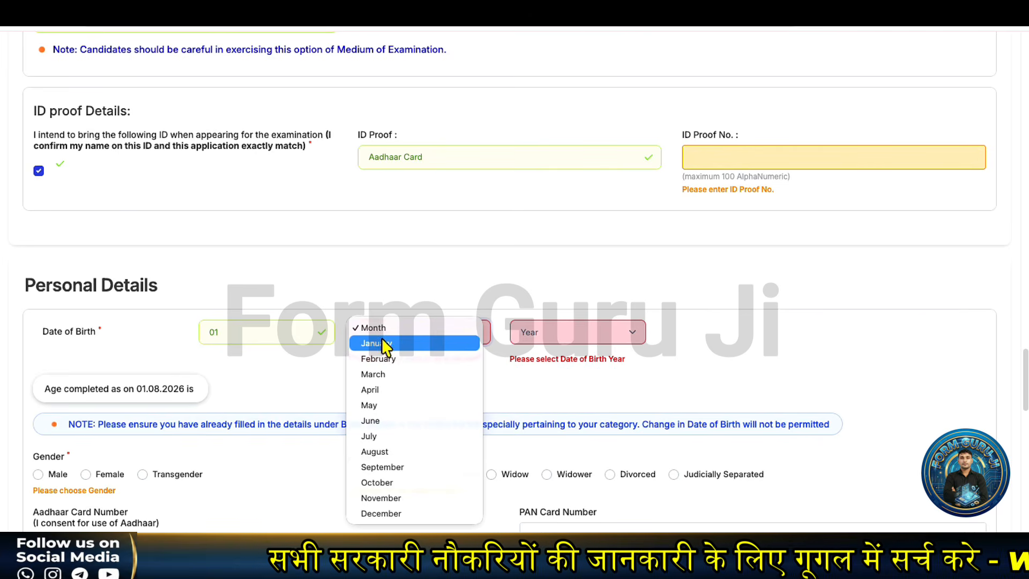
{"action": "left_click", "coordinate": [382, 339]}
{"action": "left_click", "coordinate": [533, 343]}
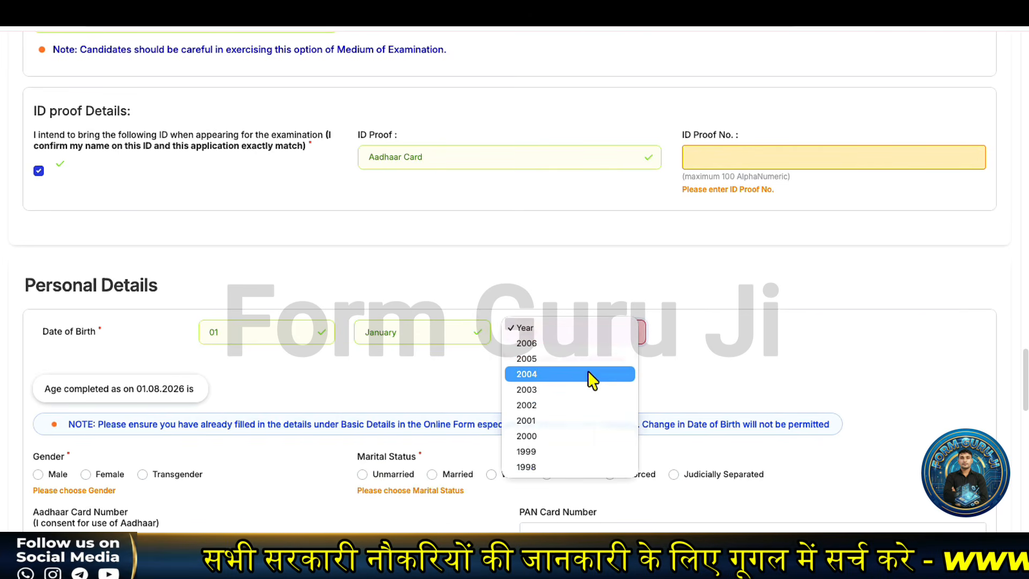
{"action": "left_click", "coordinate": [558, 362]}
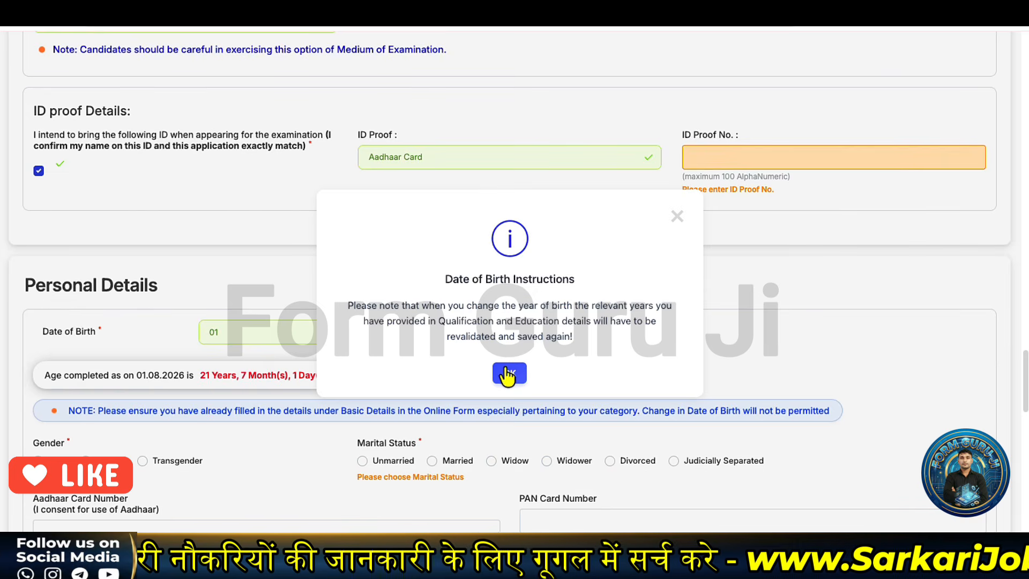
{"action": "left_click", "coordinate": [509, 374]}
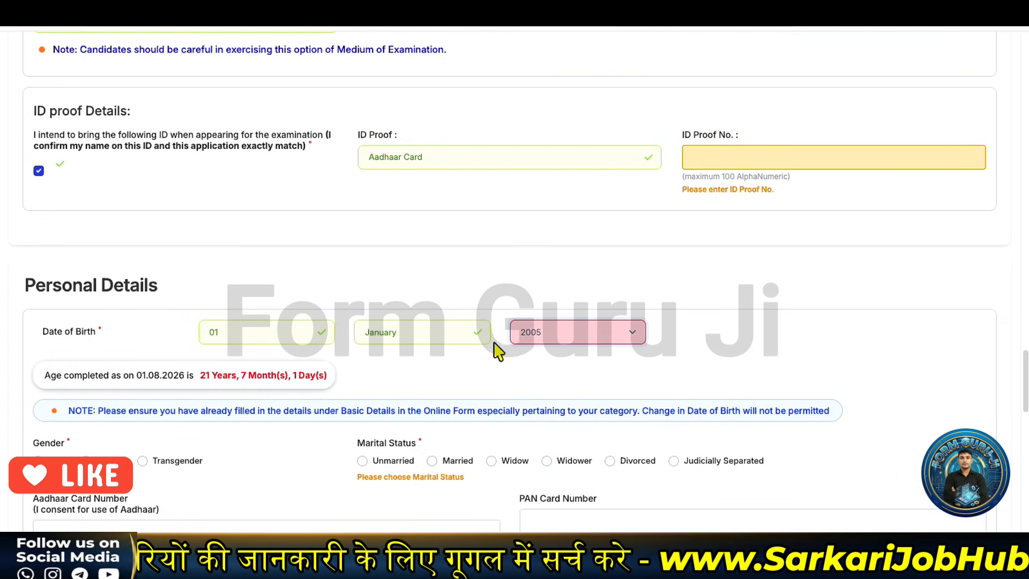
Step: Change the candidate's year of birth to an earlier year and dismiss the instructions notice
{"action": "left_click", "coordinate": [546, 335]}
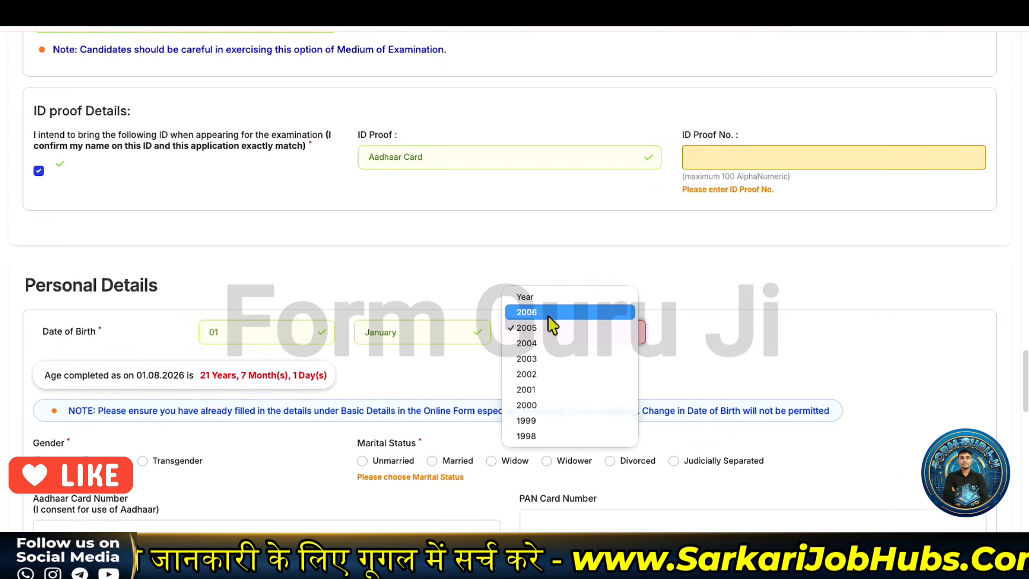
{"action": "left_click", "coordinate": [530, 359]}
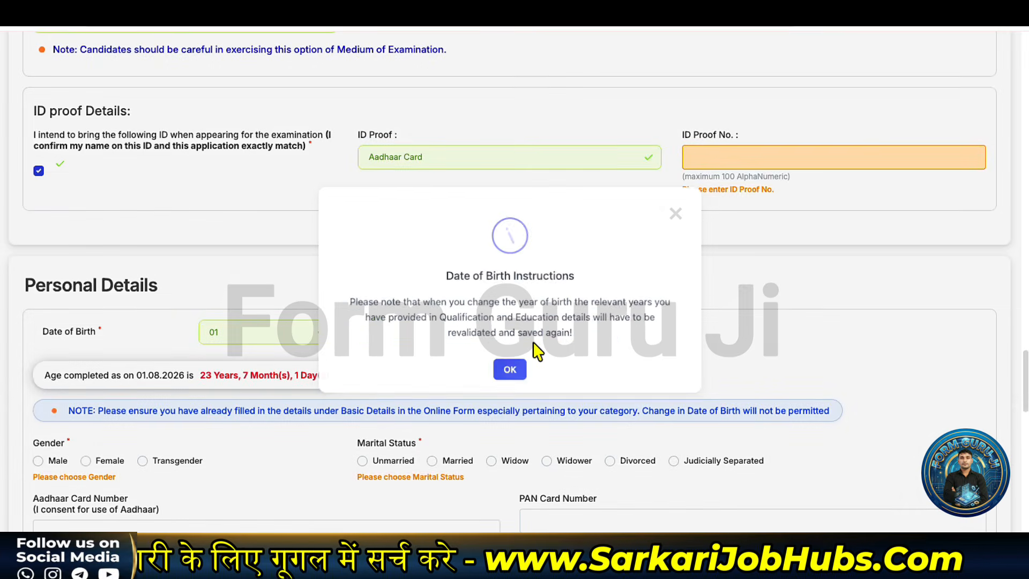
{"action": "left_click", "coordinate": [519, 373]}
Step: Set the Gender to Male and the Marital Status to Unmarried
{"action": "scroll", "coordinate": [300, 410], "scroll_direction": "down", "scroll_amount": 1}
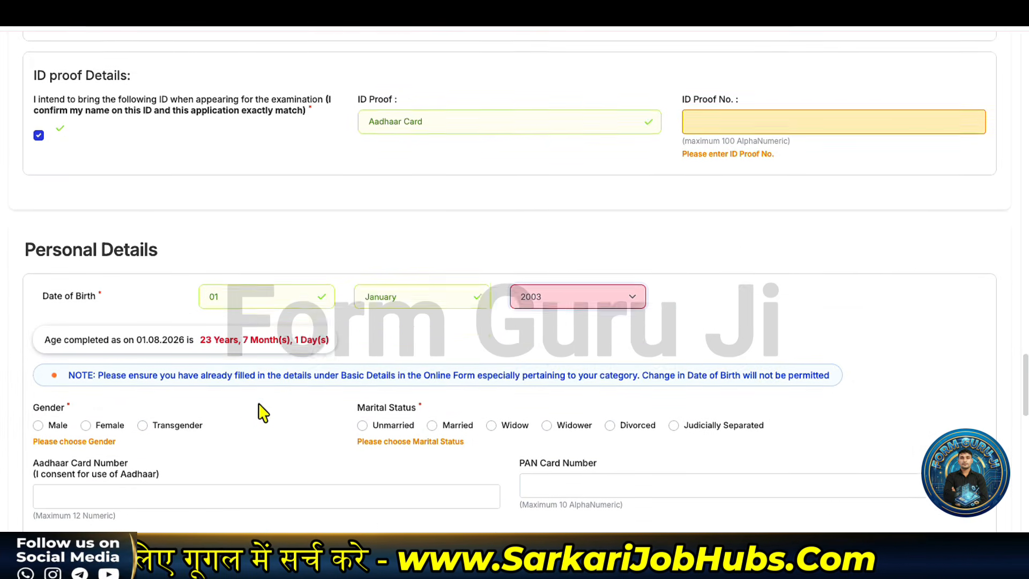
{"action": "left_click", "coordinate": [58, 398]}
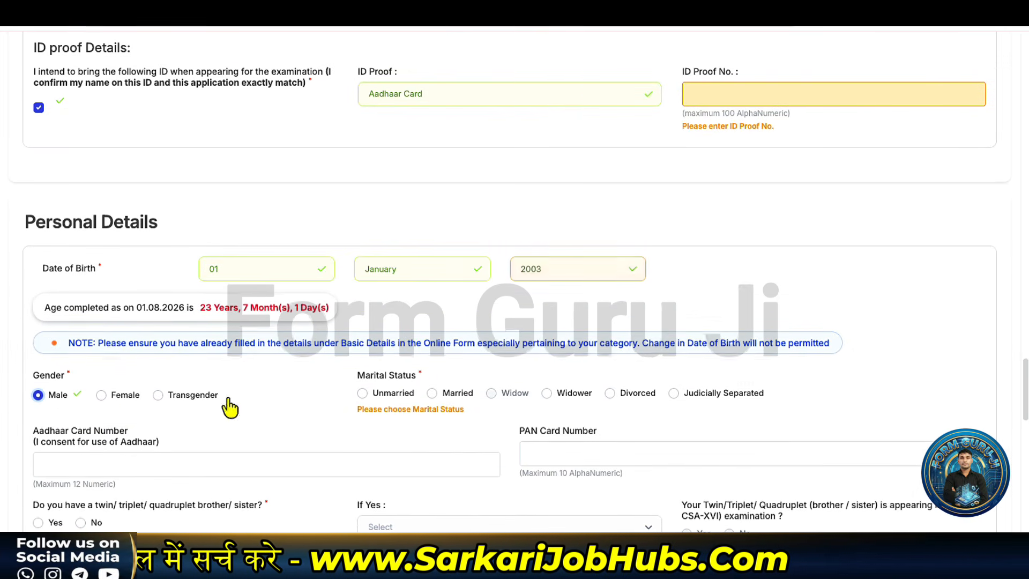
{"action": "left_click", "coordinate": [390, 397]}
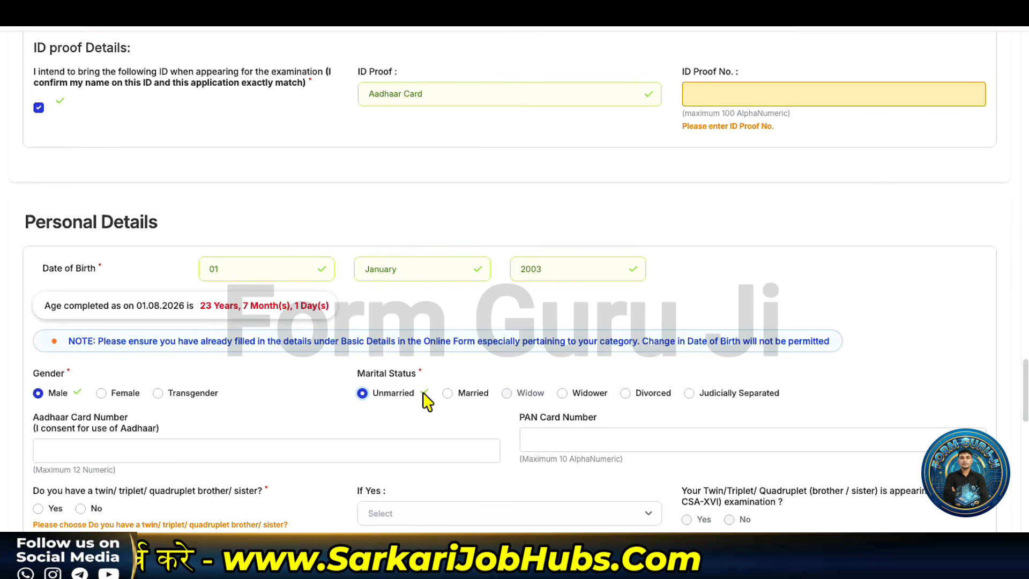
Step: Answer No to the question about having a twin, triplet or quadruplet brother or sister
{"action": "left_click", "coordinate": [151, 458]}
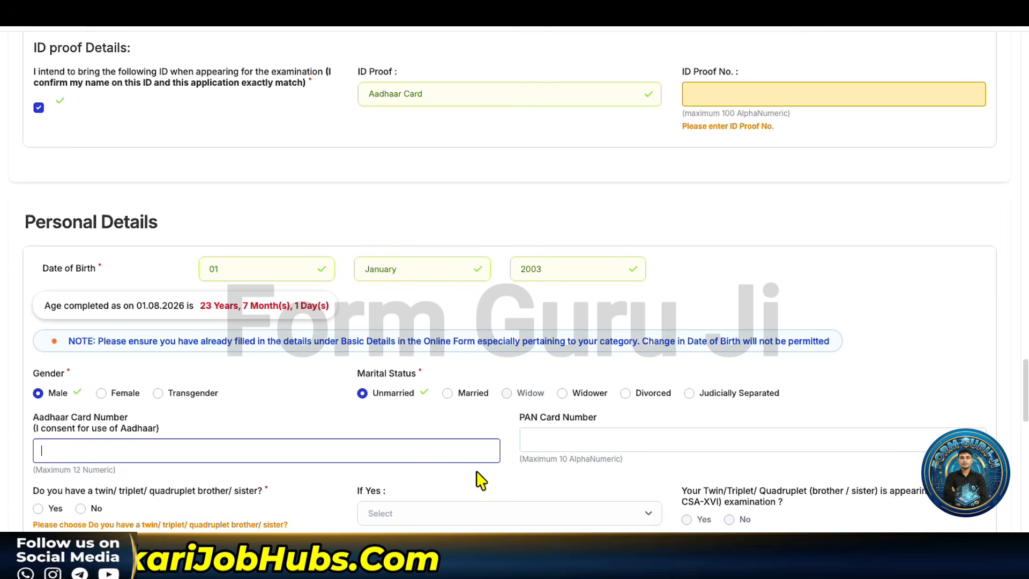
{"action": "scroll", "coordinate": [510, 453], "scroll_direction": "down", "scroll_amount": 1}
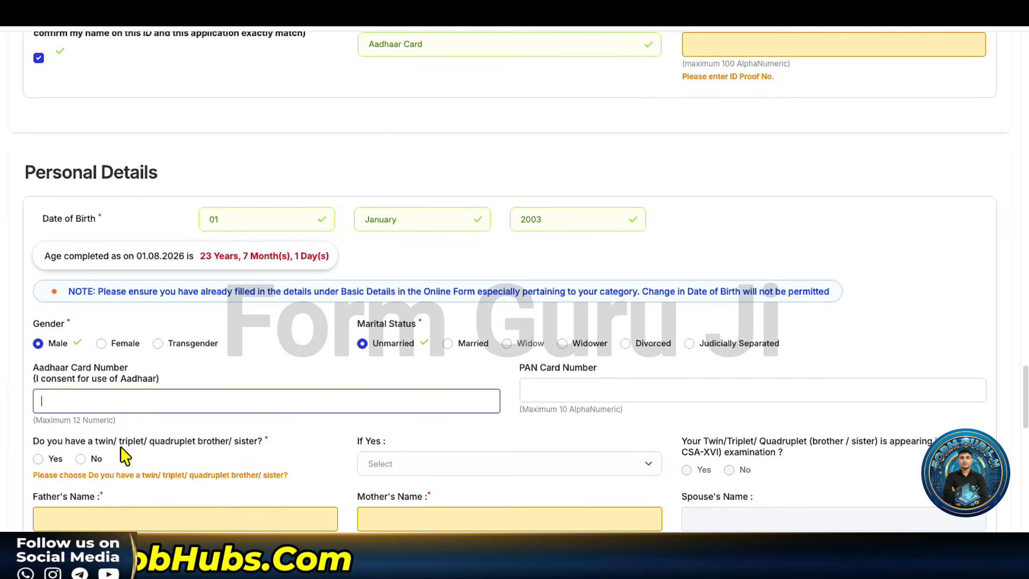
{"action": "left_click", "coordinate": [81, 460]}
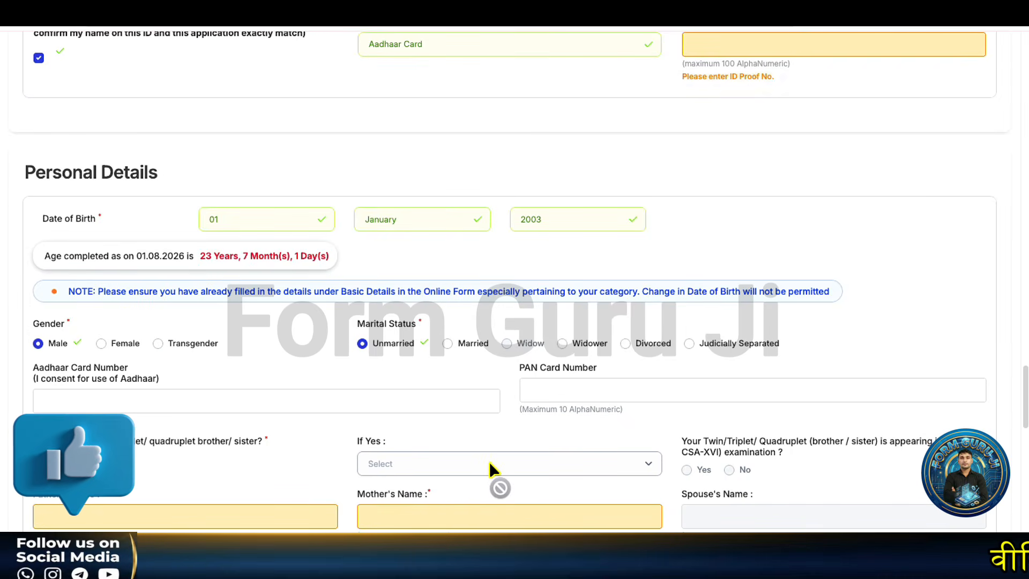
Step: Enter the father's name and the mother's name in Personal Details
{"action": "scroll", "coordinate": [378, 463], "scroll_direction": "down", "scroll_amount": 1}
{"action": "left_click", "coordinate": [241, 455]}
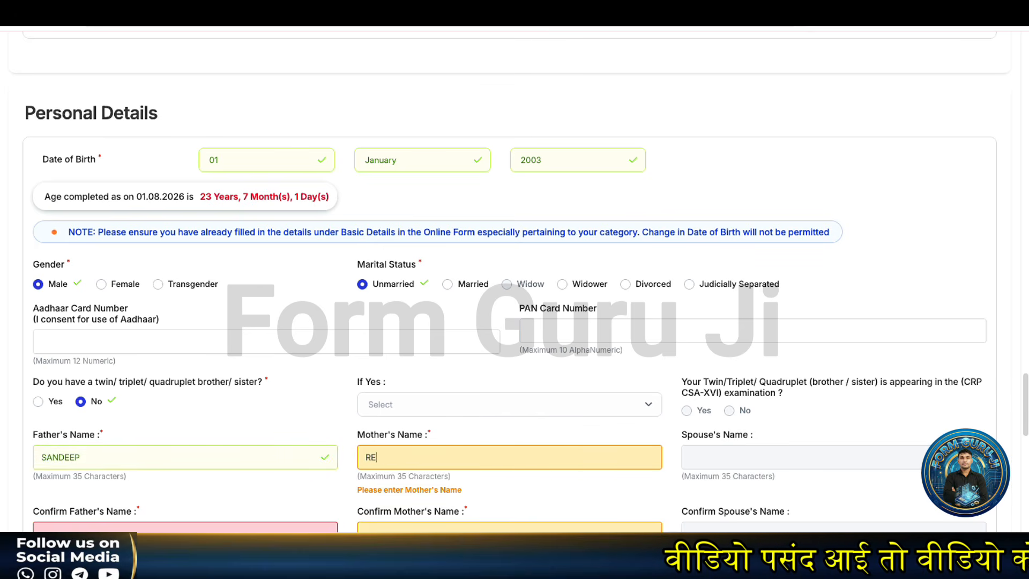
{"action": "scroll", "coordinate": [691, 441], "scroll_direction": "down", "scroll_amount": 1}
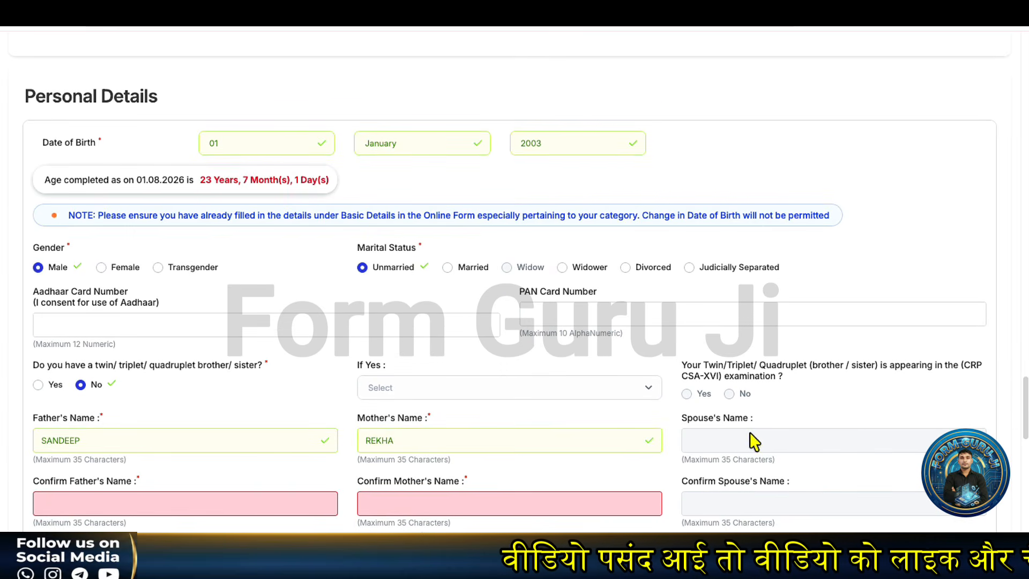
Step: Fill in the Confirm Father's Name and Confirm Mother's Name fields so that both match the names entered above
{"action": "scroll", "coordinate": [691, 432], "scroll_direction": "down", "scroll_amount": 3}
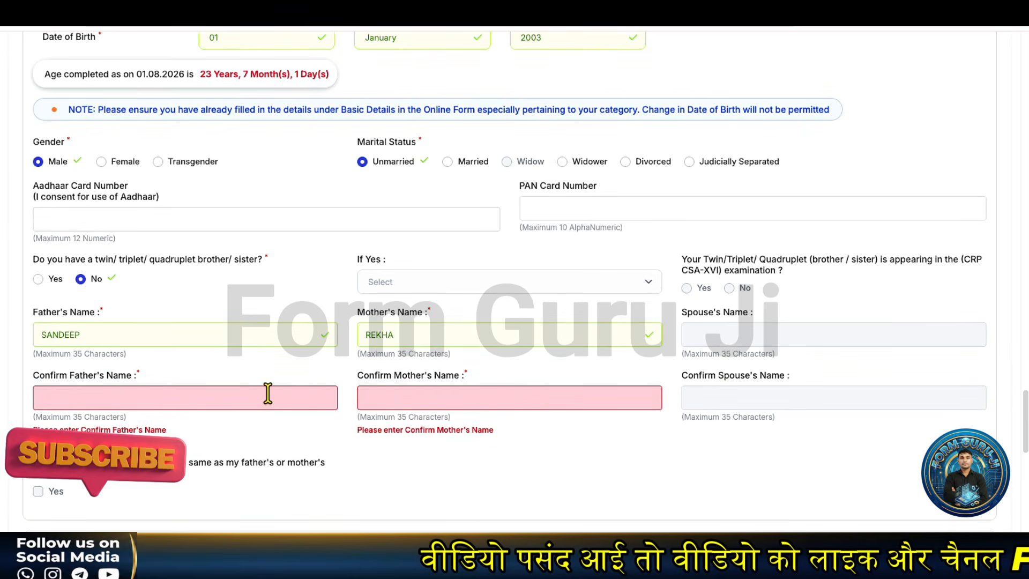
{"action": "left_click", "coordinate": [265, 395]}
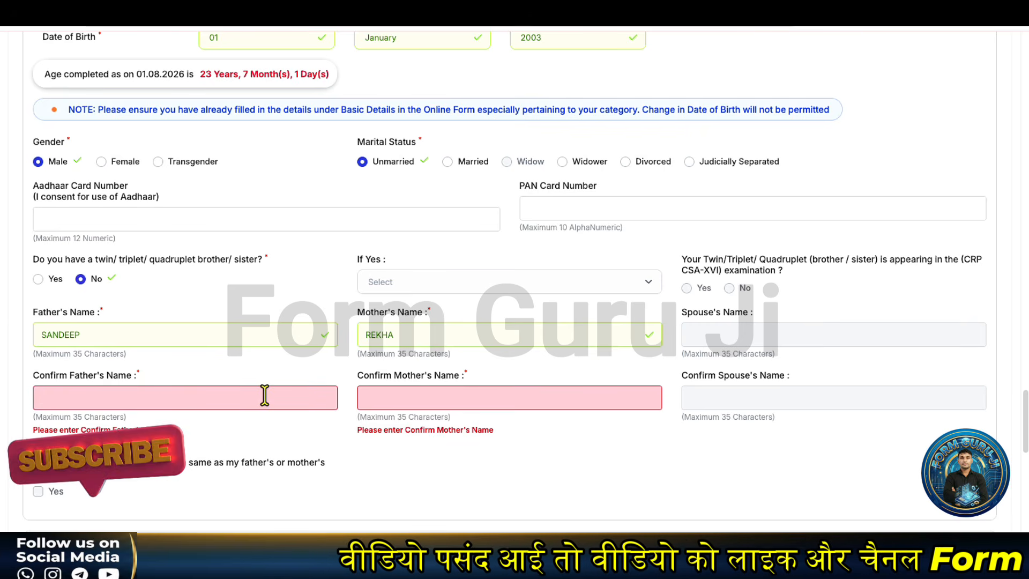
{"action": "type", "text": "SANDEP"}
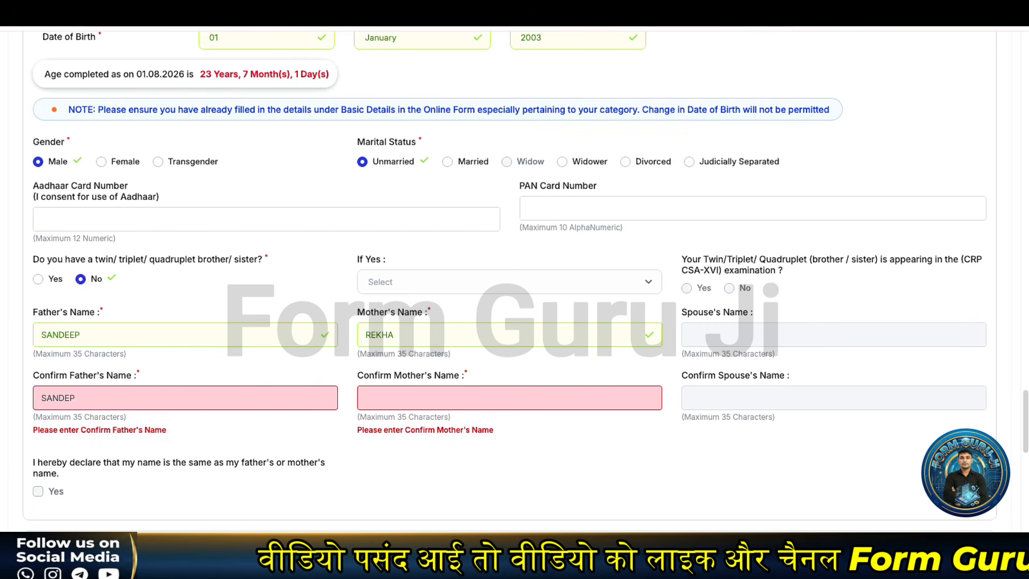
{"action": "type", "text": "RE"}
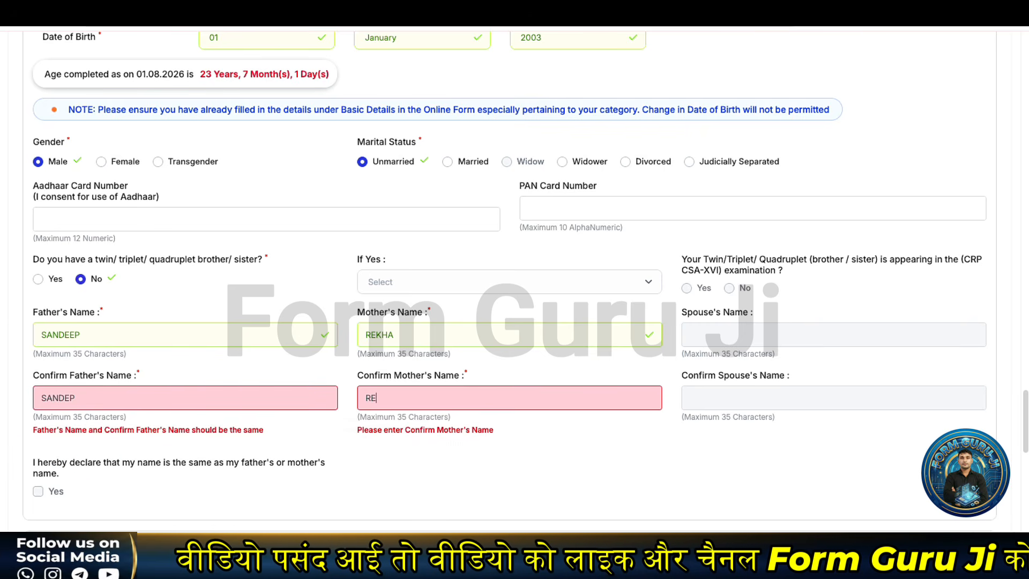
{"action": "type", "text": "KHA"}
{"action": "left_click", "coordinate": [665, 444]}
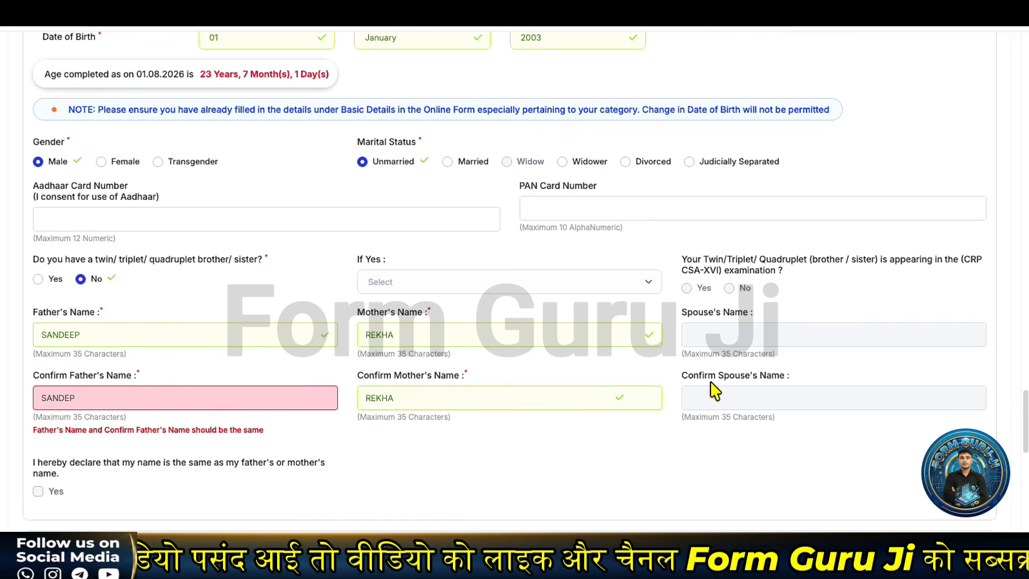
{"action": "scroll", "coordinate": [233, 426], "scroll_direction": "down", "scroll_amount": 1}
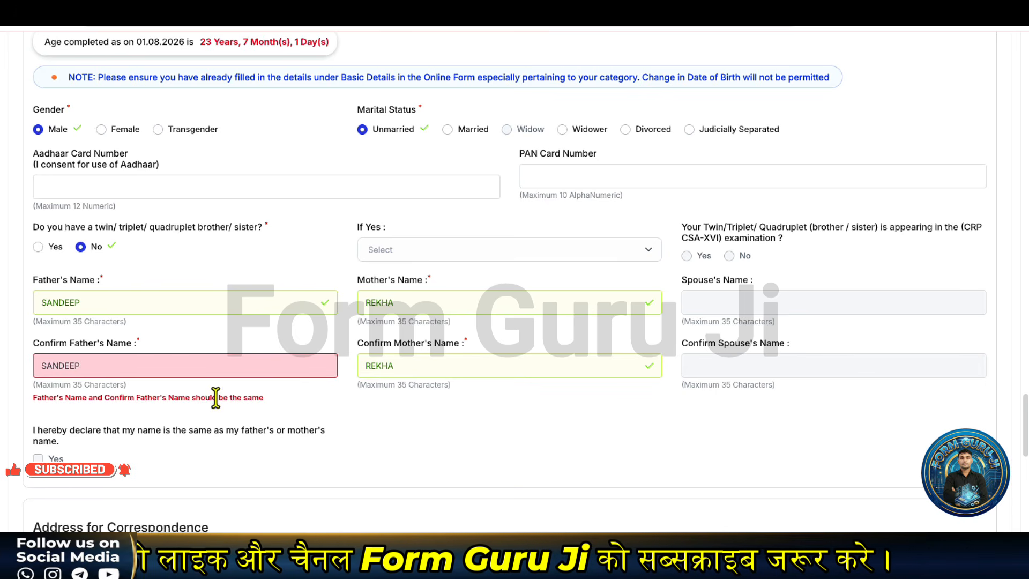
{"action": "left_click", "coordinate": [243, 406]}
Step: In Address for Correspondence, set the State to HARYANA and the District to Ambala
{"action": "scroll", "coordinate": [187, 397], "scroll_direction": "down", "scroll_amount": 3}
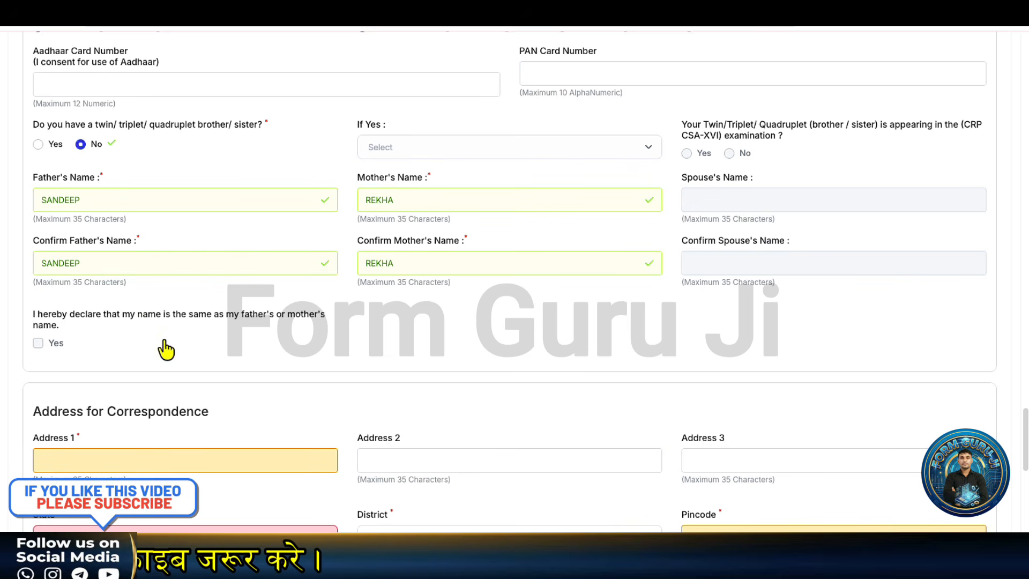
{"action": "scroll", "coordinate": [210, 409], "scroll_direction": "down", "scroll_amount": 1}
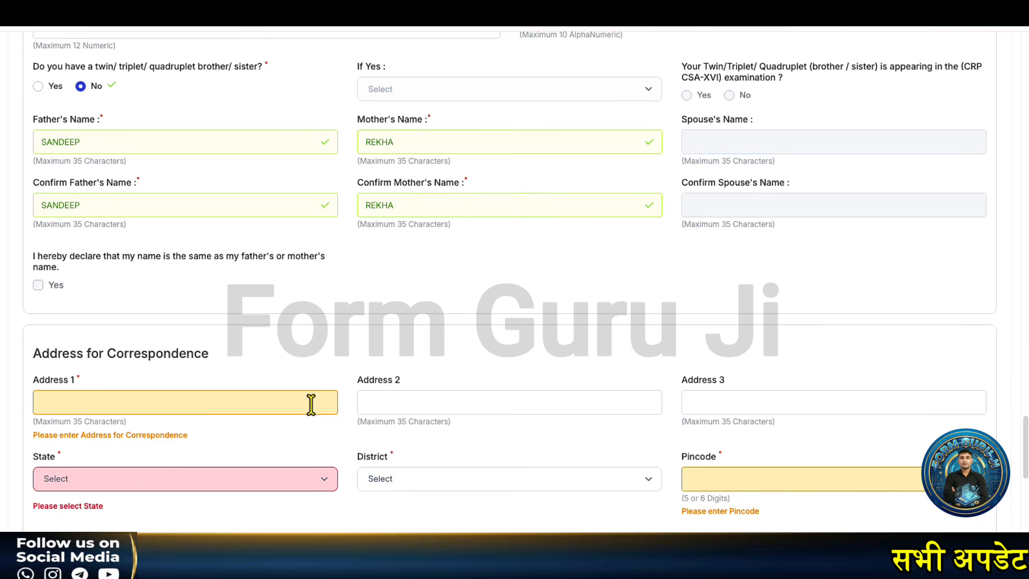
{"action": "scroll", "coordinate": [321, 395], "scroll_direction": "down", "scroll_amount": 1}
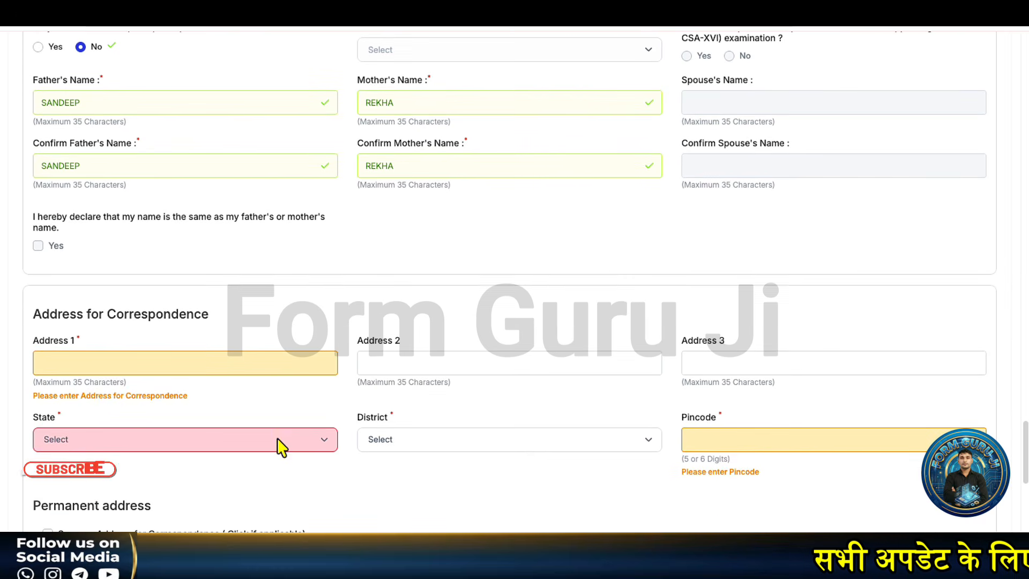
{"action": "left_click", "coordinate": [278, 439]}
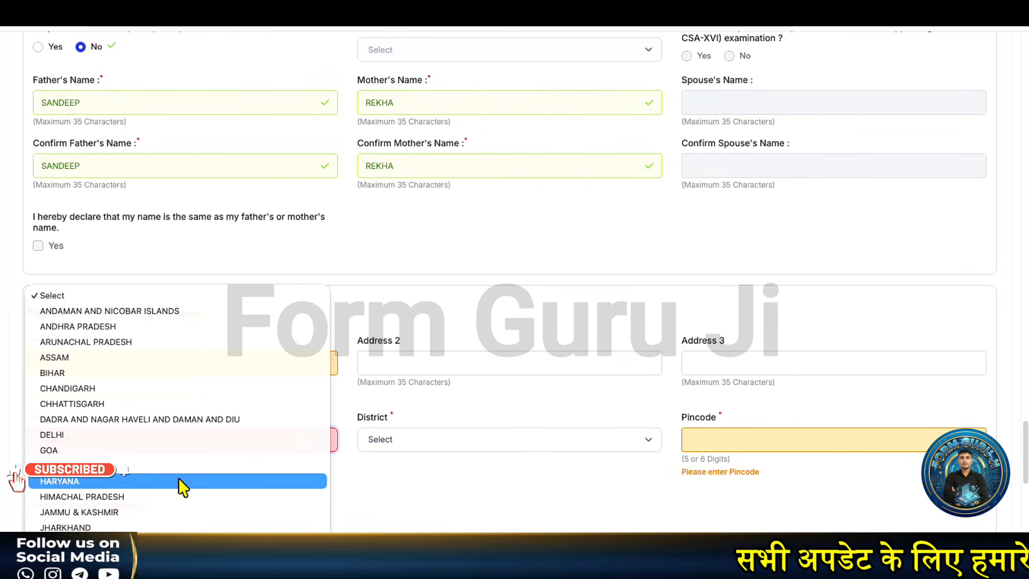
{"action": "left_click", "coordinate": [183, 481]}
{"action": "left_click", "coordinate": [385, 444]}
{"action": "left_click", "coordinate": [425, 454]}
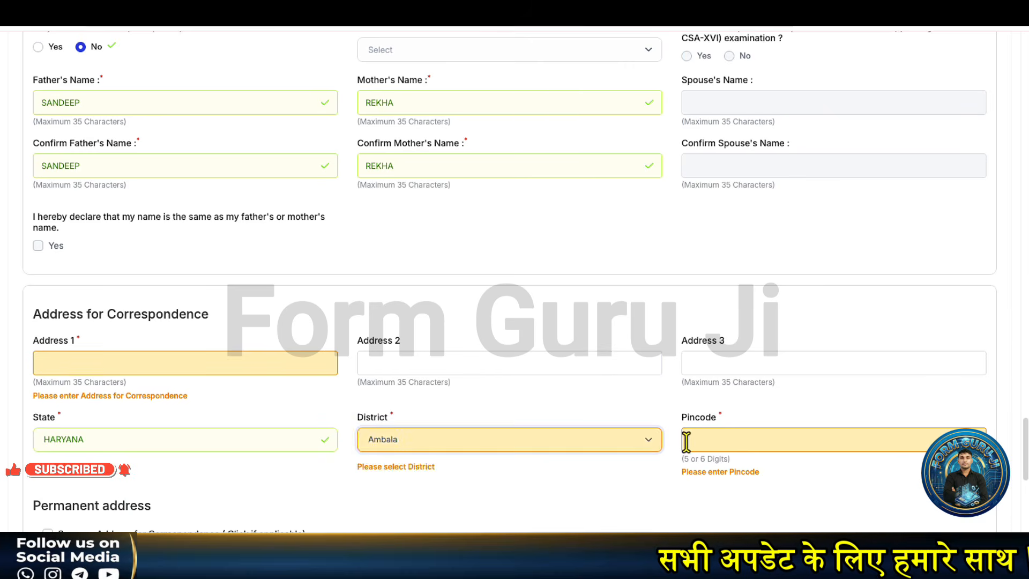
Step: Examine the Permanent address section, the address options for GST invoicing and the Application Fee section at the end of the form
{"action": "scroll", "coordinate": [278, 458], "scroll_direction": "down", "scroll_amount": 1}
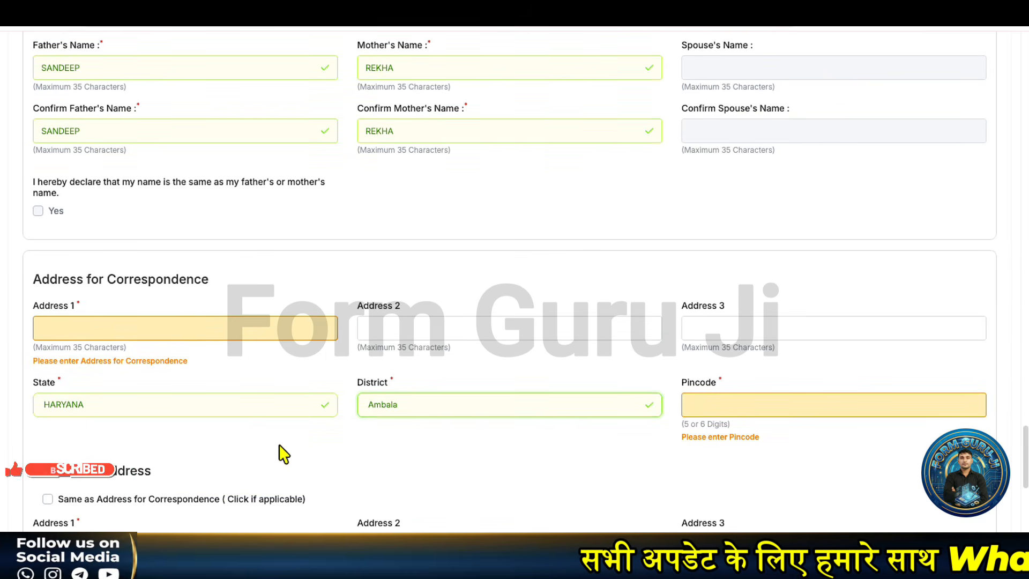
{"action": "scroll", "coordinate": [214, 444], "scroll_direction": "down", "scroll_amount": 2}
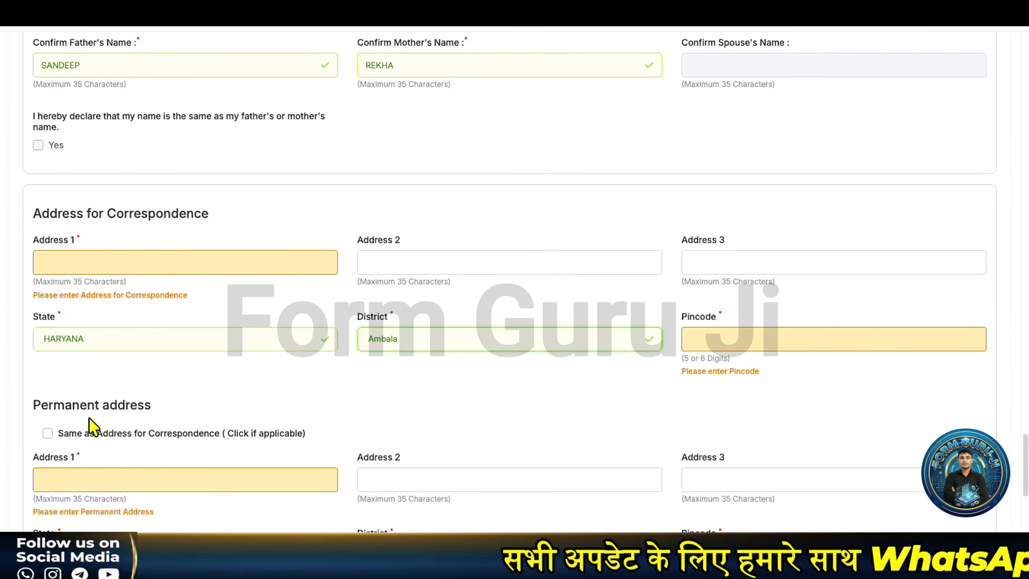
{"action": "scroll", "coordinate": [319, 436], "scroll_direction": "down", "scroll_amount": 2}
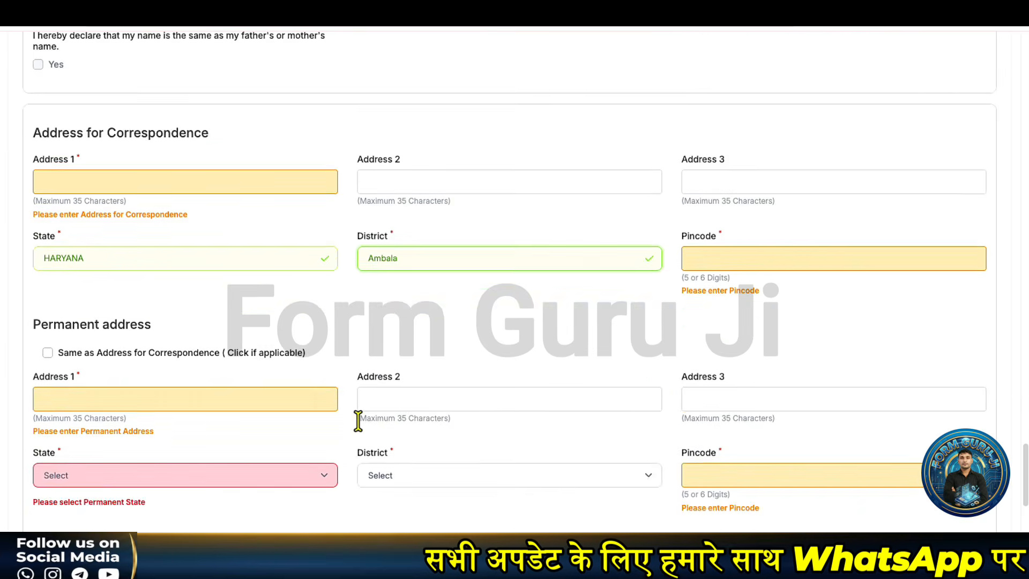
{"action": "scroll", "coordinate": [358, 420], "scroll_direction": "down", "scroll_amount": 3}
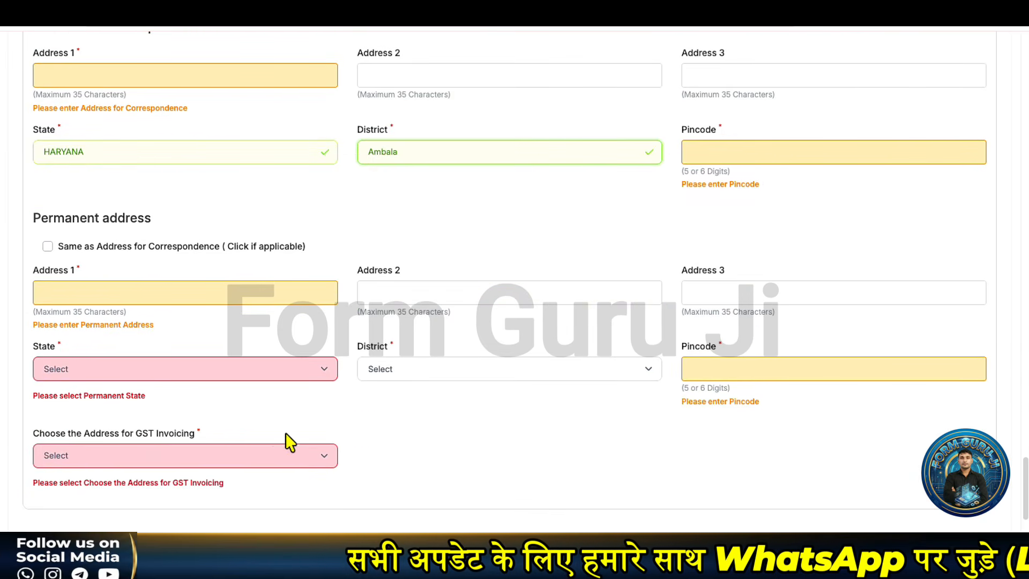
{"action": "left_click", "coordinate": [268, 456]}
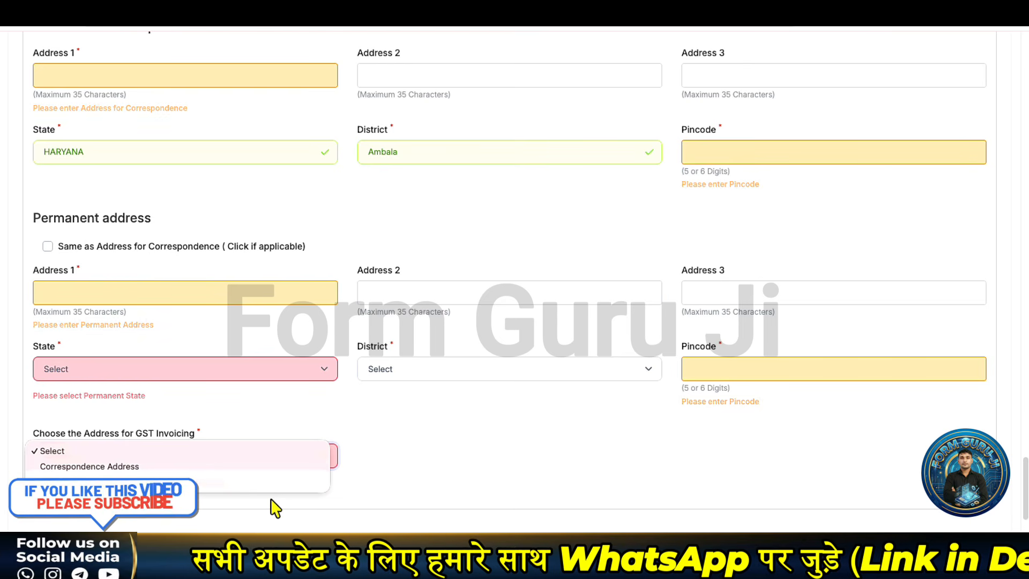
{"action": "left_click", "coordinate": [419, 494]}
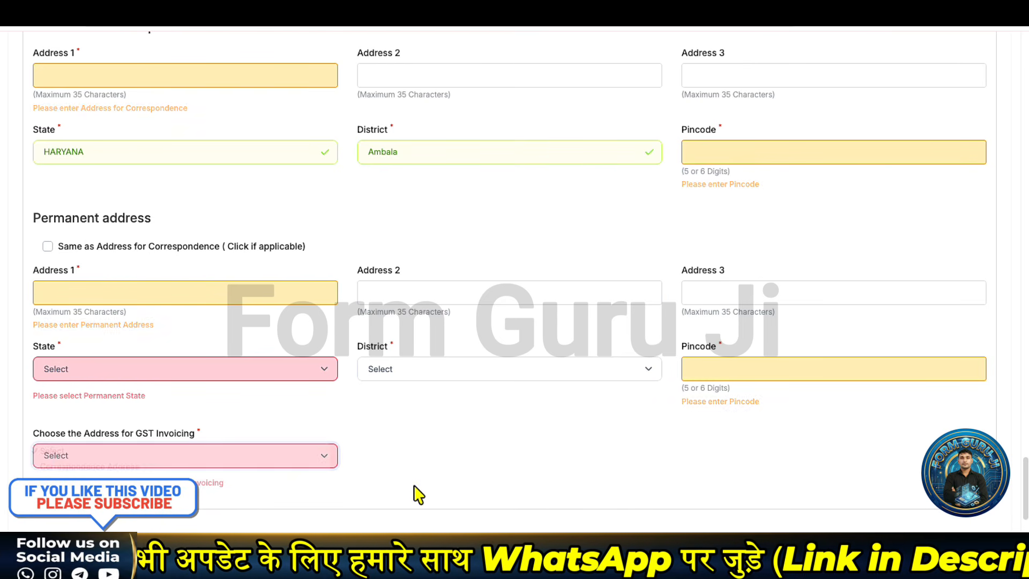
{"action": "scroll", "coordinate": [406, 415], "scroll_direction": "down", "scroll_amount": 3}
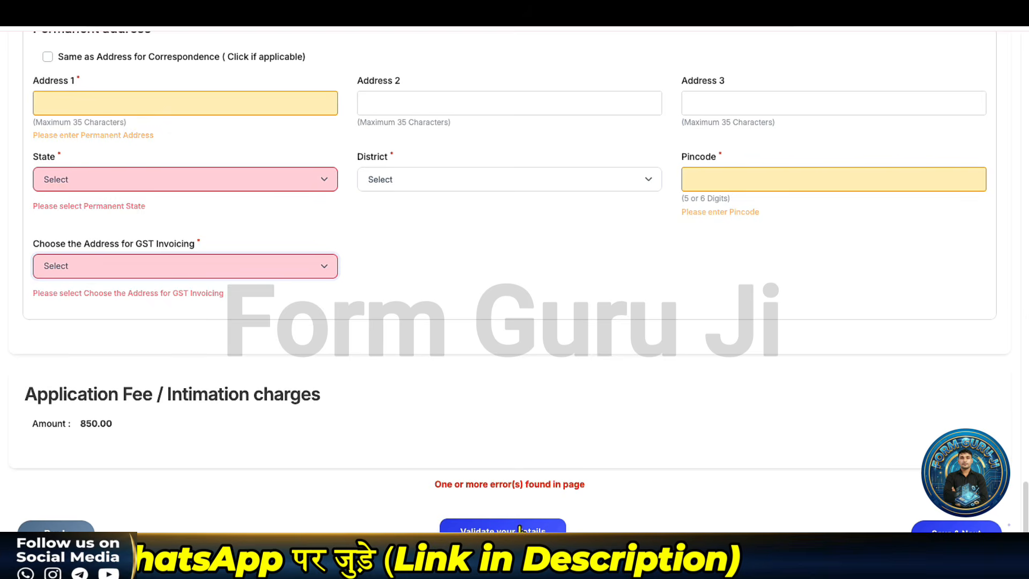
{"action": "scroll", "coordinate": [514, 485], "scroll_direction": "down", "scroll_amount": 1}
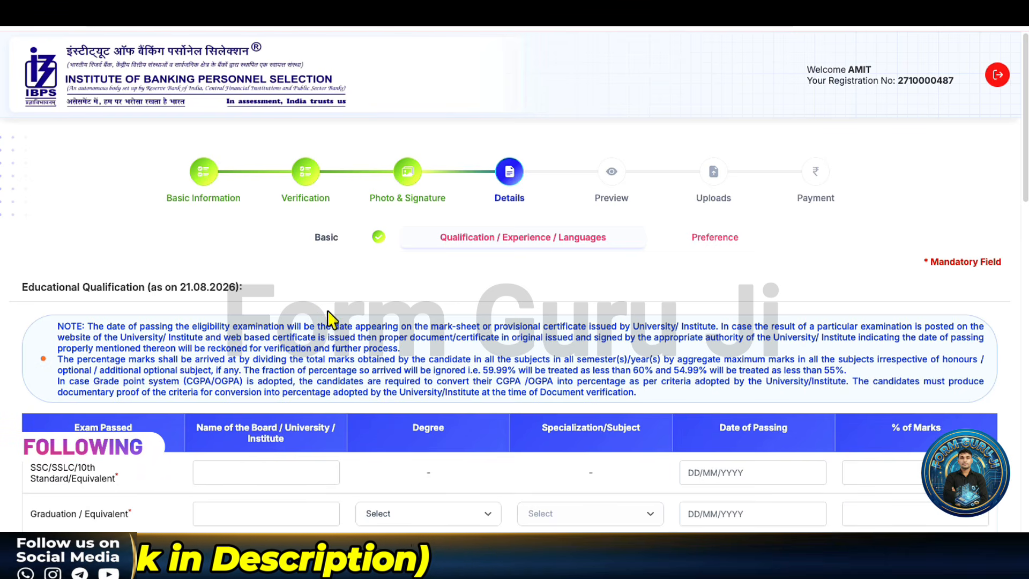
Step: Fill in the SSC/SSLC/10th row with board HBSE, date of passing 14/08/2019 and 75% marks
{"action": "scroll", "coordinate": [331, 320], "scroll_direction": "down", "scroll_amount": 4}
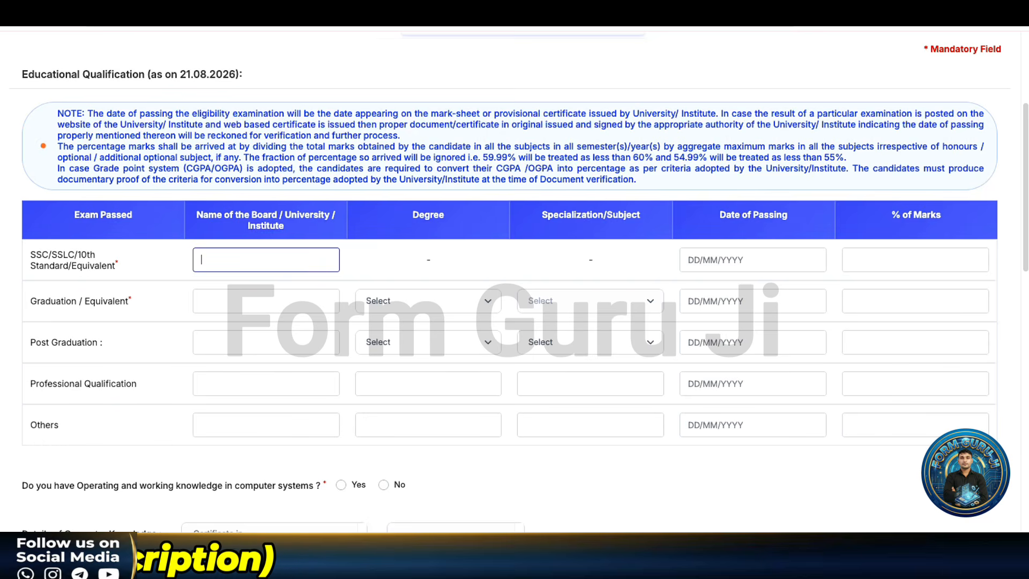
{"action": "left_click", "coordinate": [406, 262]}
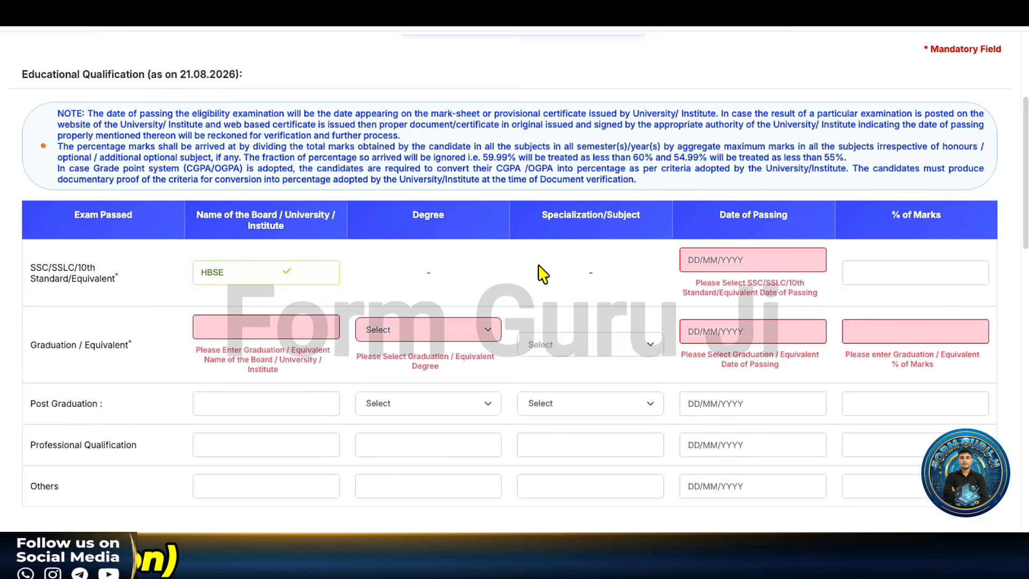
{"action": "left_click", "coordinate": [695, 260]}
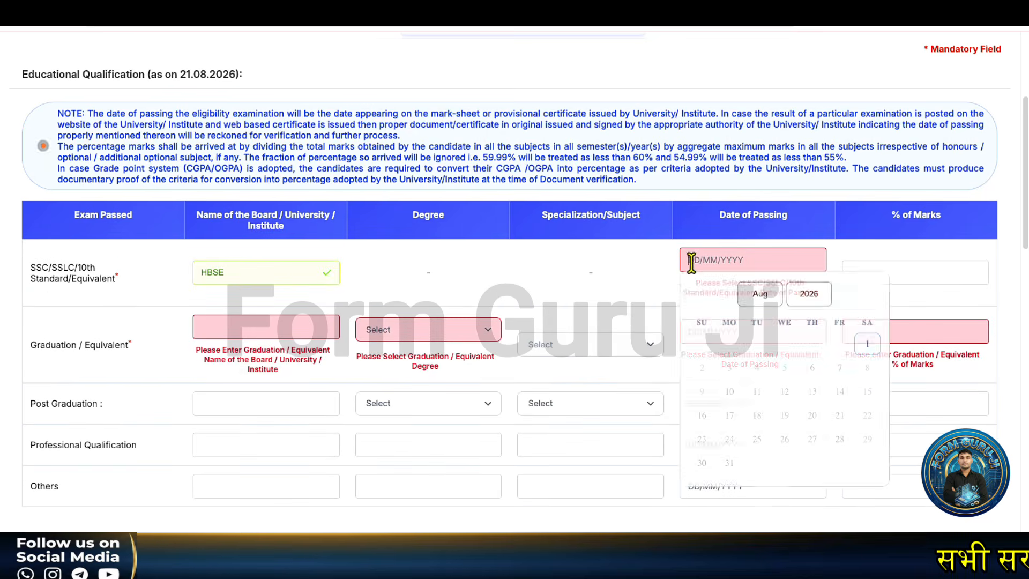
{"action": "left_click", "coordinate": [808, 295]}
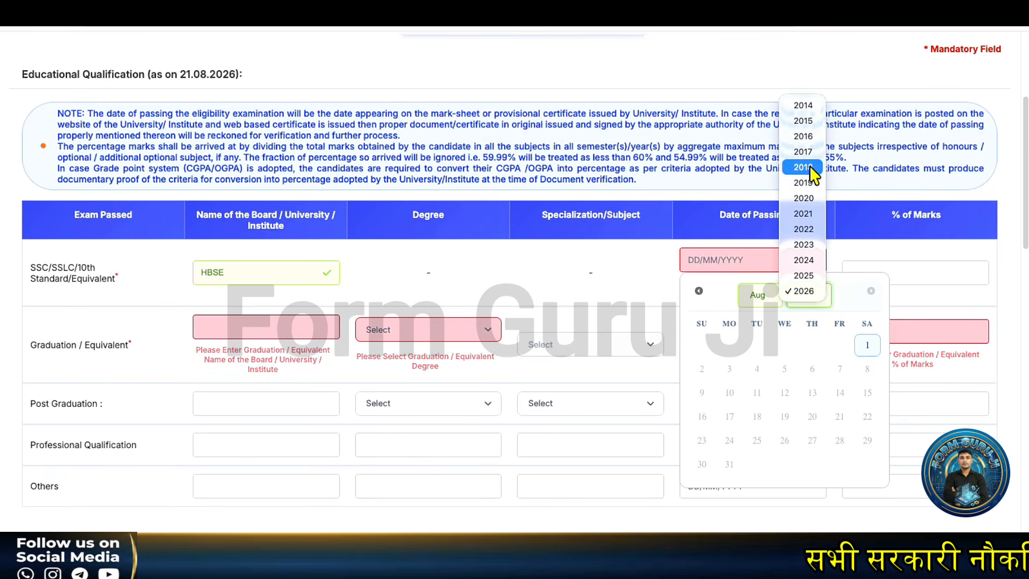
{"action": "left_click", "coordinate": [806, 183]}
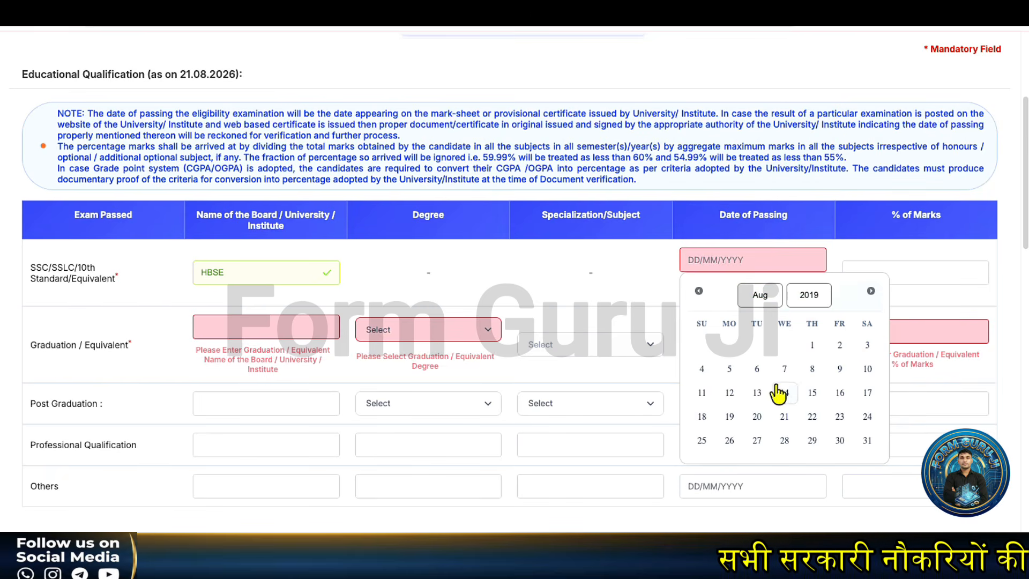
{"action": "left_click", "coordinate": [784, 392]}
{"action": "left_click", "coordinate": [914, 255]}
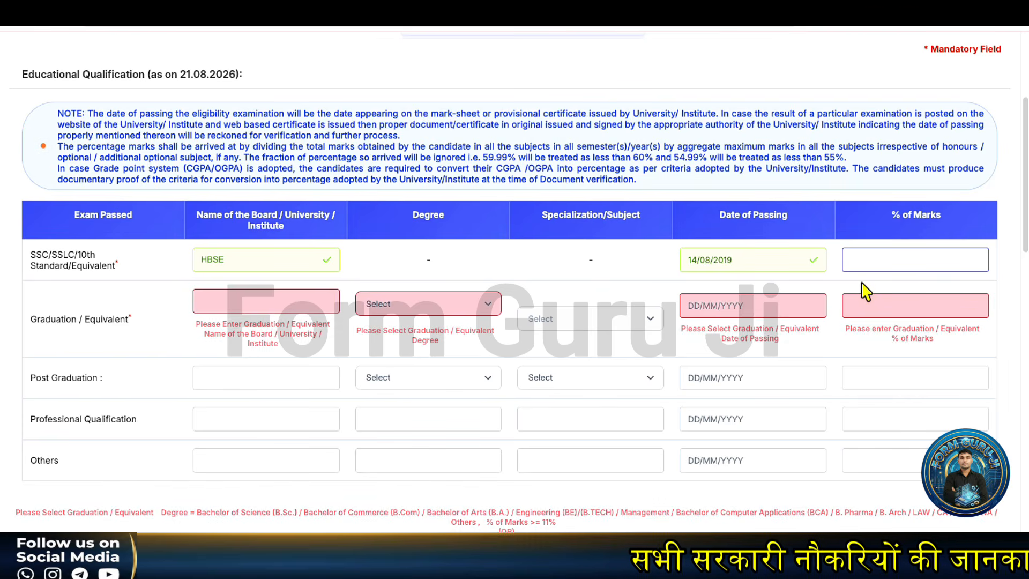
{"action": "type", "text": "75"}
{"action": "left_click", "coordinate": [598, 246]}
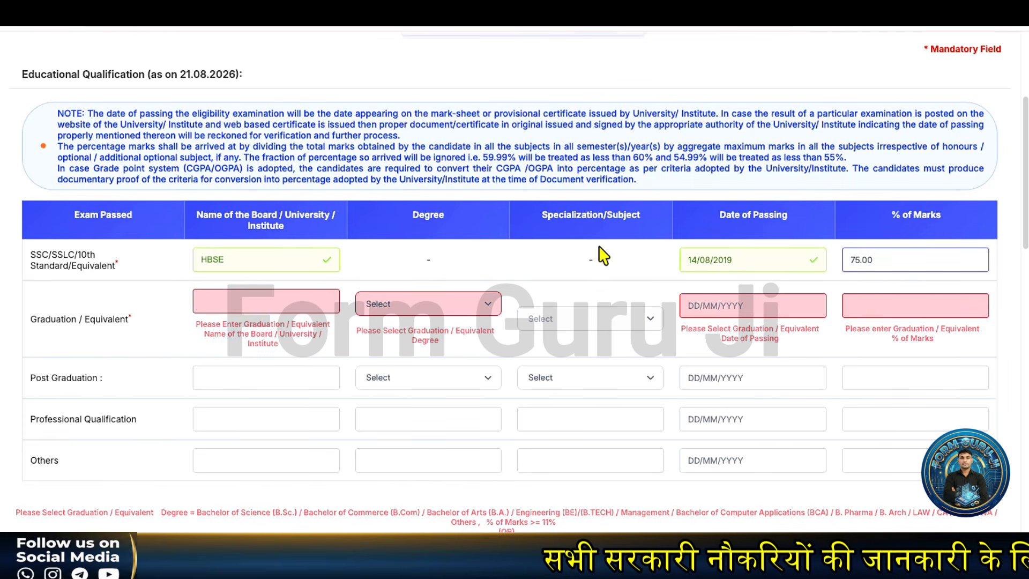
Step: In the Graduation row, enter MDU ROHTAK as the university, with degree Bachelor of Commerce (B.Com) and specialization B.Com
{"action": "left_click", "coordinate": [297, 306]}
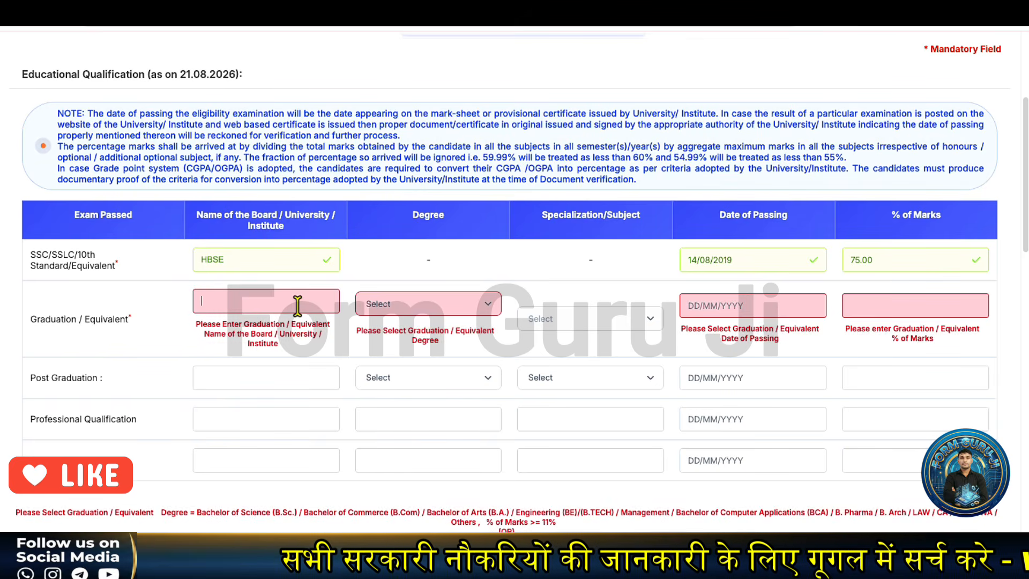
{"action": "type", "text": "MDU R"}
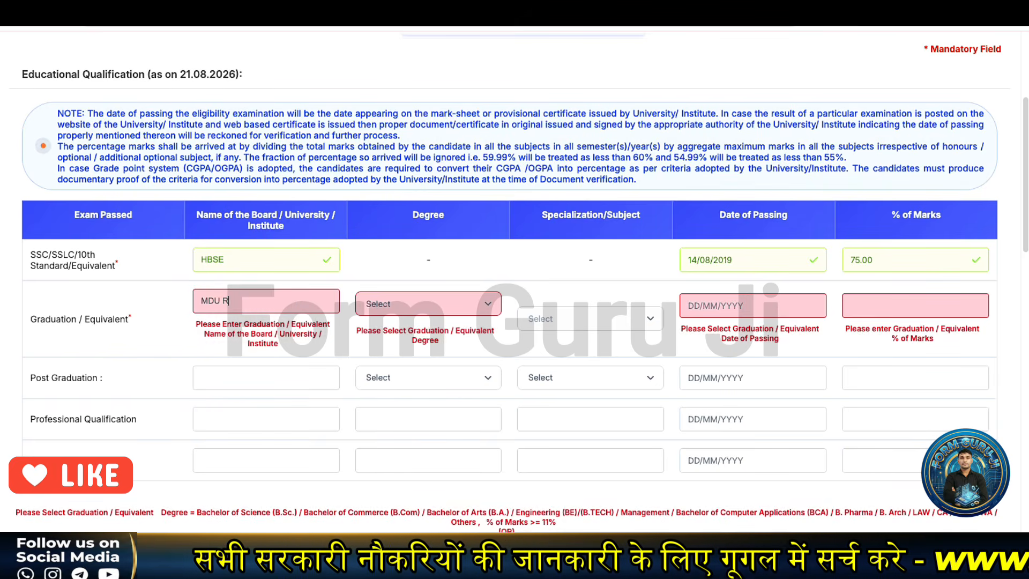
{"action": "type", "text": "OHTA"}
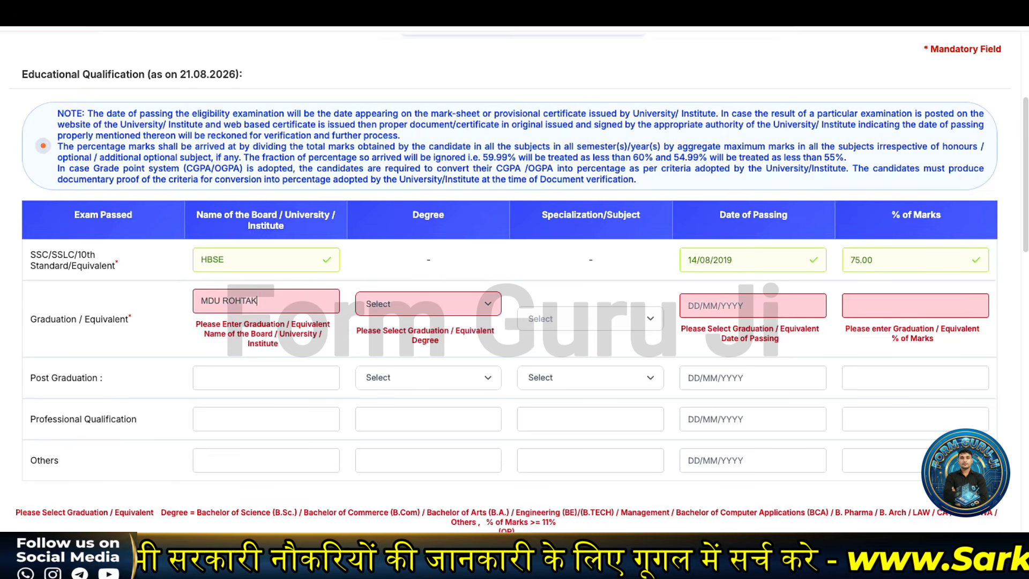
{"action": "type", "text": "K"}
{"action": "left_click", "coordinate": [434, 306]}
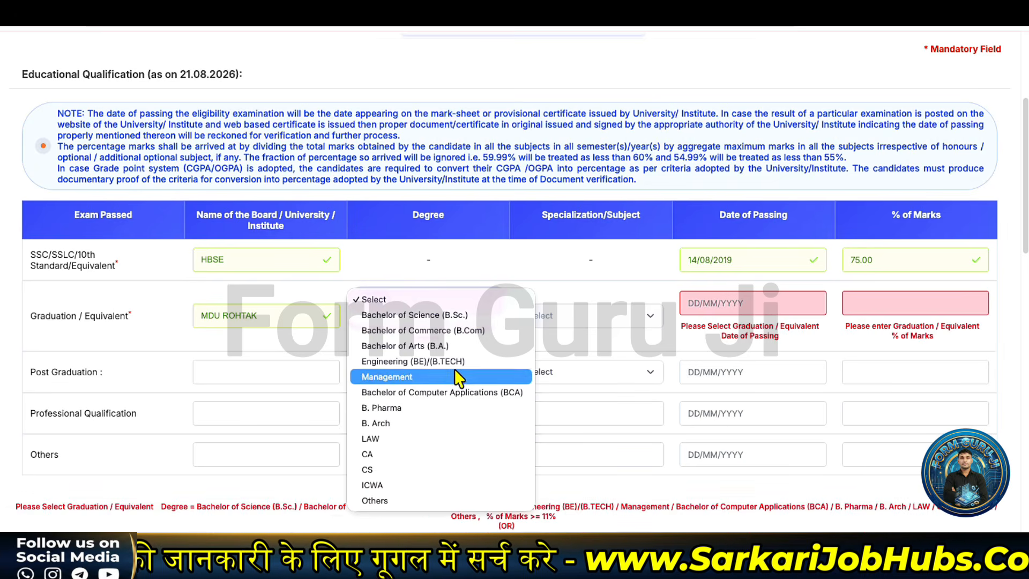
{"action": "left_click", "coordinate": [470, 332]}
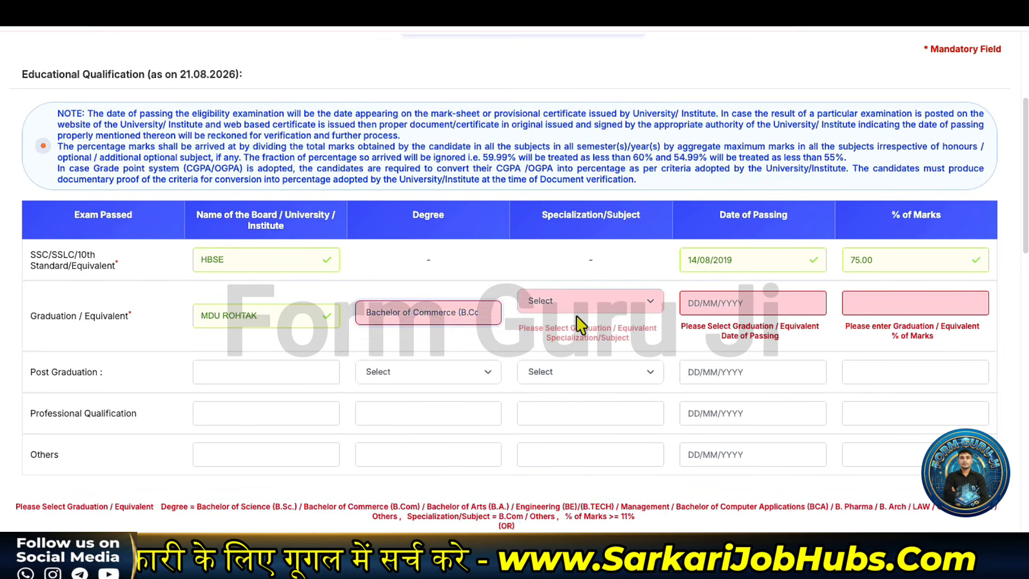
{"action": "left_click", "coordinate": [590, 312]}
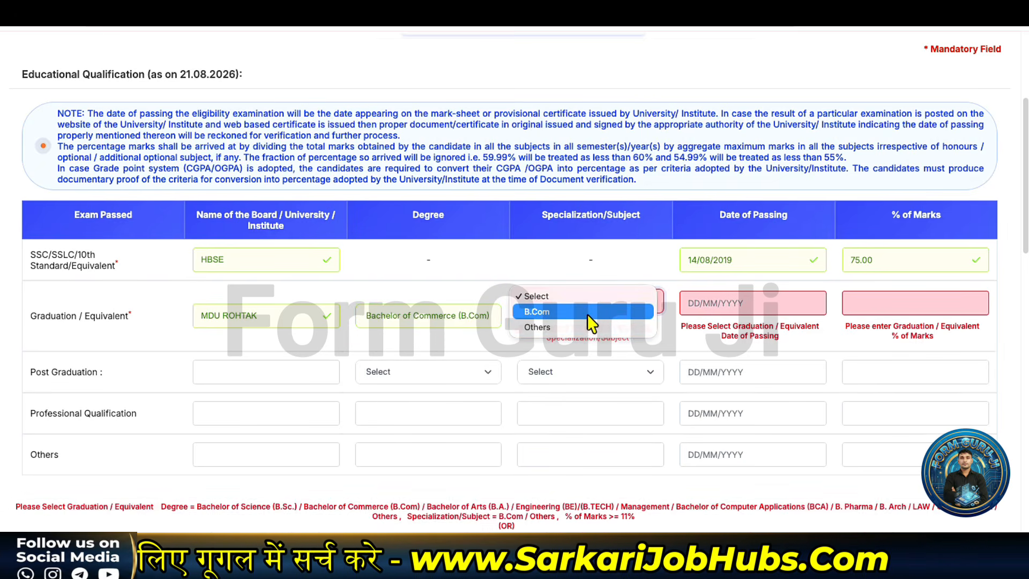
{"action": "left_click", "coordinate": [586, 311]}
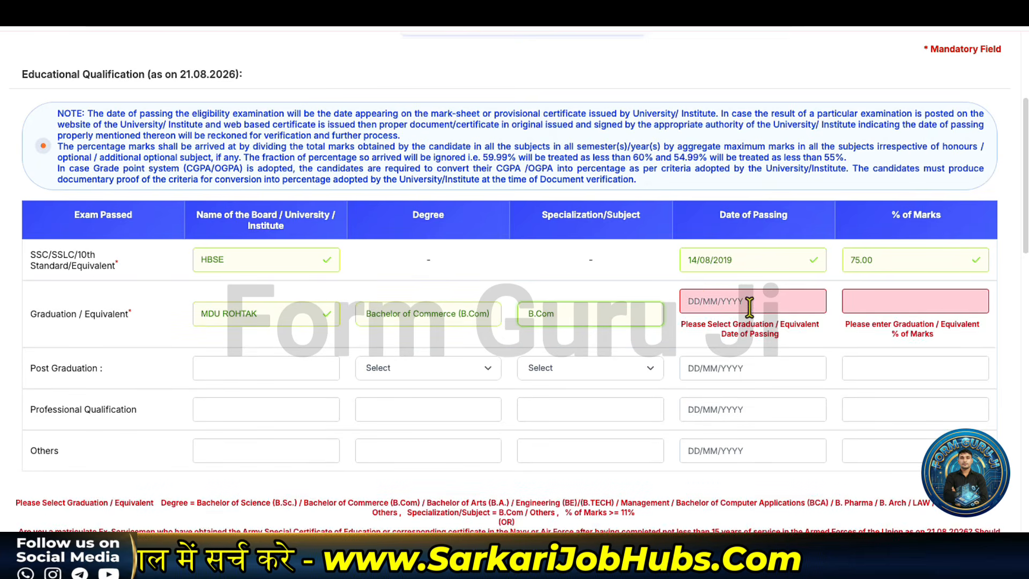
Step: Set the Graduation date of passing to 08/08/2023 and the marks to 79%, and accept the percentage notice
{"action": "left_click", "coordinate": [715, 300]}
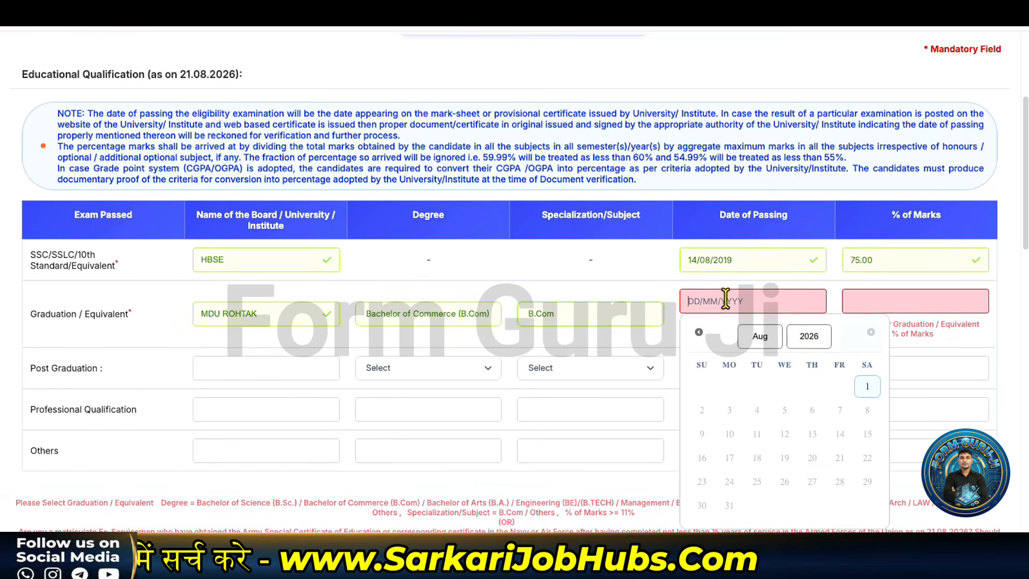
{"action": "left_click", "coordinate": [810, 337]}
{"action": "left_click", "coordinate": [803, 285]}
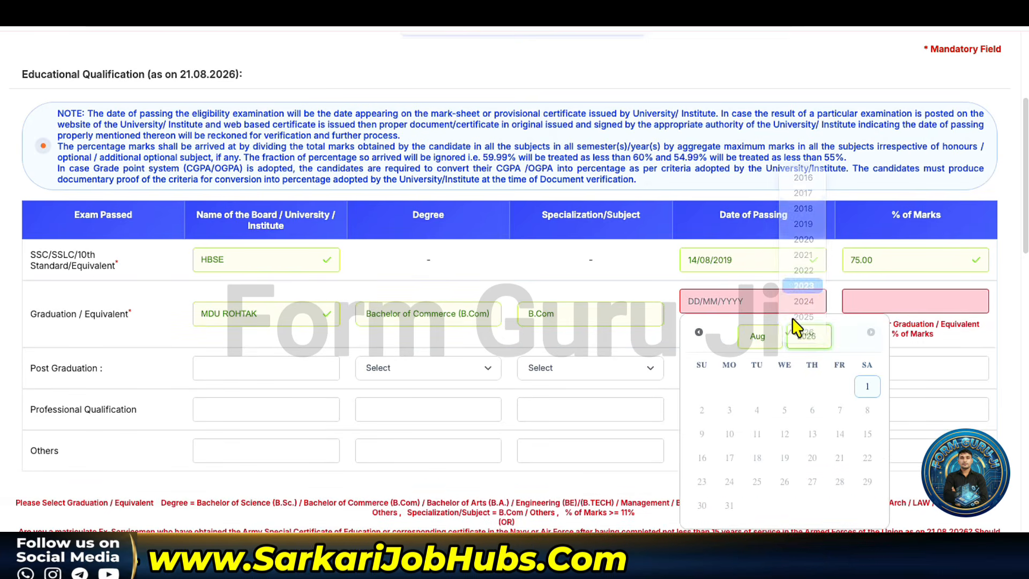
{"action": "left_click", "coordinate": [751, 409]}
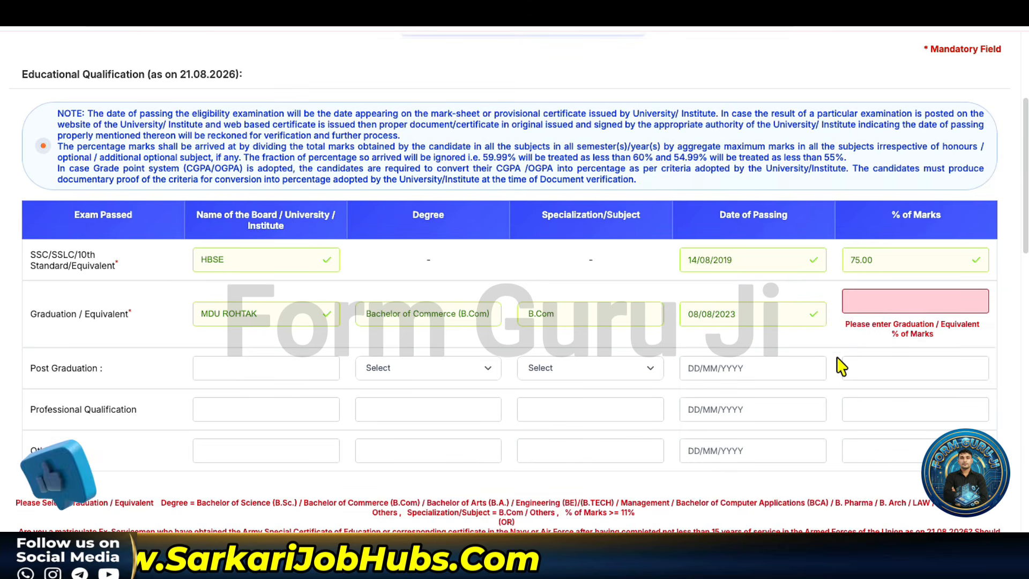
{"action": "left_click", "coordinate": [878, 307]}
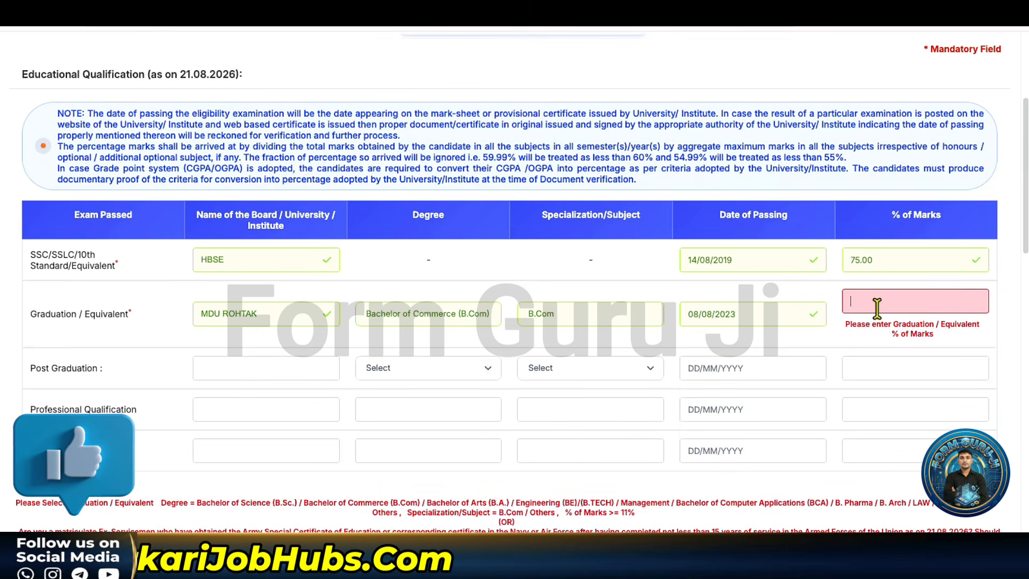
{"action": "type", "text": "79"}
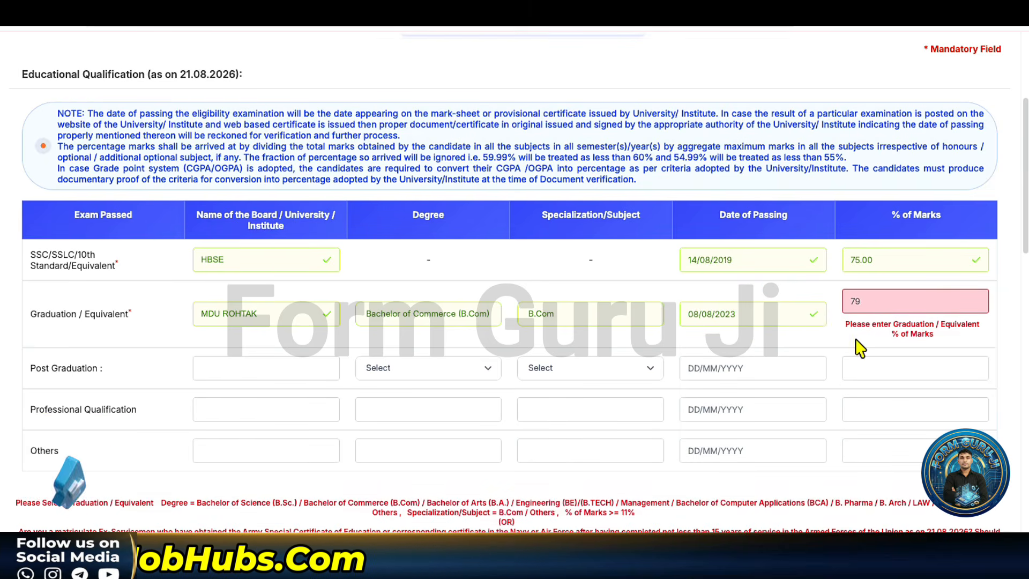
{"action": "left_click", "coordinate": [849, 360]}
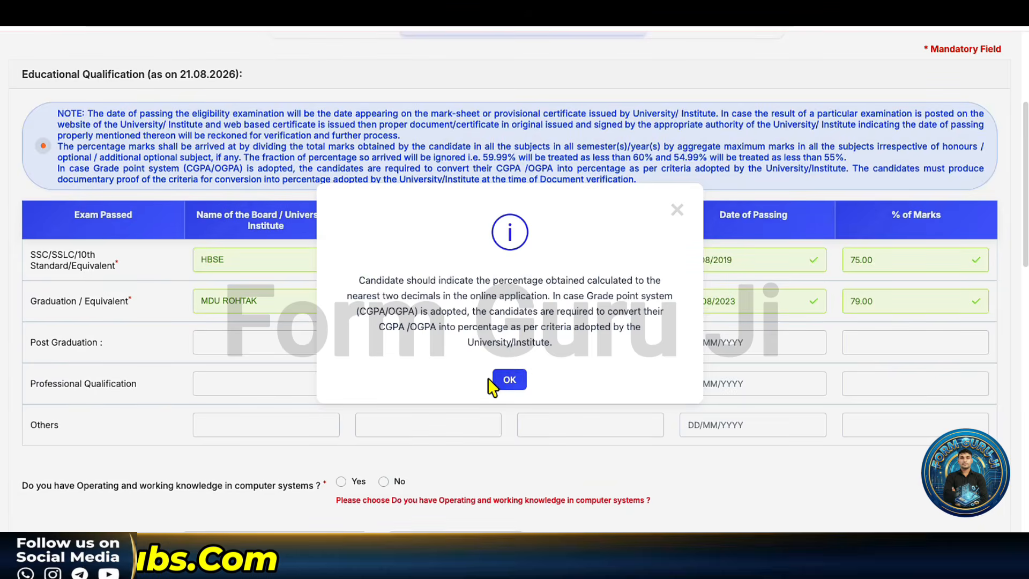
{"action": "left_click", "coordinate": [494, 380]}
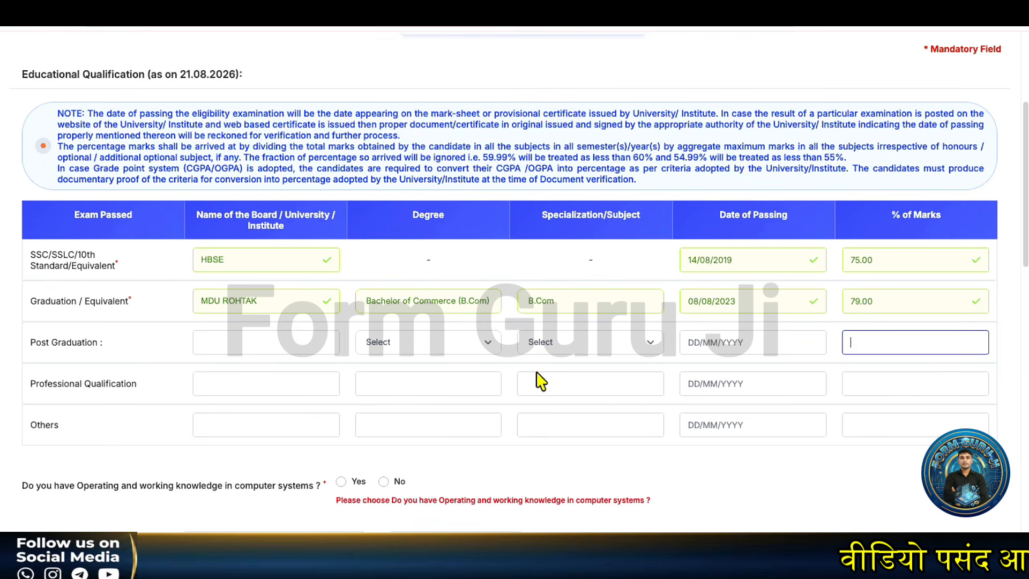
Step: Answer Yes to working knowledge of computer systems and specify a Diploma in Computer Operations
{"action": "scroll", "coordinate": [483, 416], "scroll_direction": "down", "scroll_amount": 1}
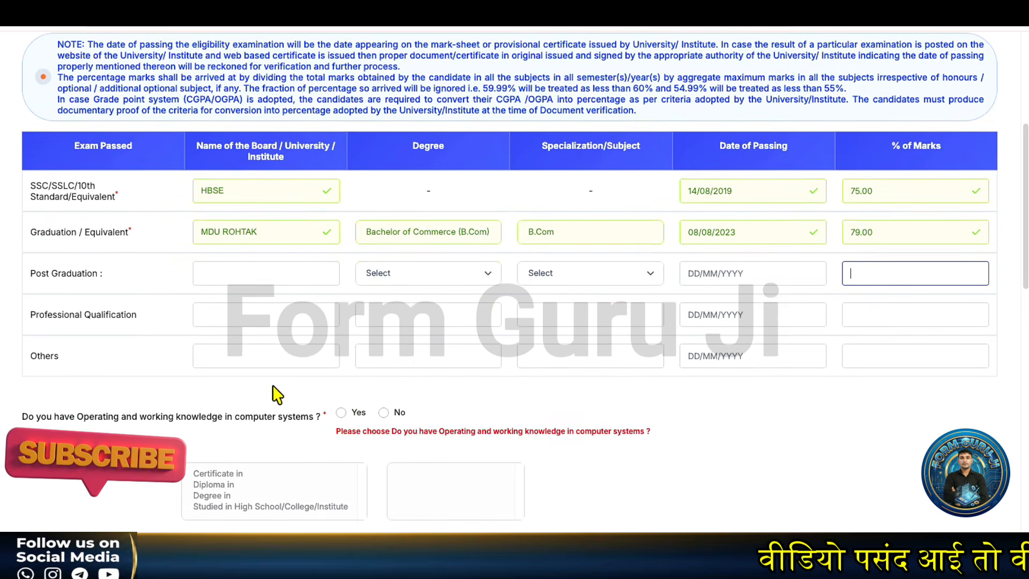
{"action": "scroll", "coordinate": [277, 394], "scroll_direction": "down", "scroll_amount": 2}
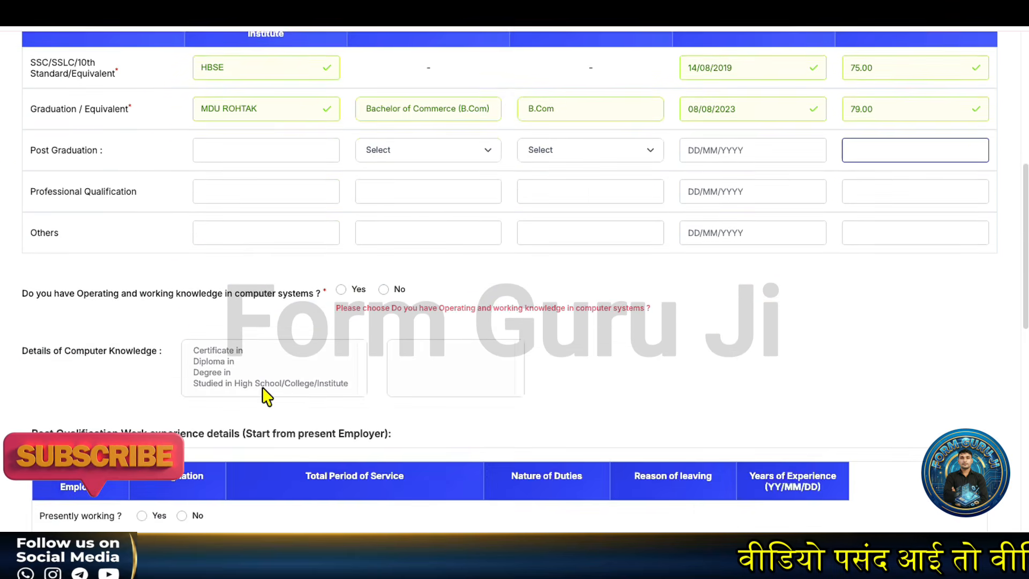
{"action": "left_click", "coordinate": [342, 290]}
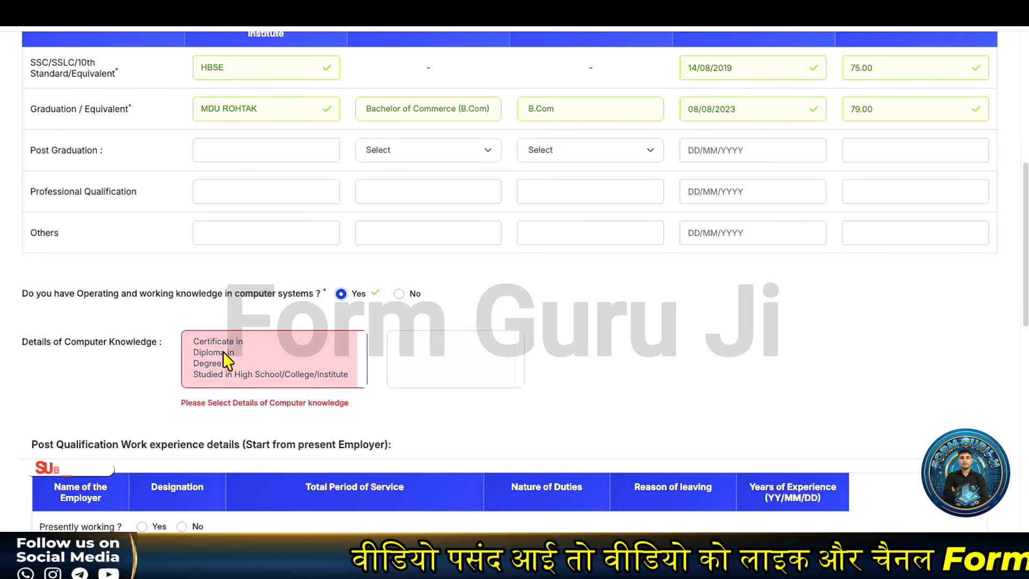
{"action": "left_click", "coordinate": [243, 353]}
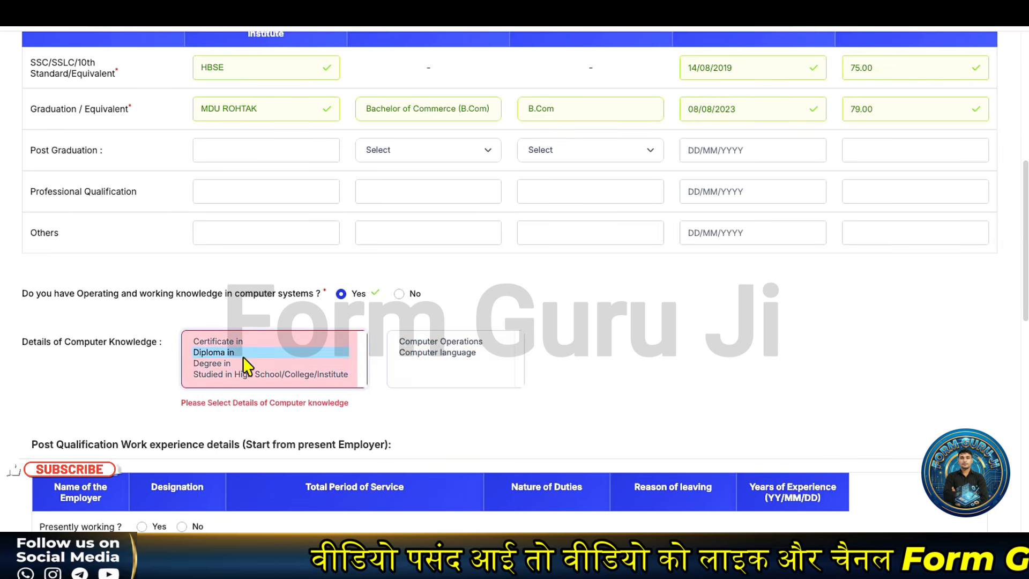
{"action": "left_click", "coordinate": [426, 341]}
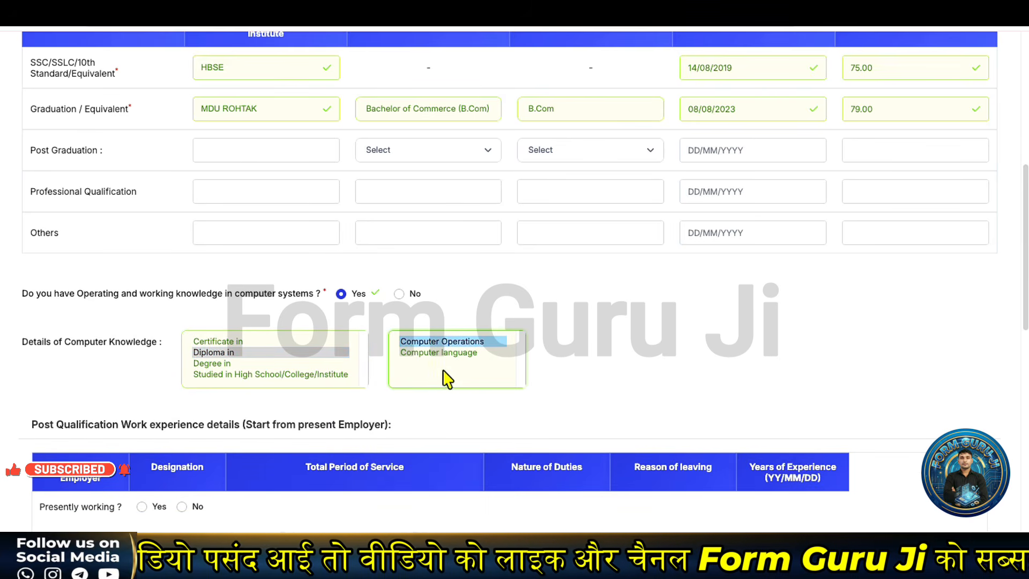
Step: Answer No to Presently working and No to the question on prosecution, detention or conviction by a court of law
{"action": "scroll", "coordinate": [305, 425], "scroll_direction": "down", "scroll_amount": 2}
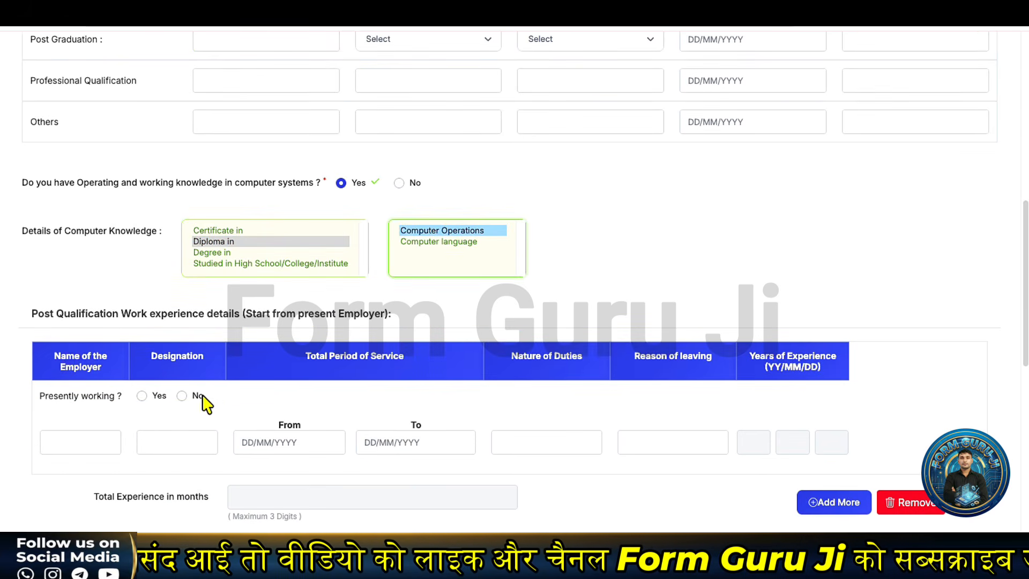
{"action": "left_click", "coordinate": [181, 396]}
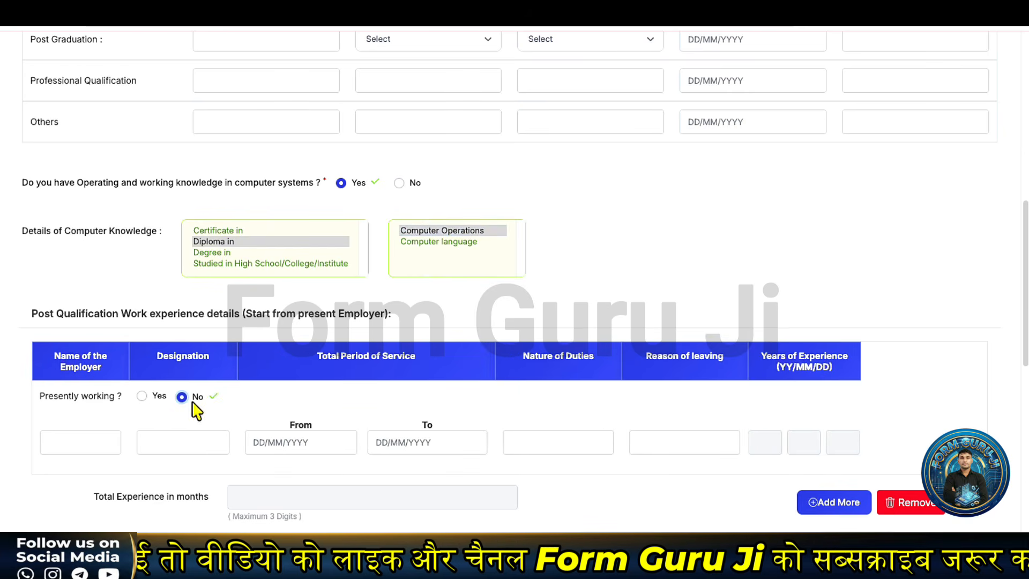
{"action": "scroll", "coordinate": [651, 439], "scroll_direction": "down", "scroll_amount": 4}
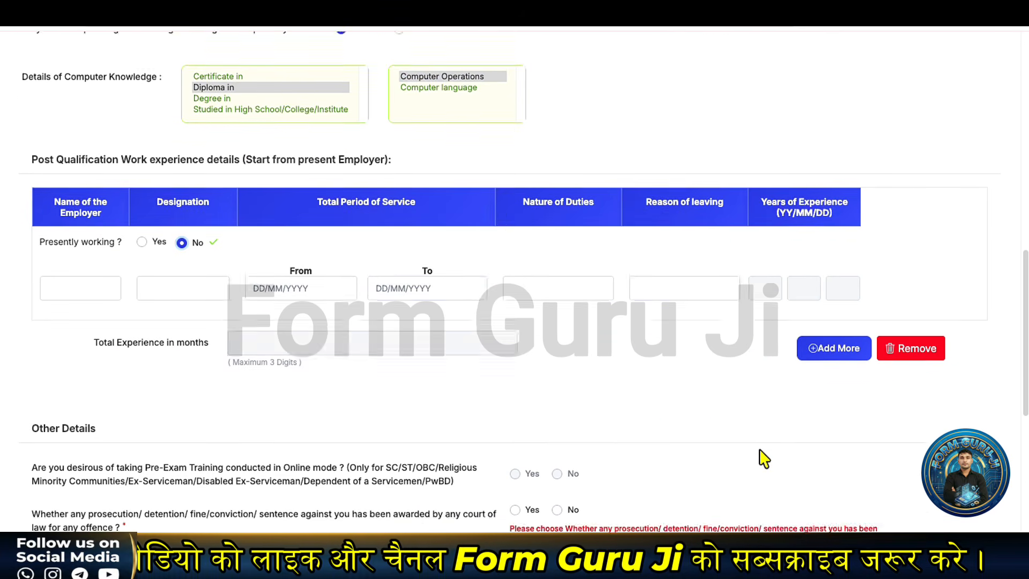
{"action": "scroll", "coordinate": [770, 351], "scroll_direction": "up", "scroll_amount": 5}
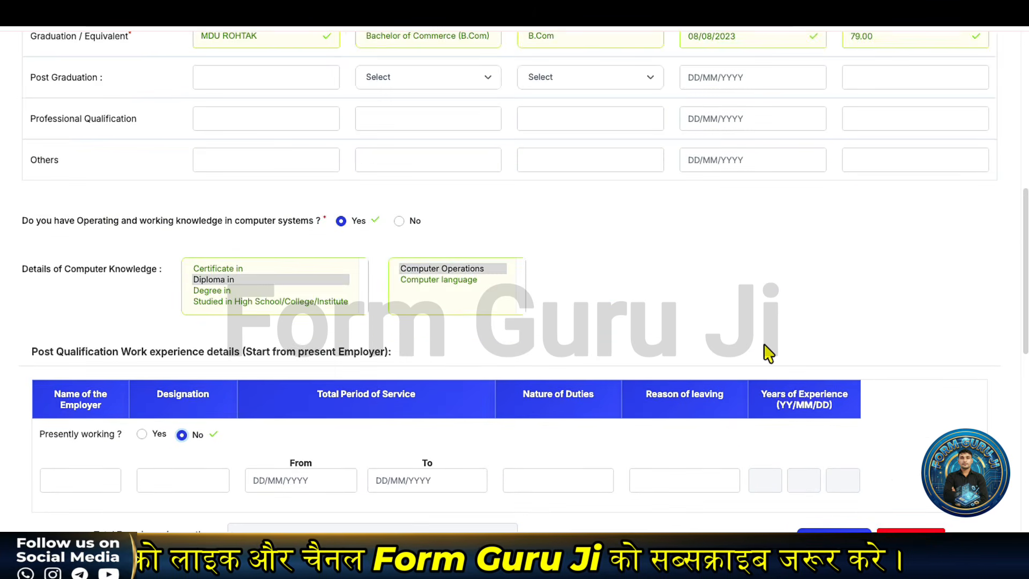
{"action": "scroll", "coordinate": [770, 352], "scroll_direction": "down", "scroll_amount": 3}
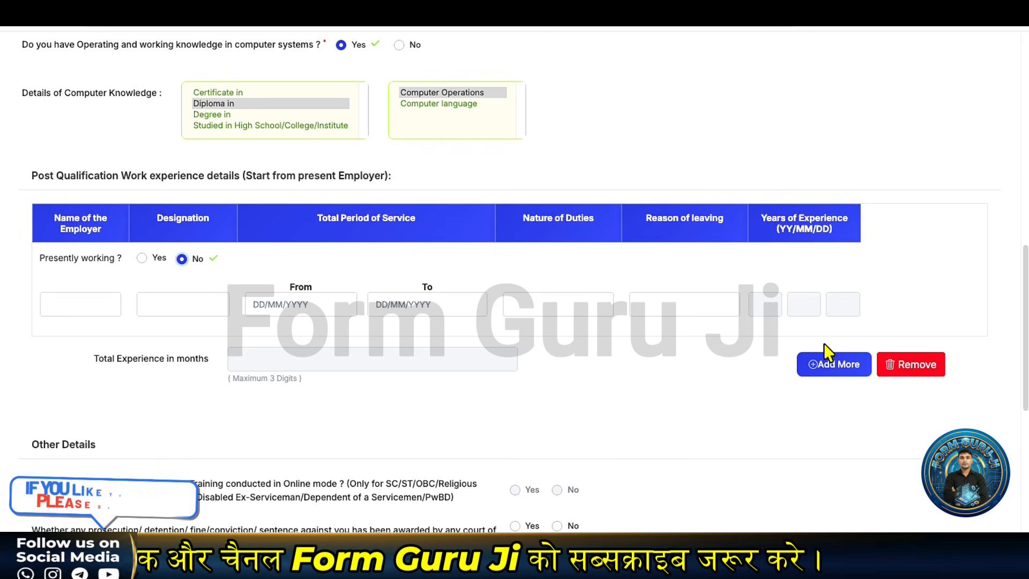
{"action": "scroll", "coordinate": [713, 397], "scroll_direction": "down", "scroll_amount": 1}
{"action": "scroll", "coordinate": [716, 404], "scroll_direction": "down", "scroll_amount": 3}
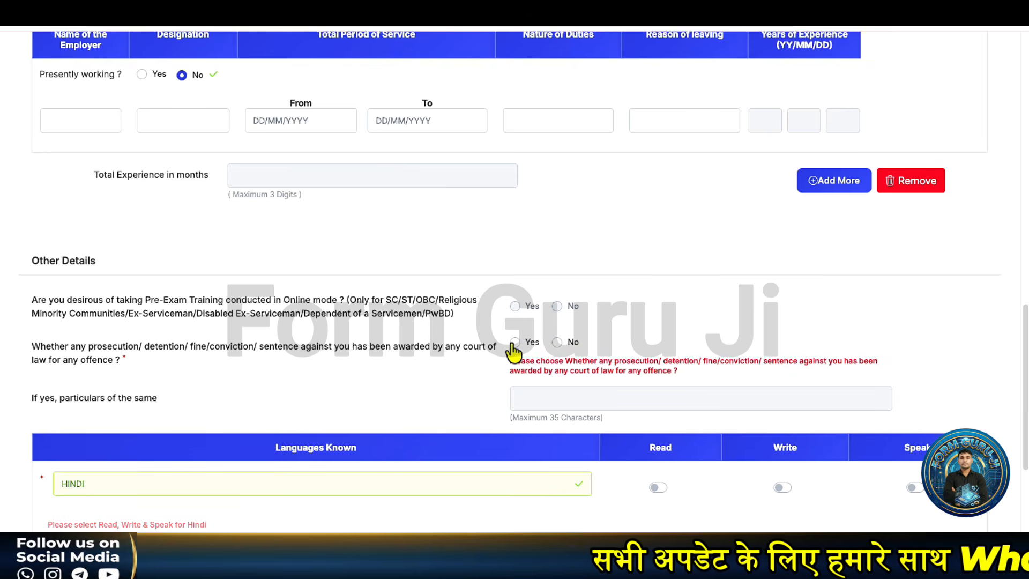
{"action": "left_click", "coordinate": [557, 343]}
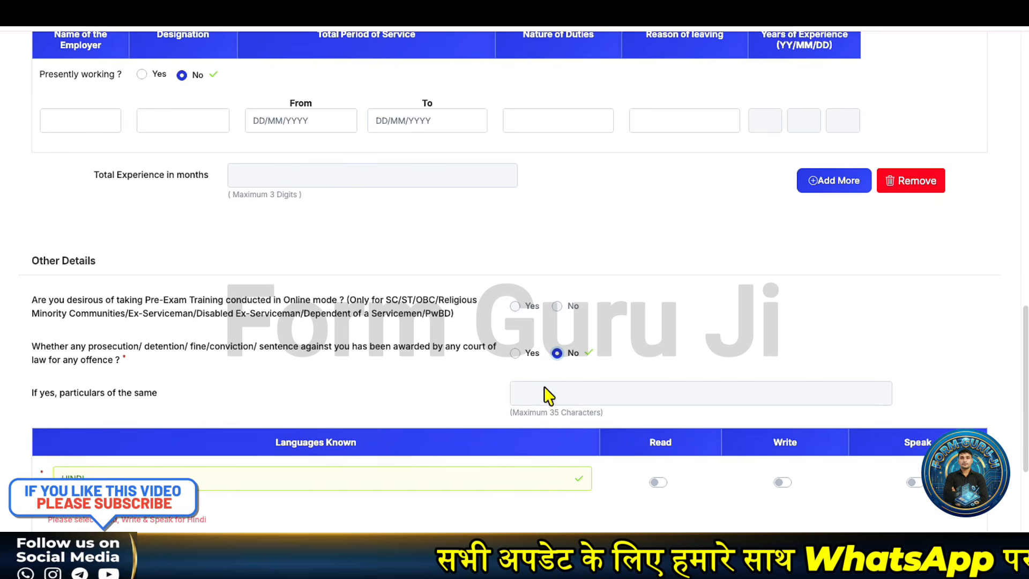
Step: In the Languages Known table, turn on Read, Write and Speak for Hindi
{"action": "scroll", "coordinate": [536, 389], "scroll_direction": "down", "scroll_amount": 5}
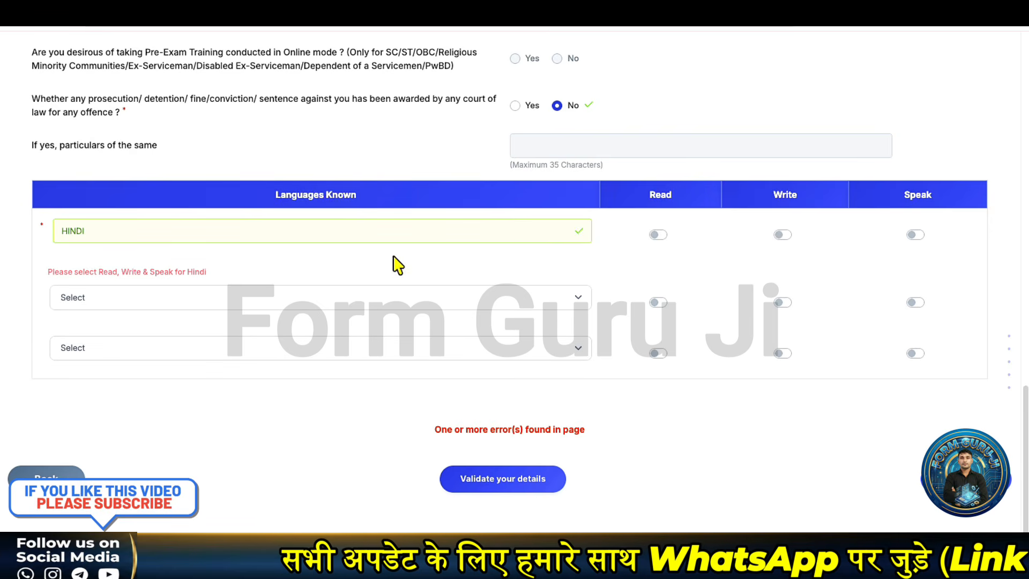
{"action": "left_click", "coordinate": [657, 236]}
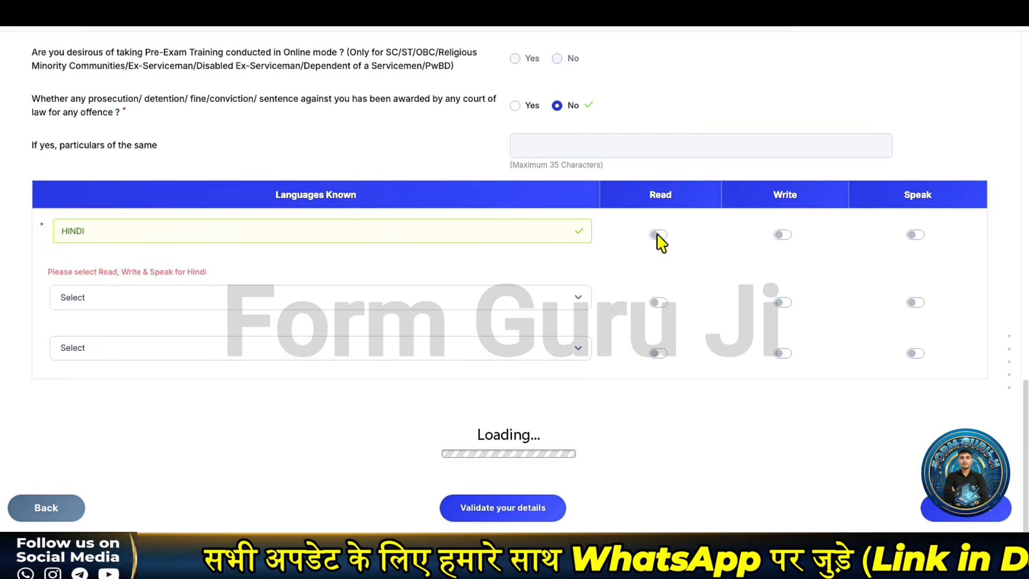
{"action": "left_click", "coordinate": [785, 235]}
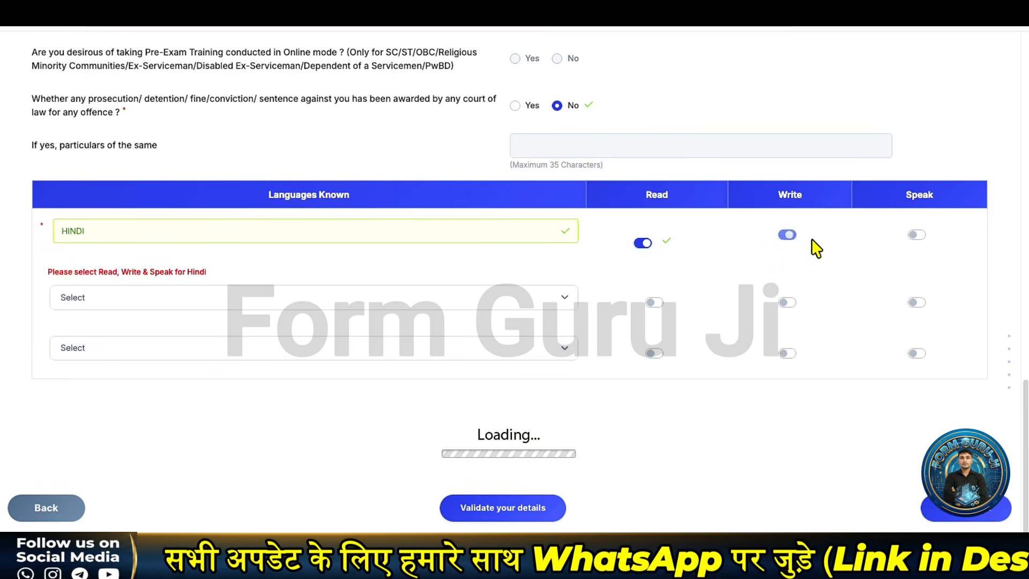
{"action": "left_click", "coordinate": [917, 234]}
Step: Add English as the second known language with Read and Write turned on, and validate the qualification, experience and language details
{"action": "left_click", "coordinate": [306, 346]}
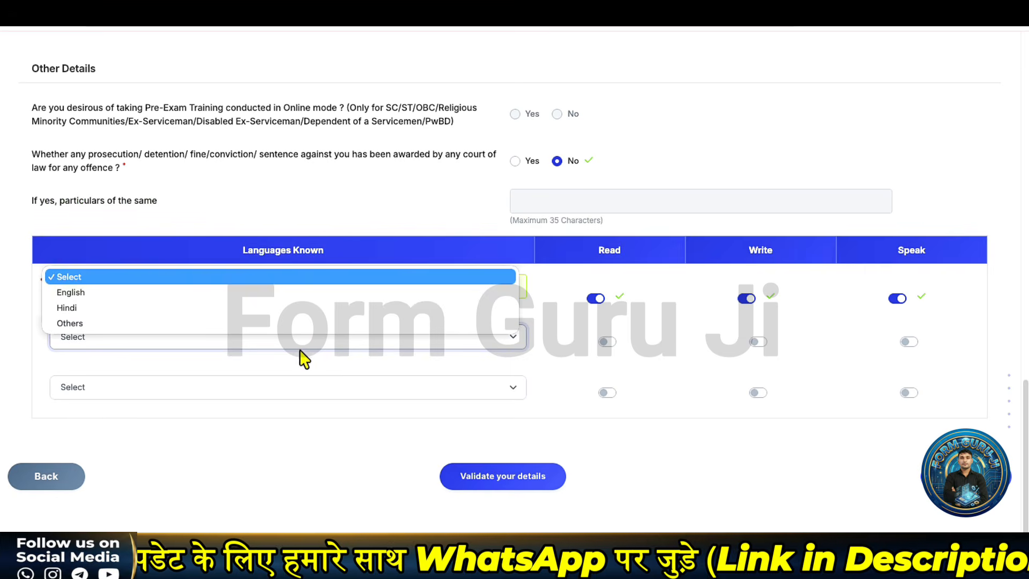
{"action": "left_click", "coordinate": [384, 276]}
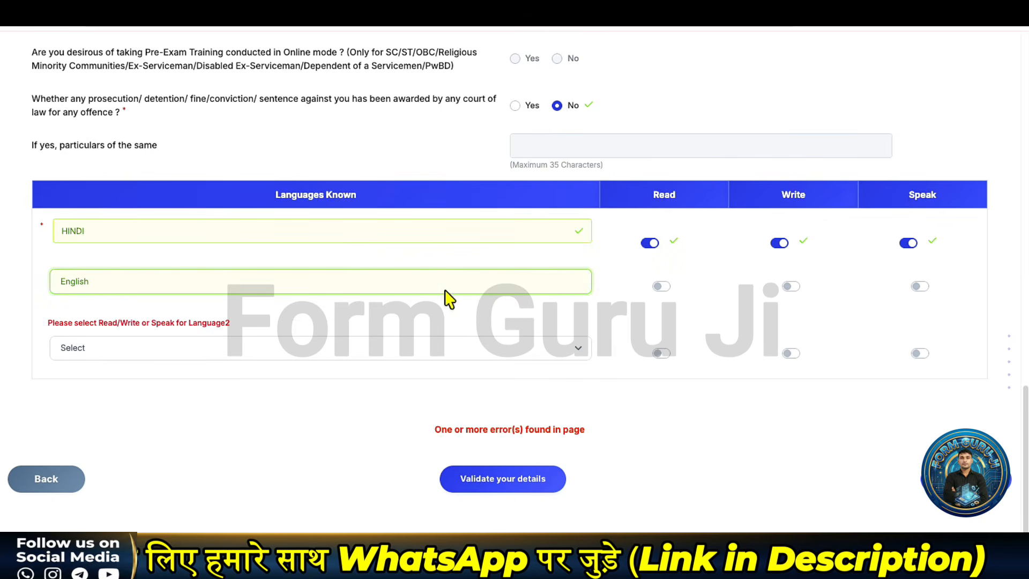
{"action": "left_click", "coordinate": [661, 287]}
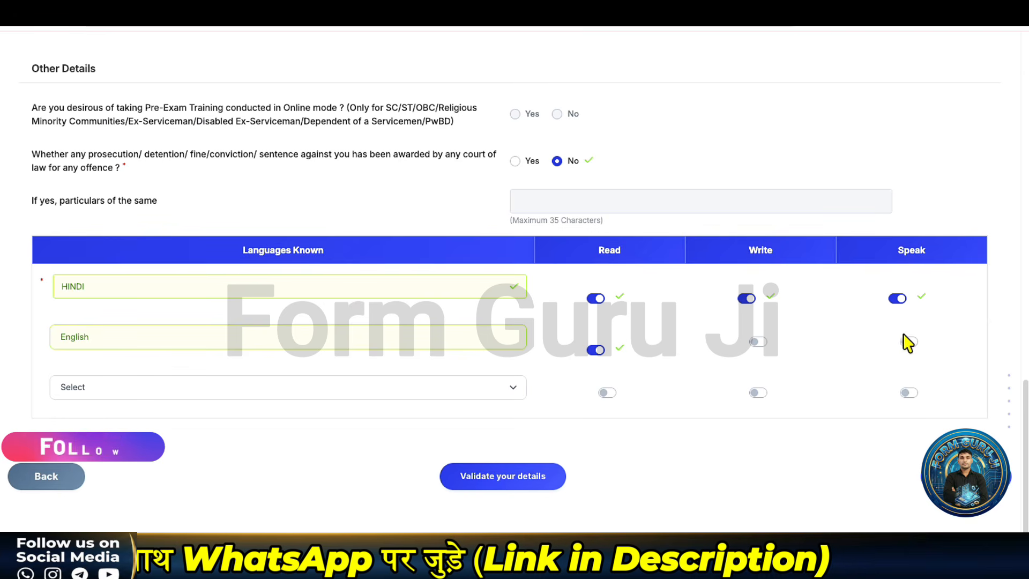
{"action": "left_click", "coordinate": [756, 346]}
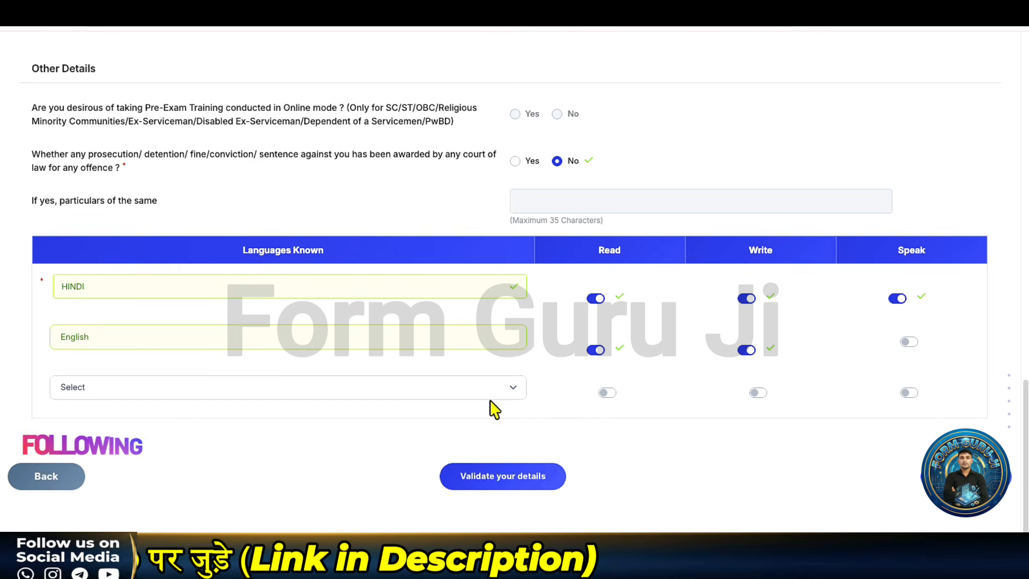
{"action": "left_click", "coordinate": [499, 473]}
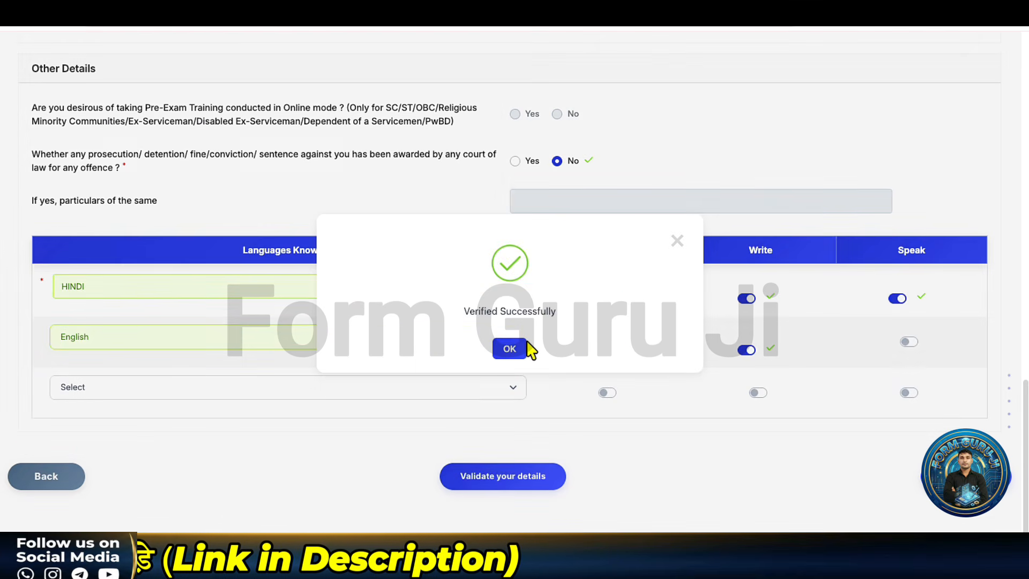
{"action": "left_click", "coordinate": [509, 348]}
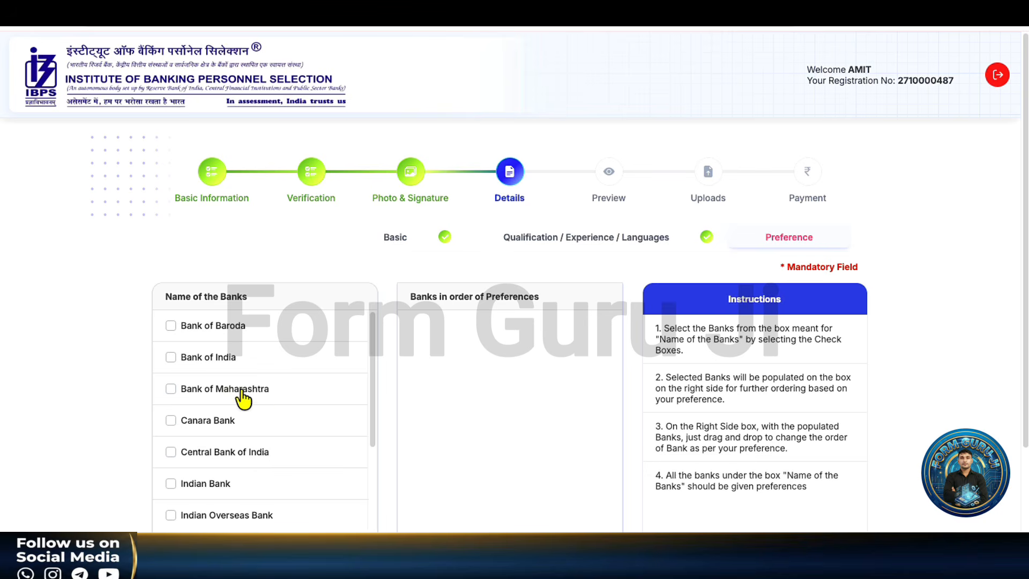
Step: Select Bank of Maharashtra, Canara Bank, Bank of India, Indian Bank and Central Bank of India, in that order, as the first bank preferences
{"action": "scroll", "coordinate": [242, 397], "scroll_direction": "down", "scroll_amount": 3}
{"action": "scroll", "coordinate": [239, 395], "scroll_direction": "up", "scroll_amount": 2}
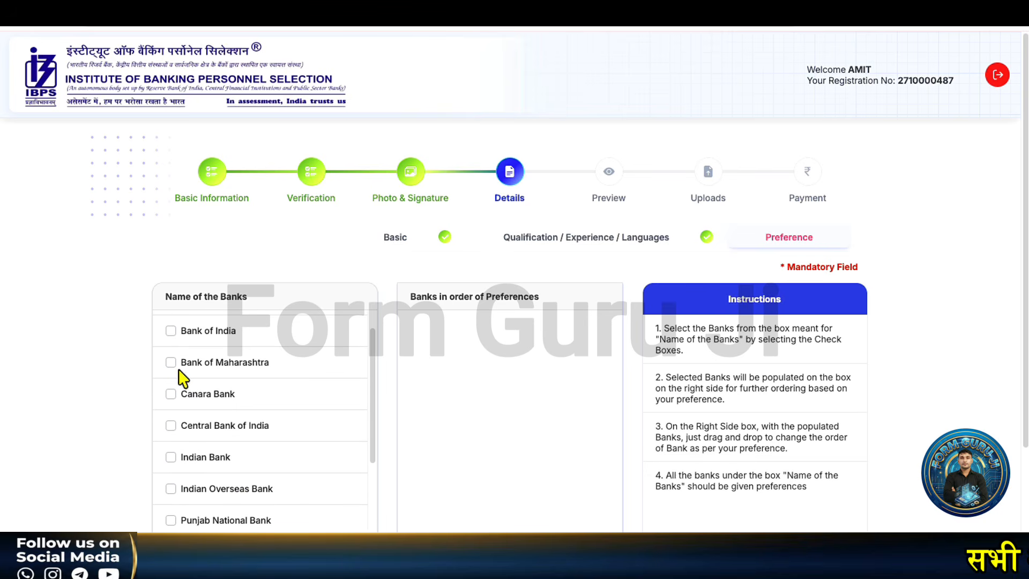
{"action": "left_click", "coordinate": [171, 362]}
{"action": "left_click", "coordinate": [172, 394]}
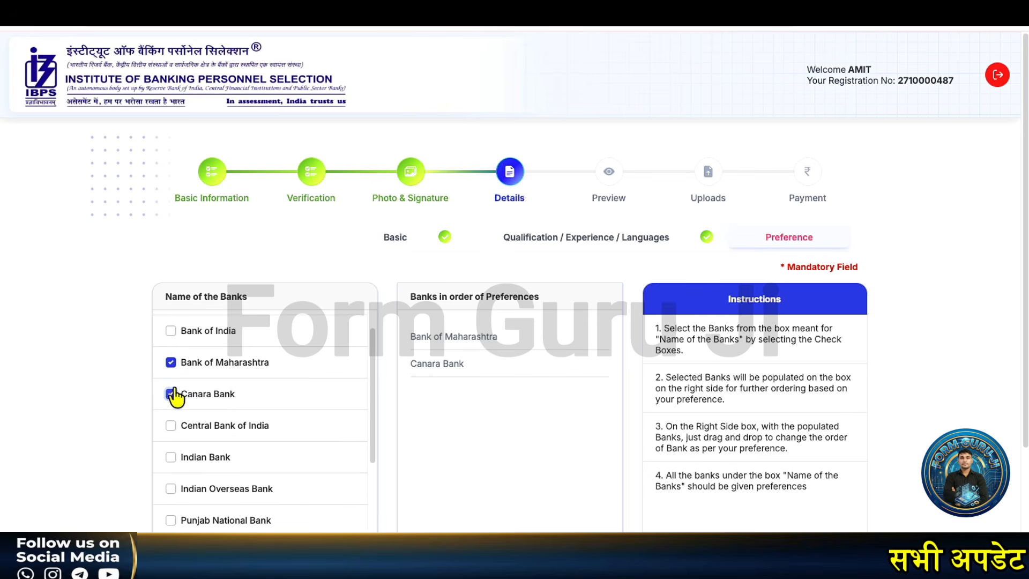
{"action": "left_click", "coordinate": [170, 331]}
{"action": "left_click", "coordinate": [171, 456]}
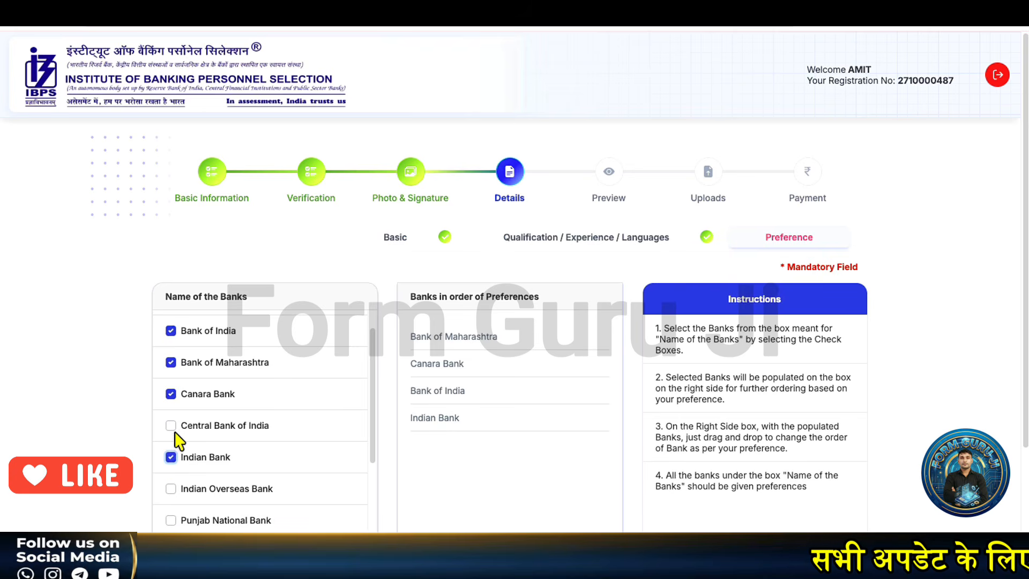
{"action": "left_click", "coordinate": [171, 426]}
Step: Add Indian Overseas Bank, Punjab National Bank, Punjab & Sind Bank and UCO Bank to the preferences, and try to validate them
{"action": "scroll", "coordinate": [177, 442], "scroll_direction": "down", "scroll_amount": 2}
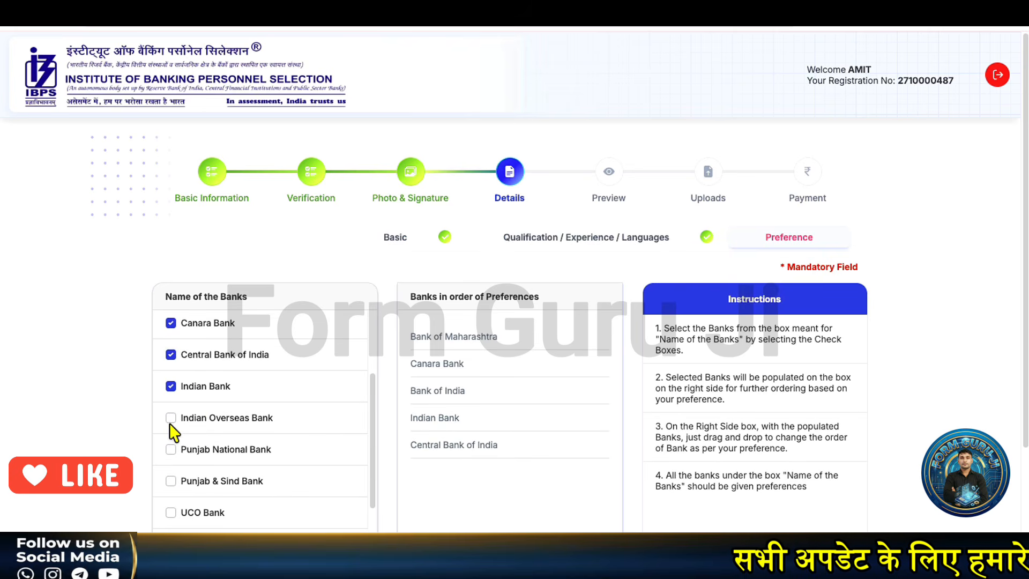
{"action": "left_click", "coordinate": [171, 418]}
{"action": "left_click", "coordinate": [171, 449]}
{"action": "left_click", "coordinate": [170, 480]}
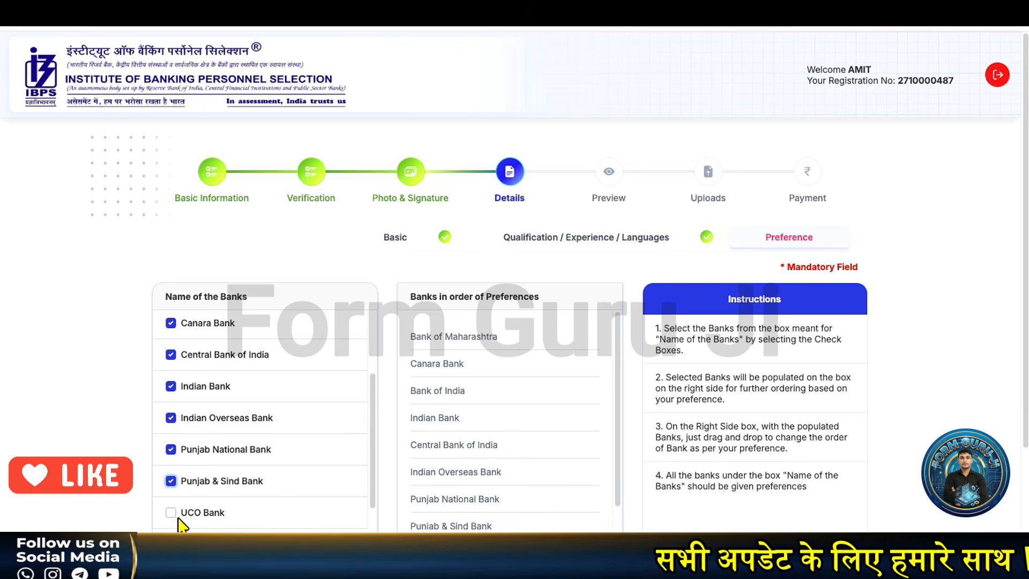
{"action": "scroll", "coordinate": [391, 450], "scroll_direction": "down", "scroll_amount": 2}
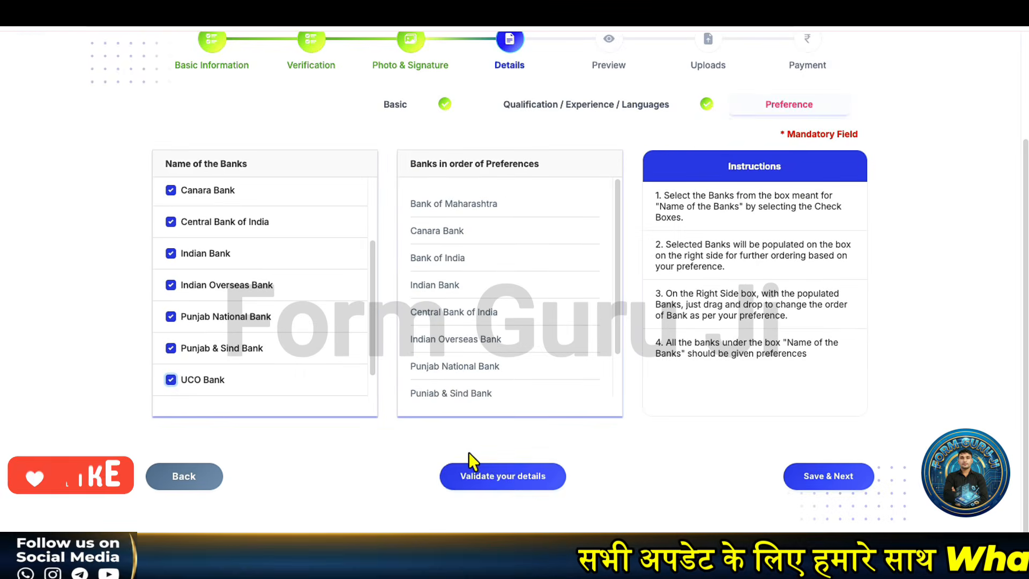
{"action": "left_click", "coordinate": [524, 475]}
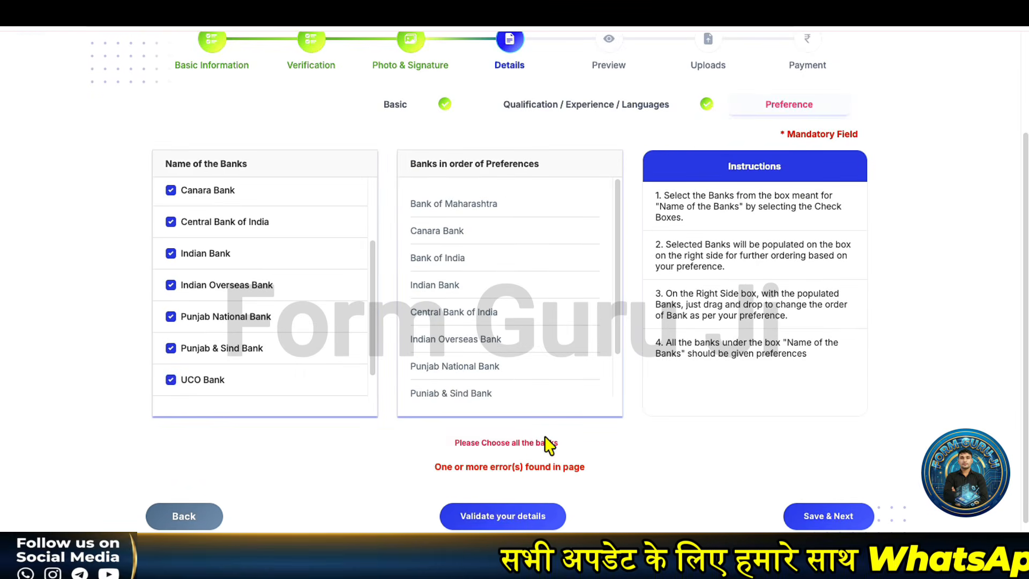
Step: Add Union Bank of India and Bank of Baroda to the end of the bank preferences
{"action": "scroll", "coordinate": [546, 443], "scroll_direction": "up", "scroll_amount": 2}
{"action": "scroll", "coordinate": [362, 328], "scroll_direction": "down", "scroll_amount": 2}
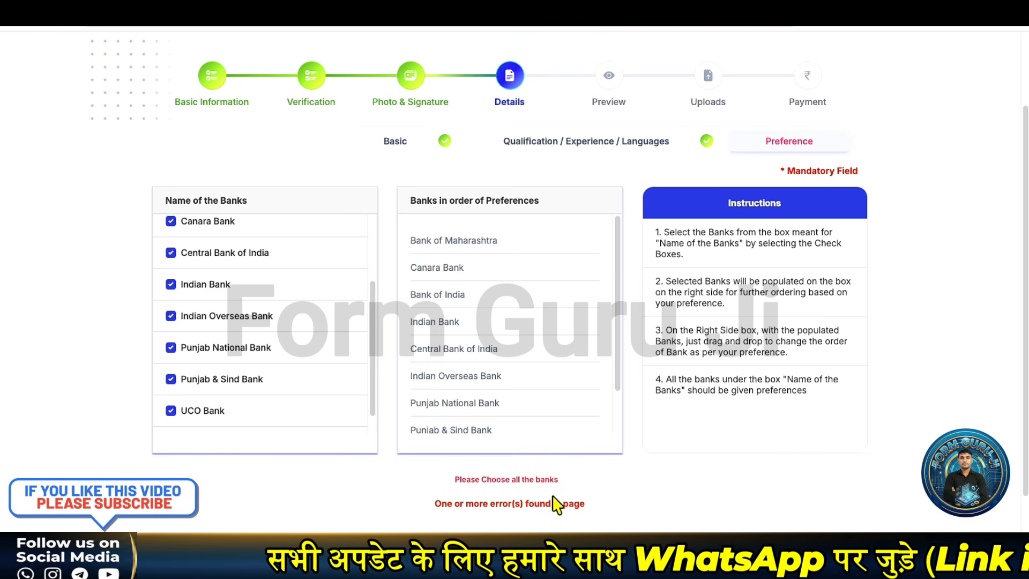
{"action": "scroll", "coordinate": [294, 342], "scroll_direction": "down", "scroll_amount": 2}
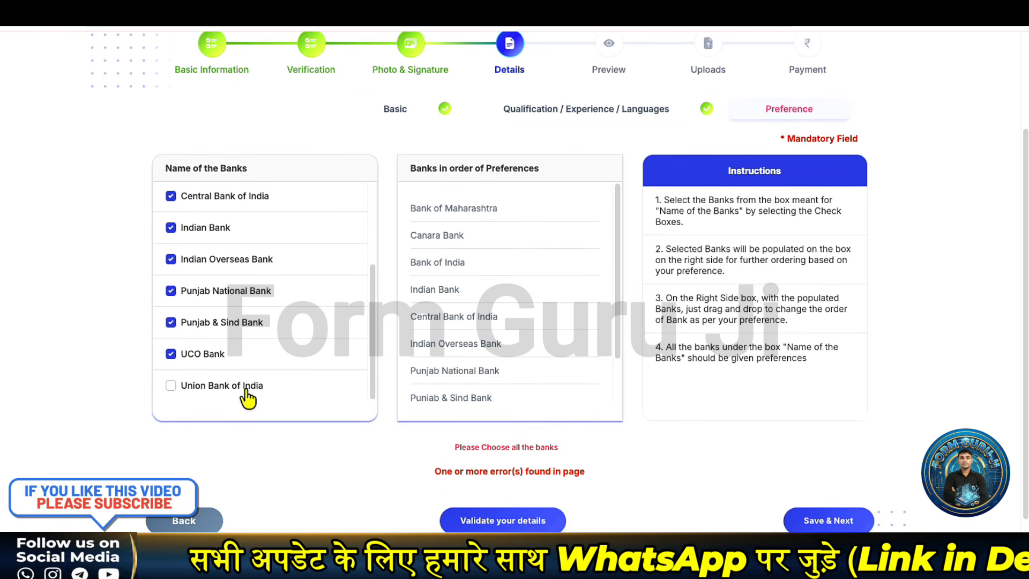
{"action": "left_click", "coordinate": [246, 394]}
{"action": "scroll", "coordinate": [300, 393], "scroll_direction": "up", "scroll_amount": 3}
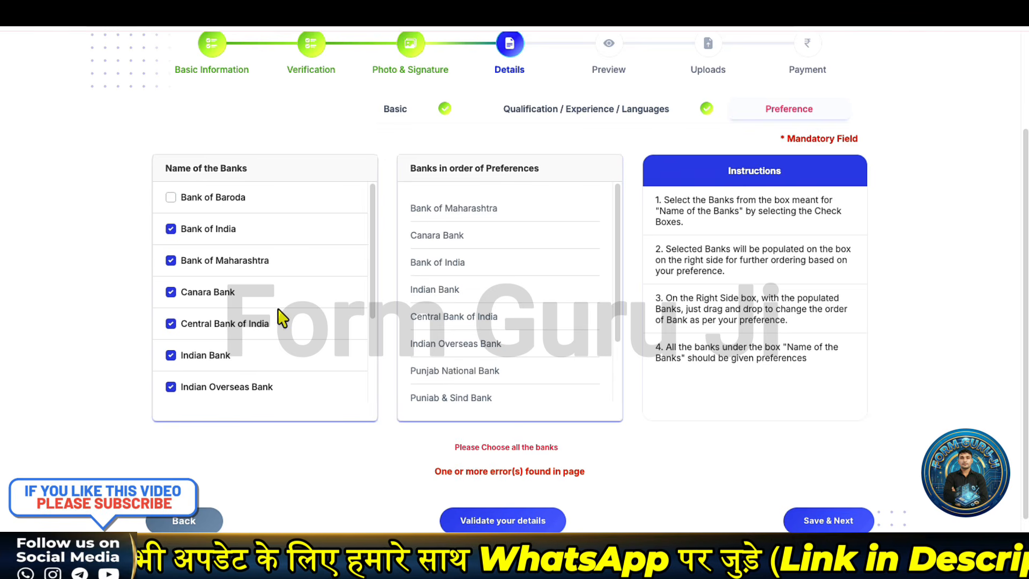
{"action": "left_click", "coordinate": [232, 200]}
Step: Validate the bank preferences and save them to proceed to the application preview
{"action": "scroll", "coordinate": [383, 316], "scroll_direction": "down", "scroll_amount": 1}
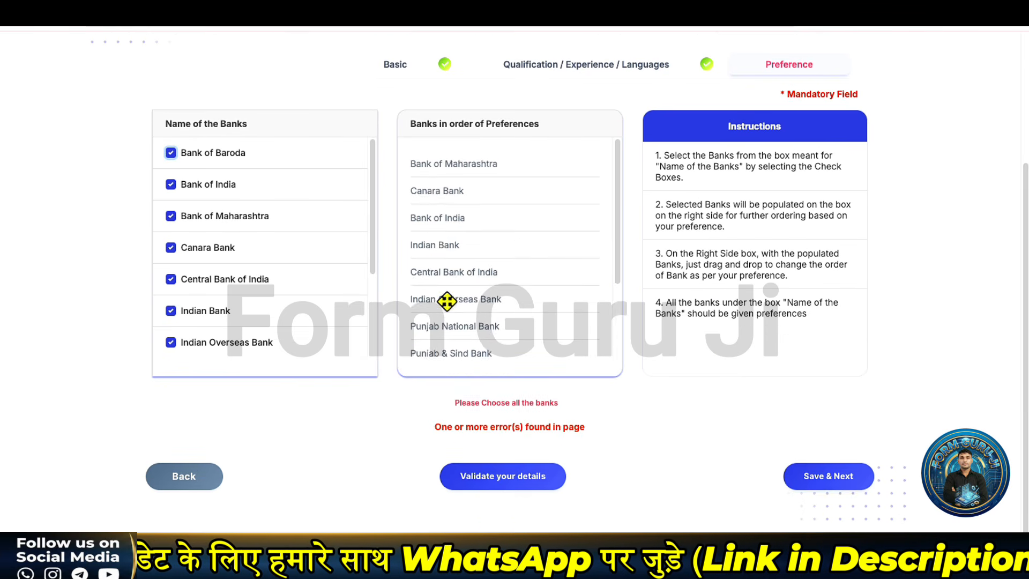
{"action": "scroll", "coordinate": [480, 300], "scroll_direction": "down", "scroll_amount": 3}
{"action": "left_click", "coordinate": [535, 480]}
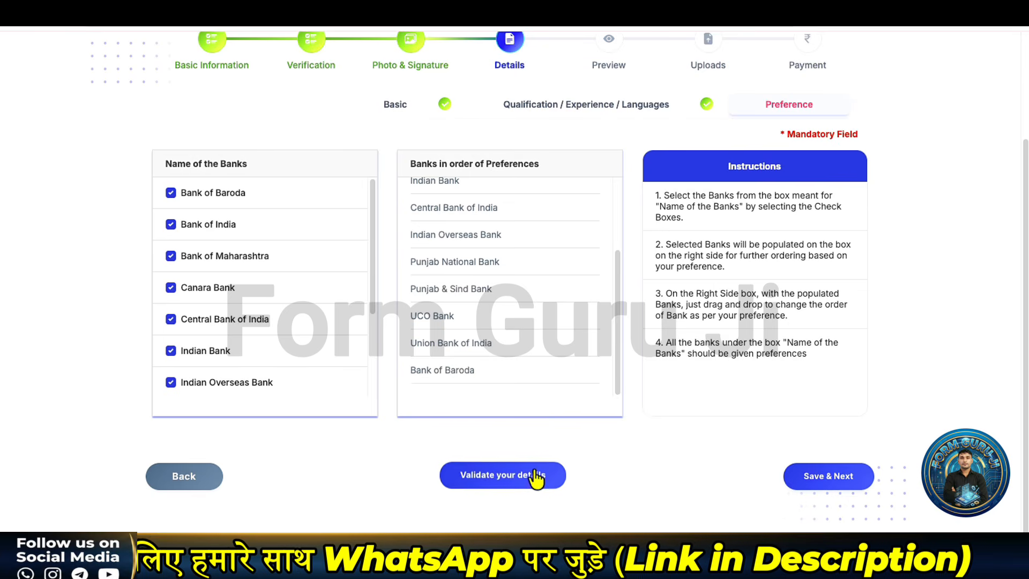
{"action": "left_click", "coordinate": [507, 475]}
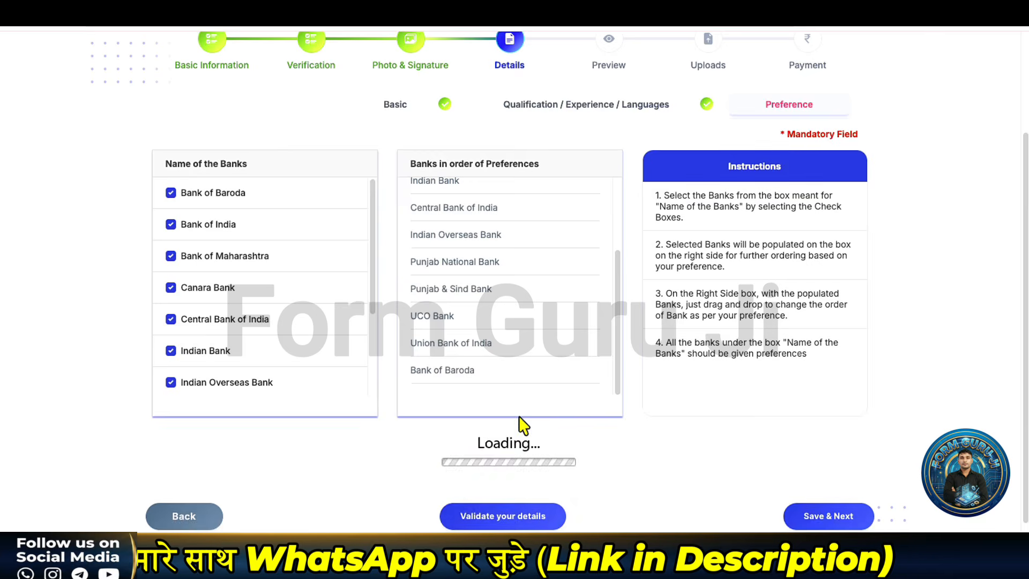
{"action": "left_click", "coordinate": [511, 348]}
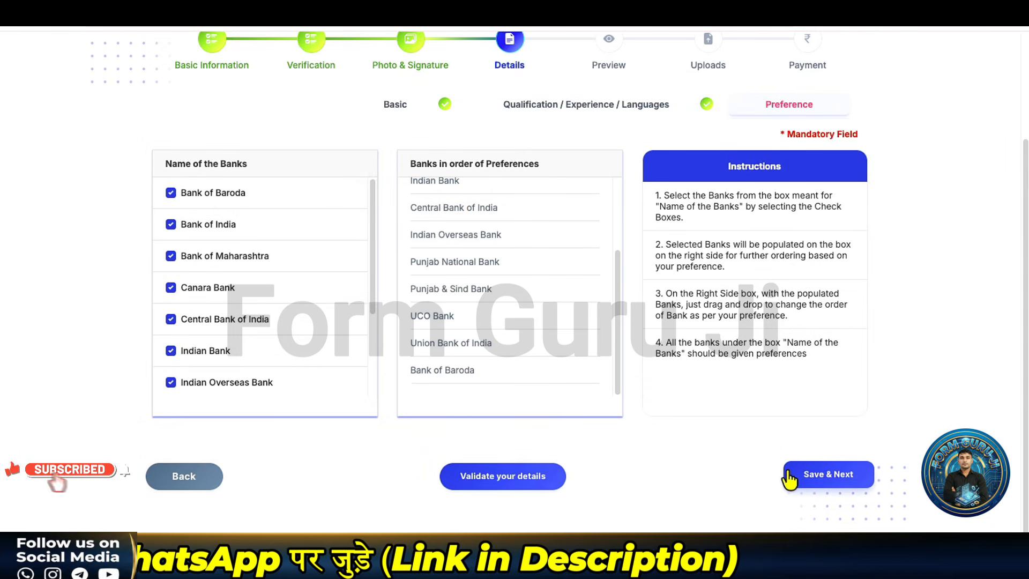
{"action": "left_click", "coordinate": [828, 474]}
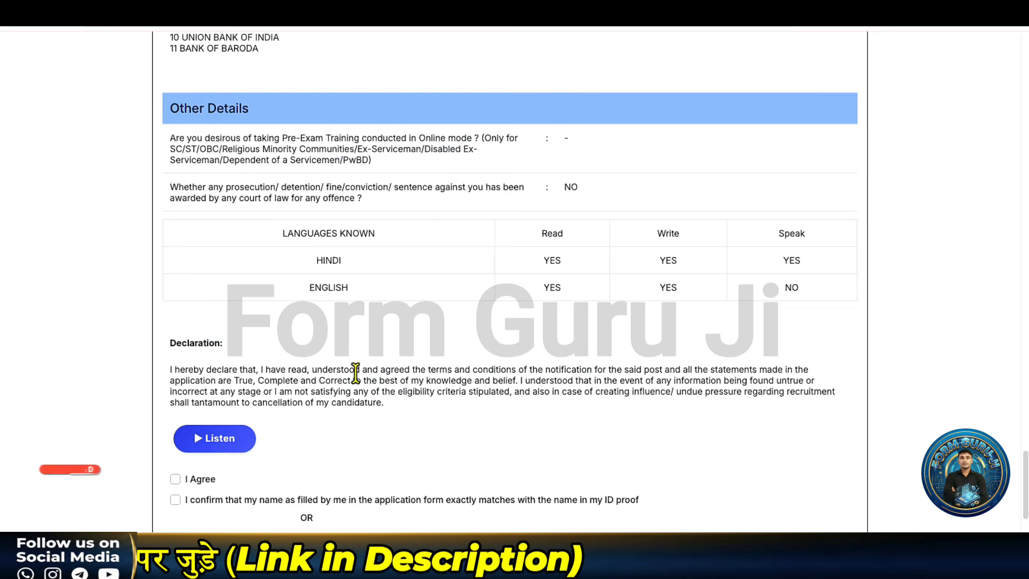
Step: Agree to the declaration with the name matching the ID proof, and complete the registration through both confirmations
{"action": "scroll", "coordinate": [332, 382], "scroll_direction": "down", "scroll_amount": 2}
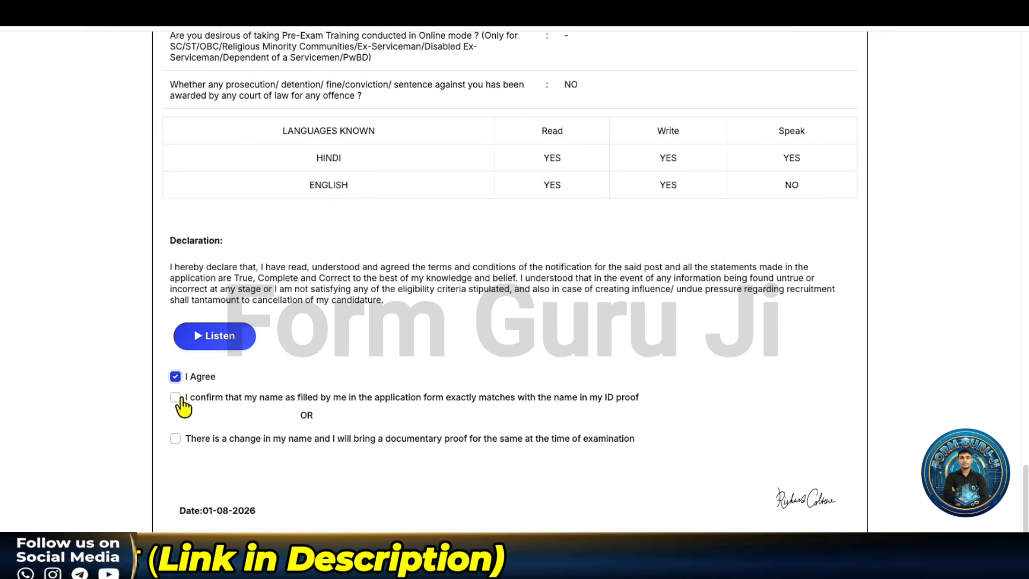
{"action": "left_click", "coordinate": [176, 397]}
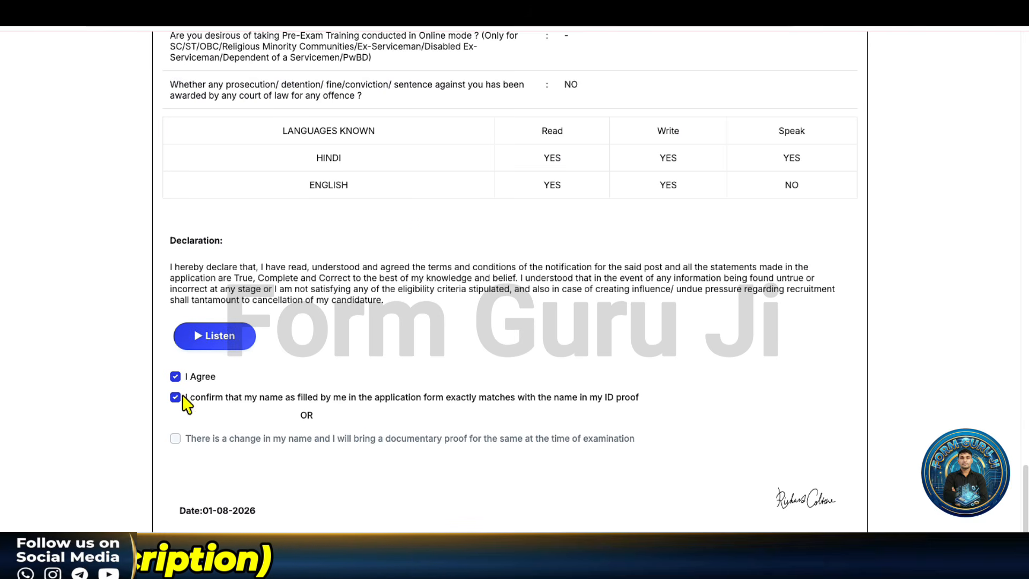
{"action": "scroll", "coordinate": [252, 429], "scroll_direction": "down", "scroll_amount": 2}
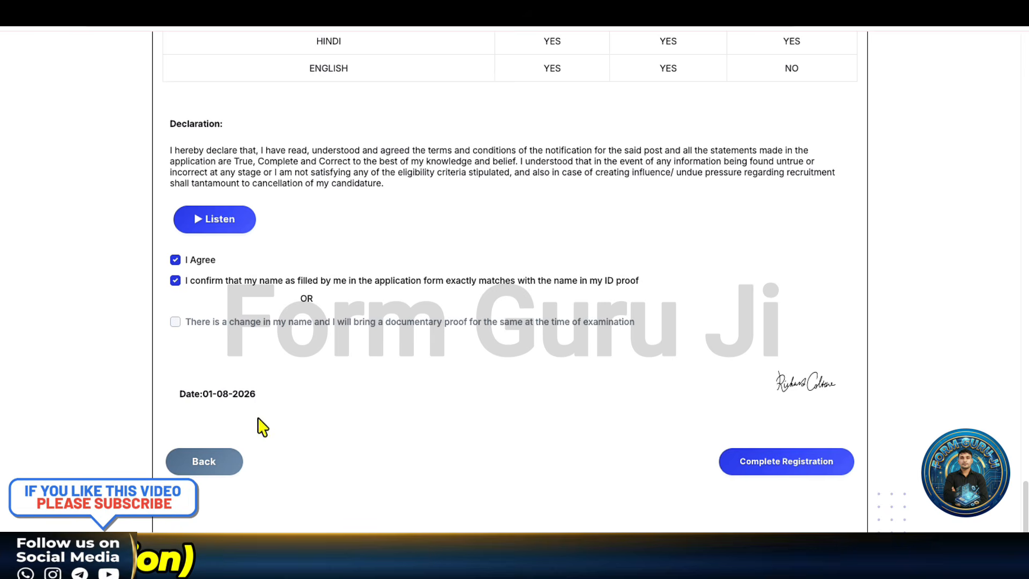
{"action": "left_click", "coordinate": [801, 464]}
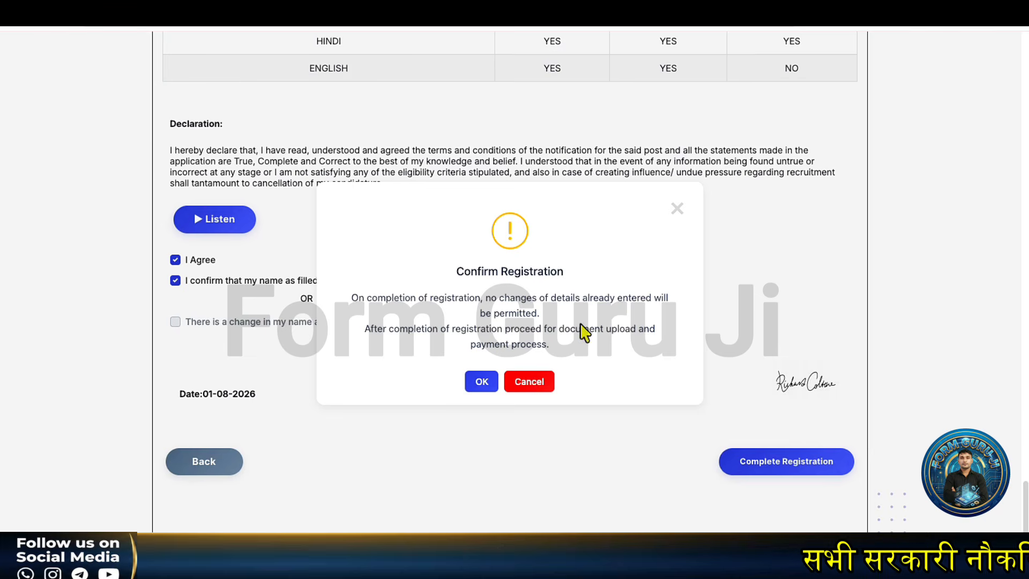
{"action": "left_click", "coordinate": [478, 383]}
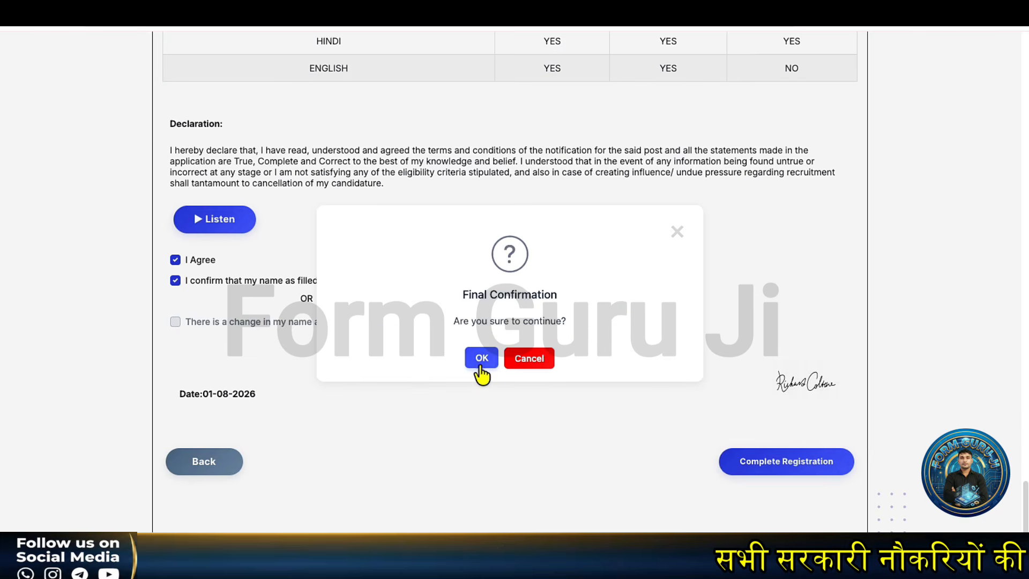
{"action": "left_click", "coordinate": [481, 364]}
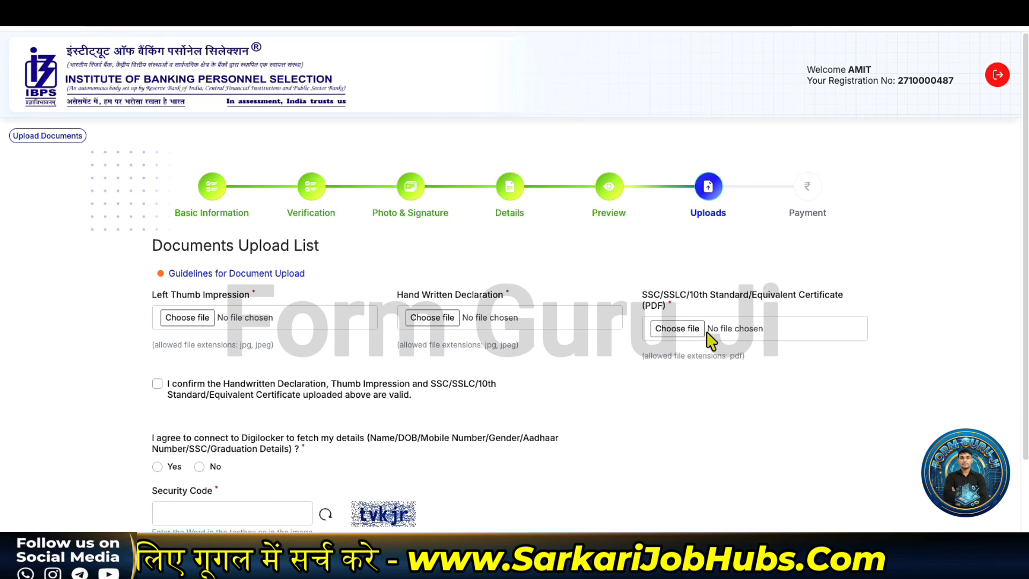
Step: Confirm that the declaration, thumb impression and 10th certificate are valid, and answer No to connecting to Digilocker
{"action": "left_click", "coordinate": [158, 384]}
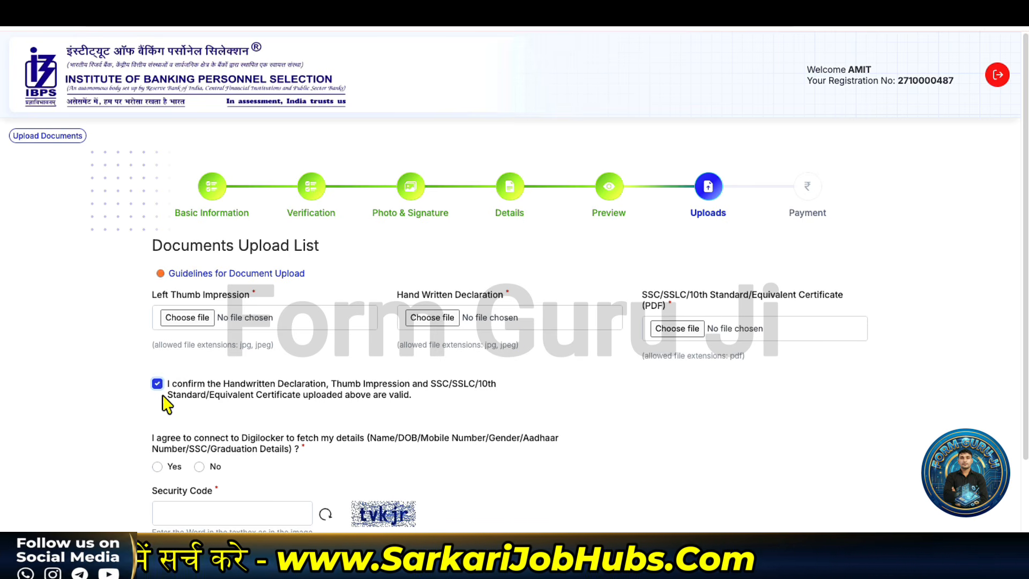
{"action": "left_click", "coordinate": [199, 467]}
{"action": "scroll", "coordinate": [314, 477], "scroll_direction": "down", "scroll_amount": 2}
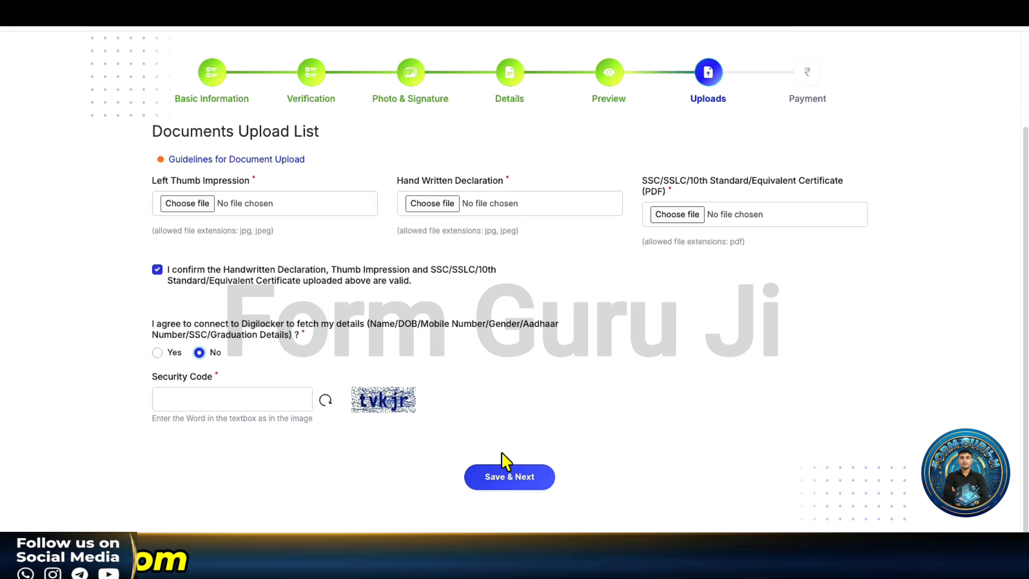
{"action": "scroll", "coordinate": [503, 452], "scroll_direction": "up", "scroll_amount": 1}
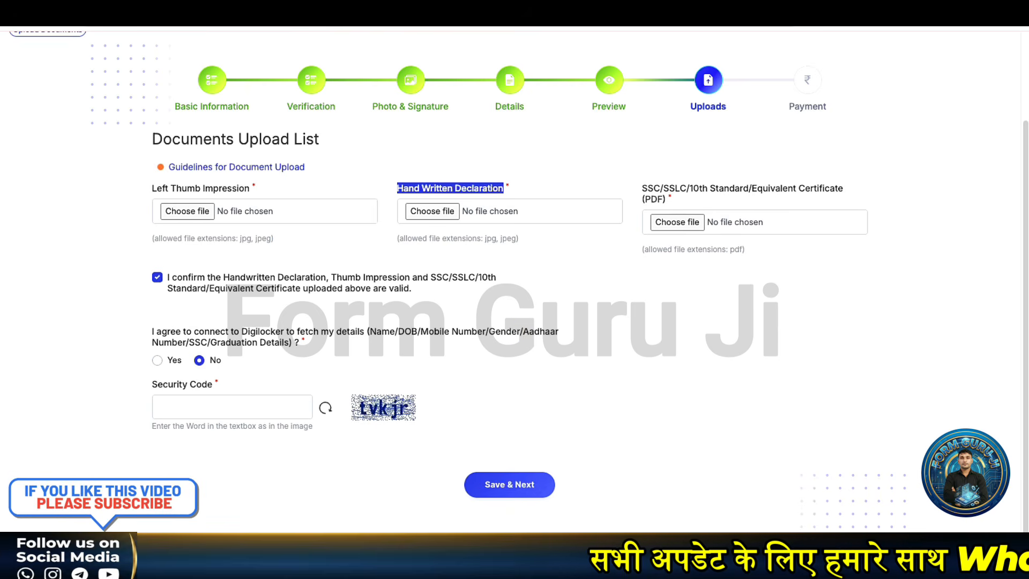
Step: Switch to the Sarkari Job Hubs article on IBPS Clerk Recruitment 2026 and review its important links, dates, application fees, age limits and overview
{"action": "left_click", "coordinate": [862, 8]}
{"action": "left_click", "coordinate": [857, 9]}
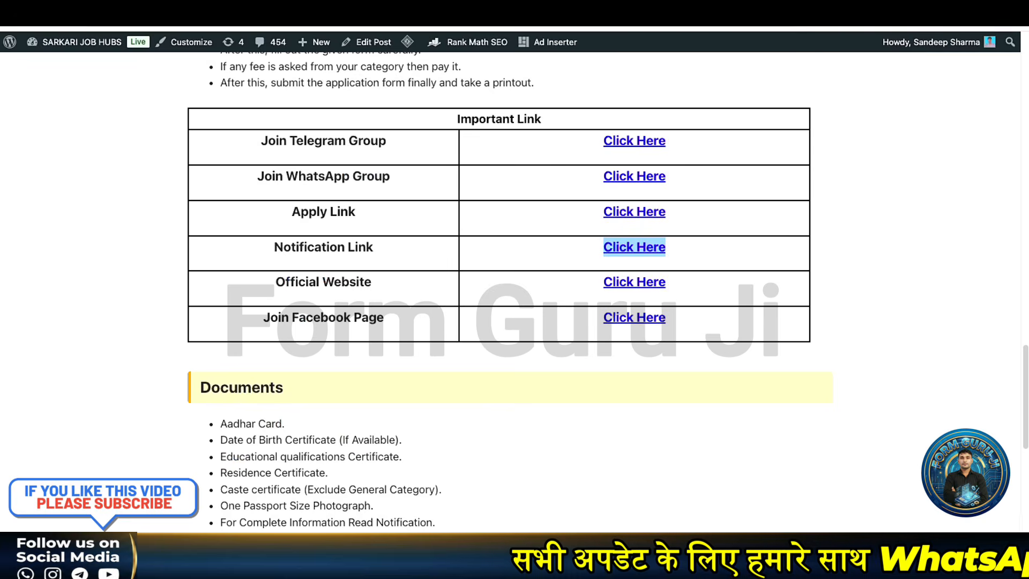
{"action": "scroll", "coordinate": [519, 470], "scroll_direction": "up", "scroll_amount": 12}
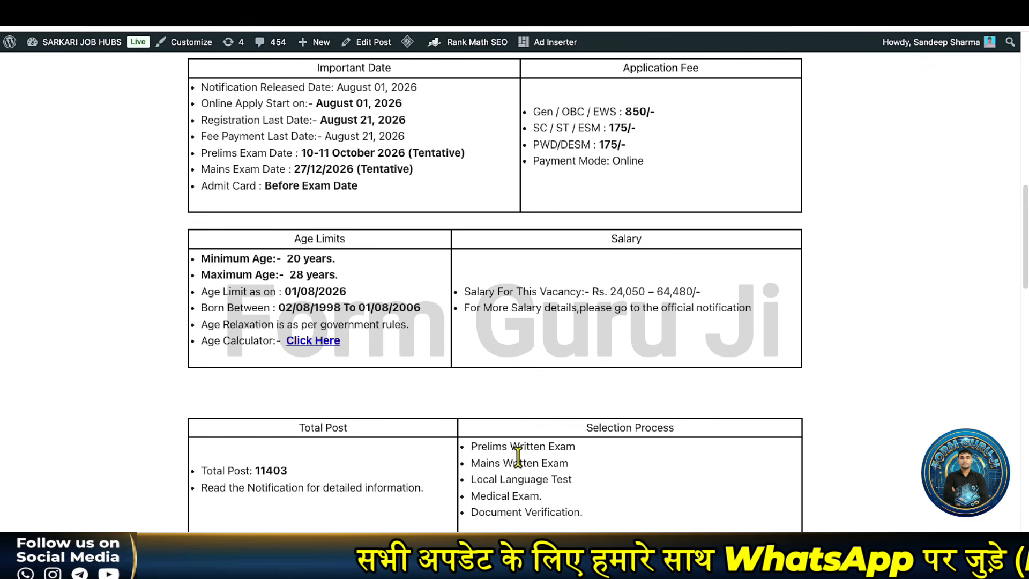
{"action": "scroll", "coordinate": [517, 455], "scroll_direction": "up", "scroll_amount": 2}
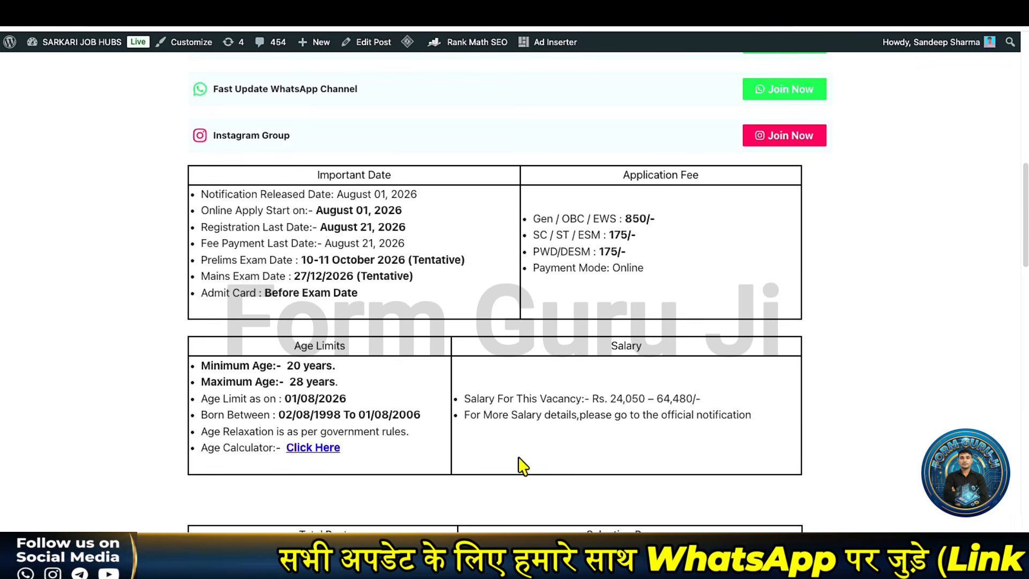
{"action": "scroll", "coordinate": [520, 463], "scroll_direction": "up", "scroll_amount": 4}
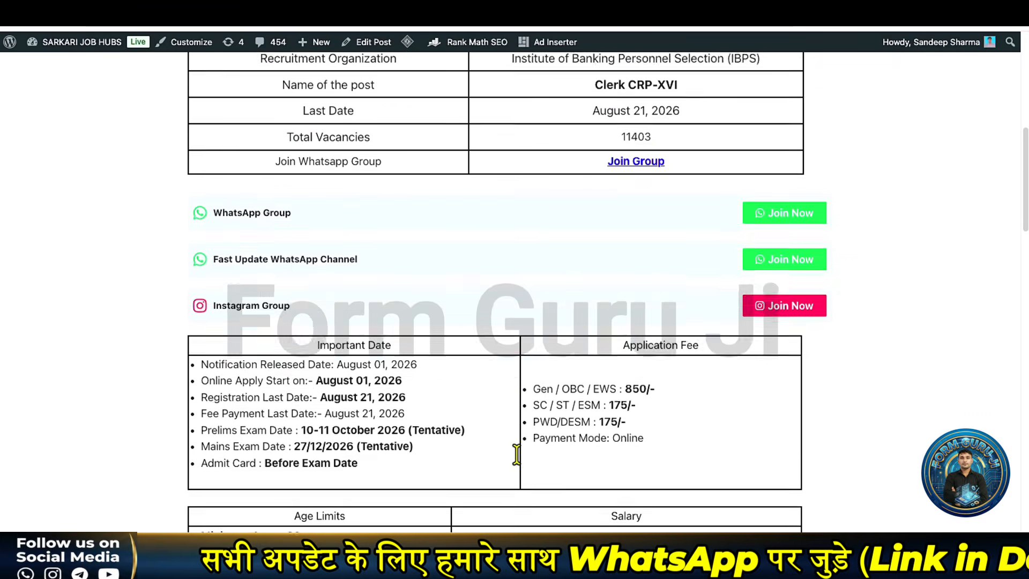
{"action": "scroll", "coordinate": [517, 455], "scroll_direction": "up", "scroll_amount": 4}
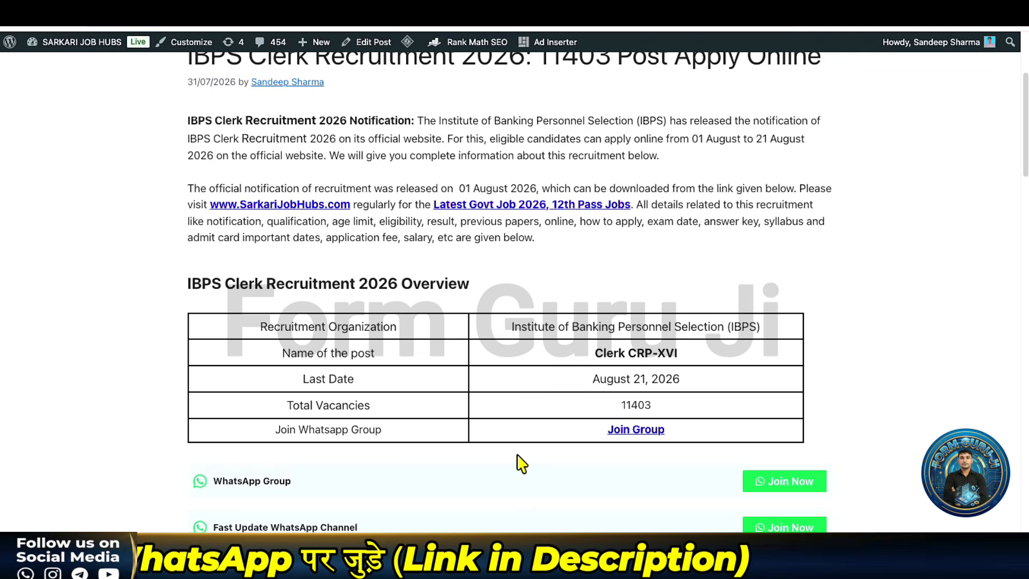
{"action": "scroll", "coordinate": [521, 464], "scroll_direction": "up", "scroll_amount": 3}
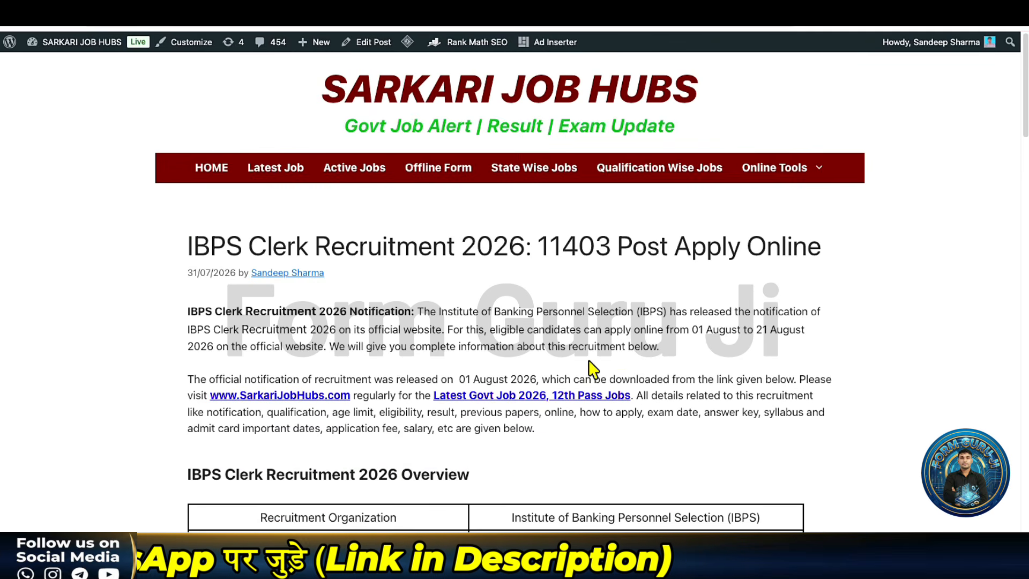